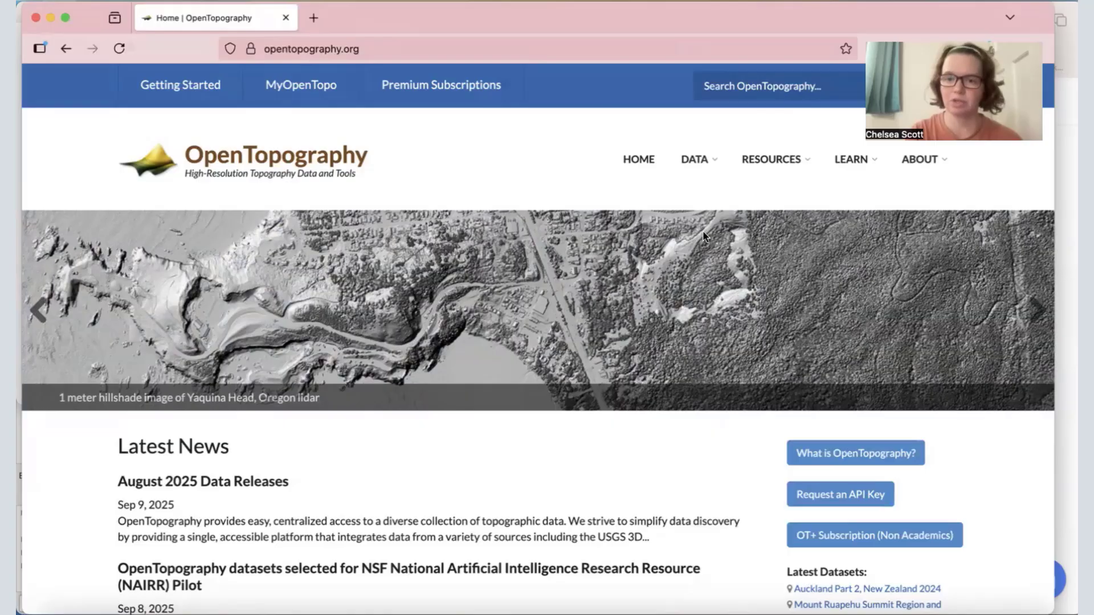
# - Open OpenTopography's Find Topography Data map and sign in with the saved account credentials
pyautogui.moveTo(701, 162)
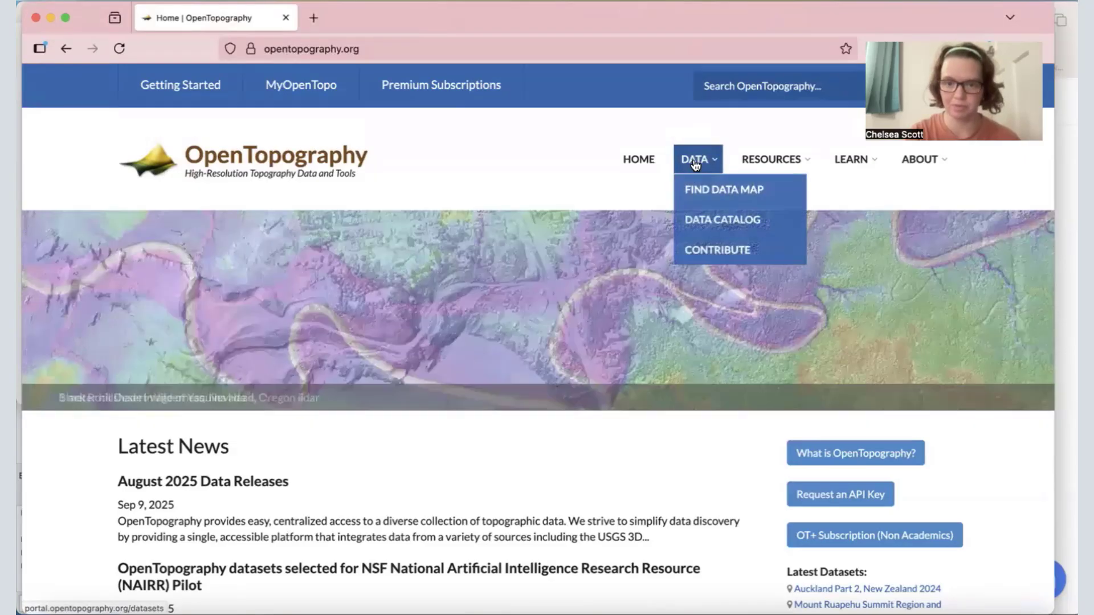
pyautogui.click(695, 164)
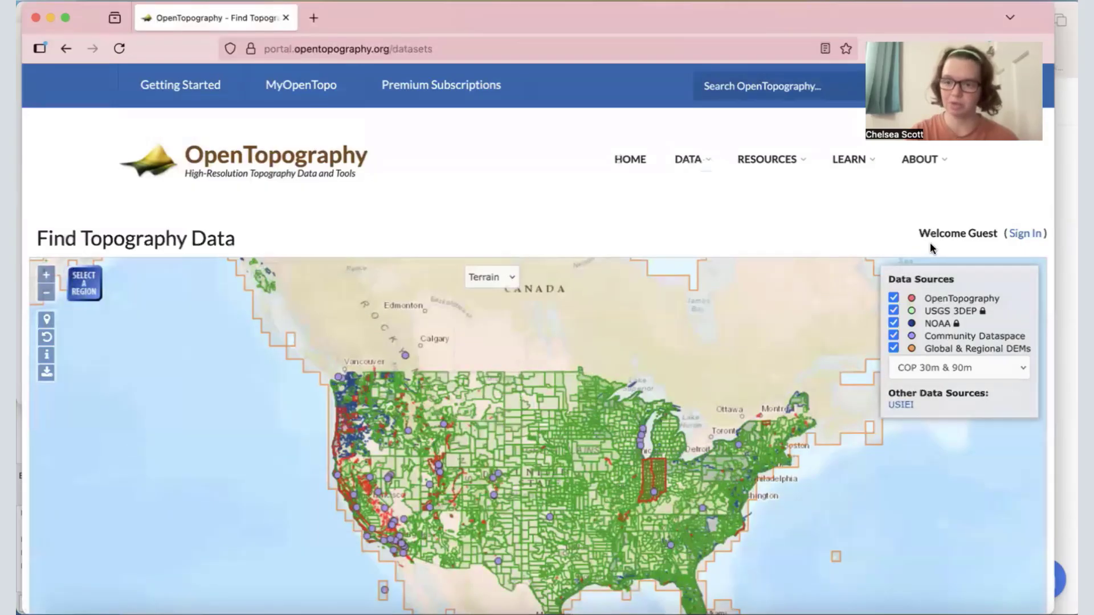
pyautogui.click(1026, 234)
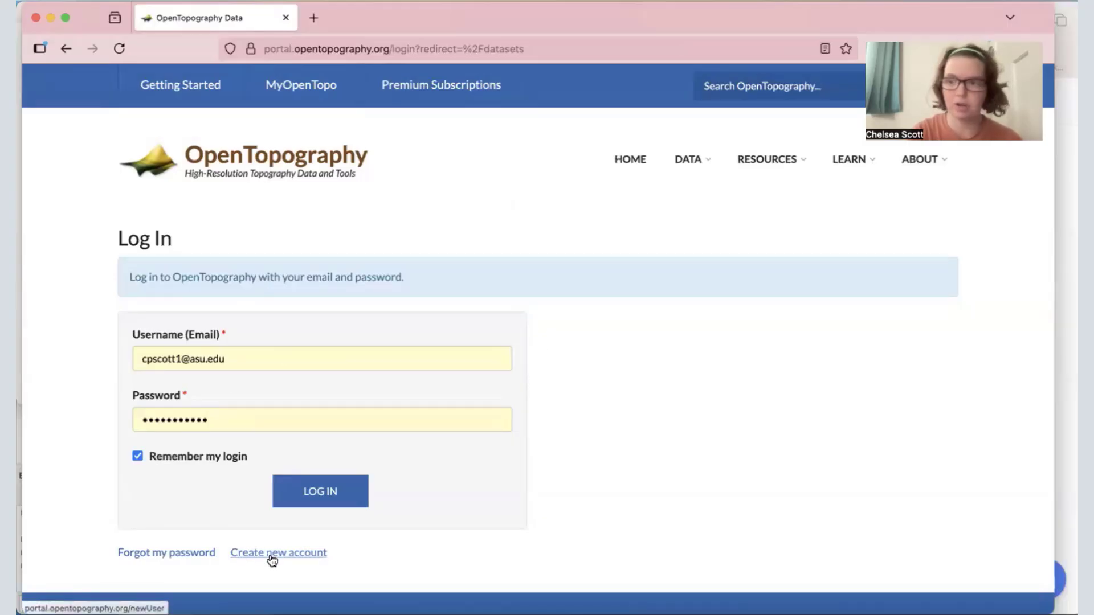
pyautogui.click(313, 491)
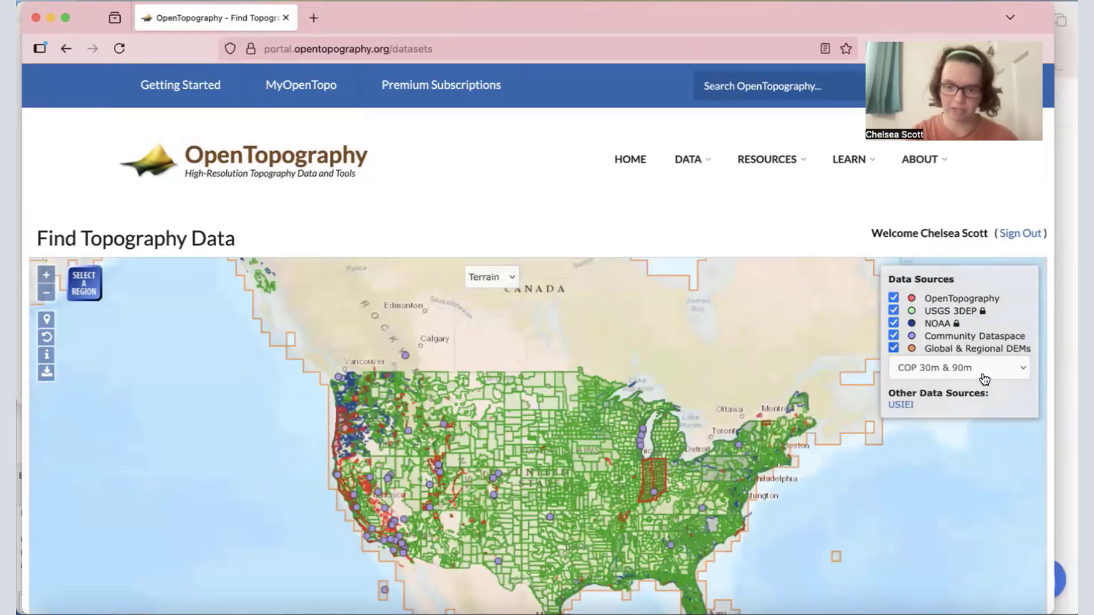
# - Zoom the map by placename to Port Washington, Wisconsin, in the United States
pyautogui.moveTo(895, 300)
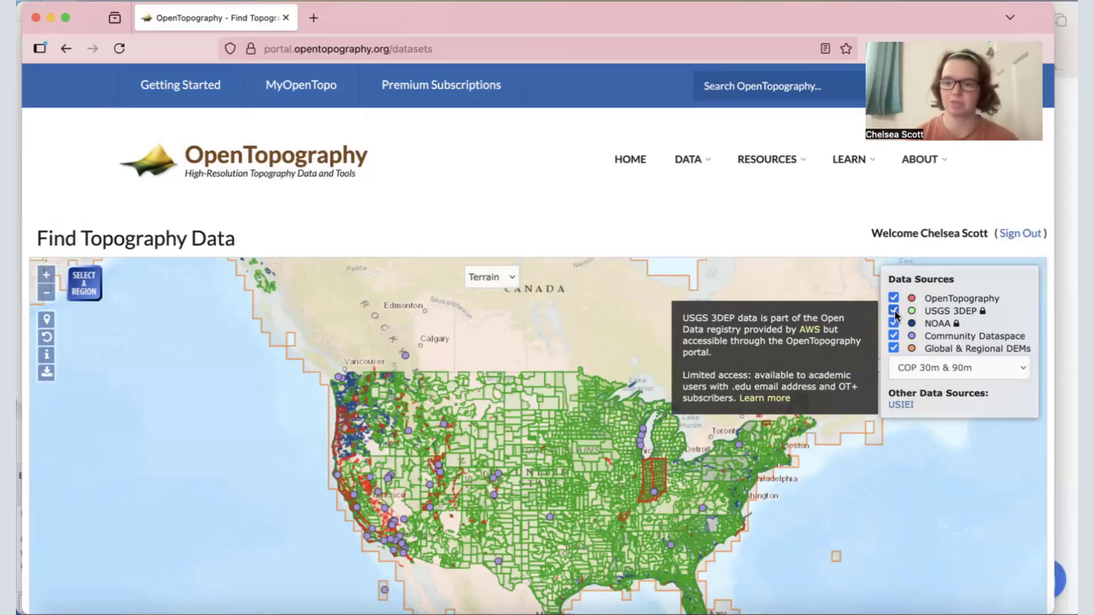
pyautogui.moveTo(894, 338)
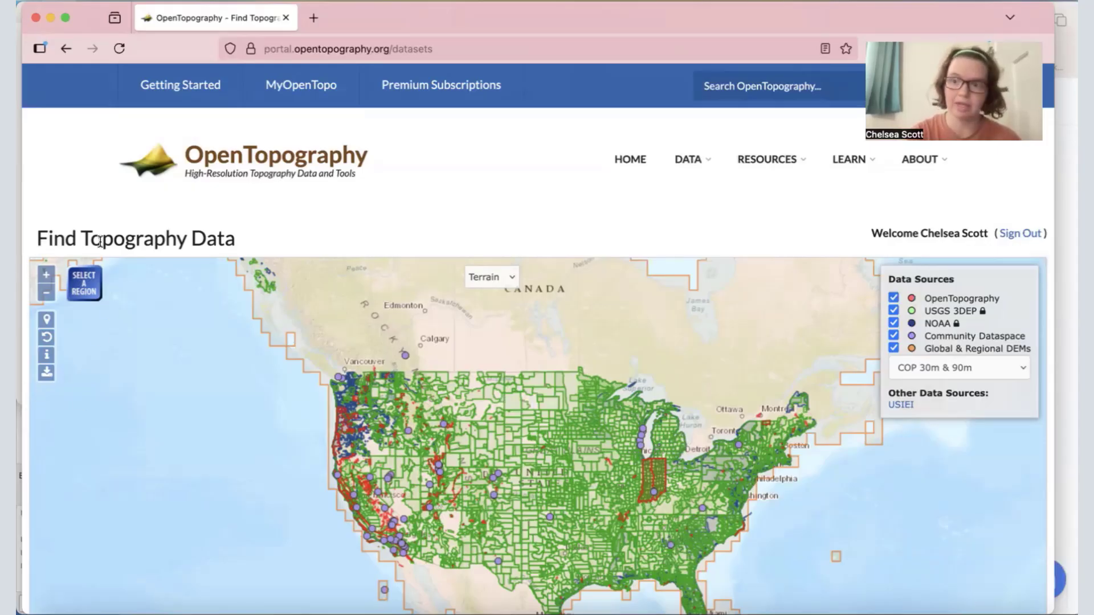
pyautogui.click(46, 323)
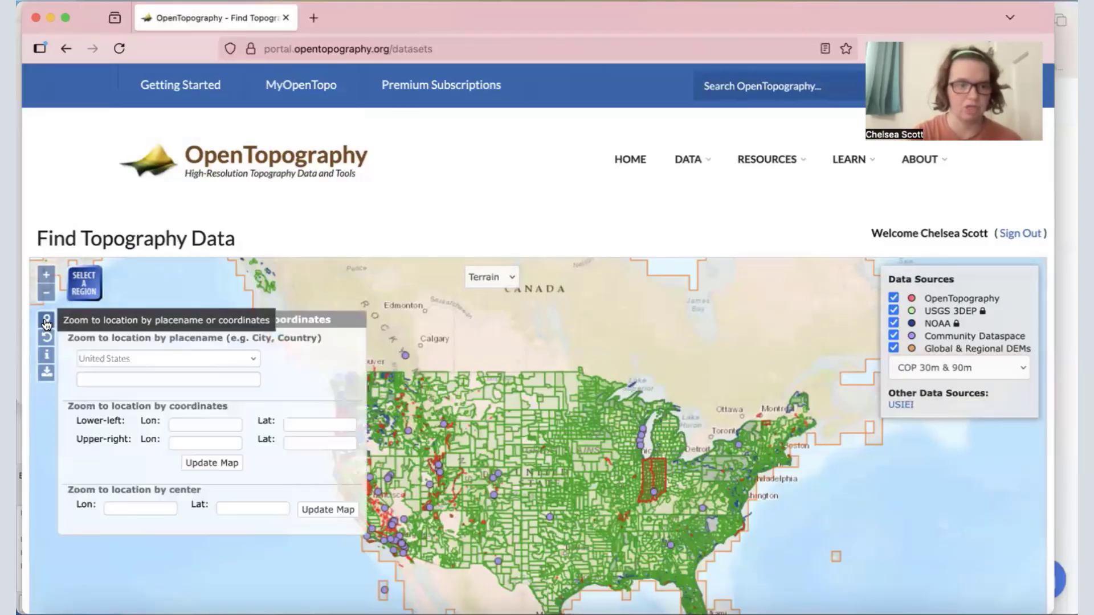
pyautogui.click(147, 359)
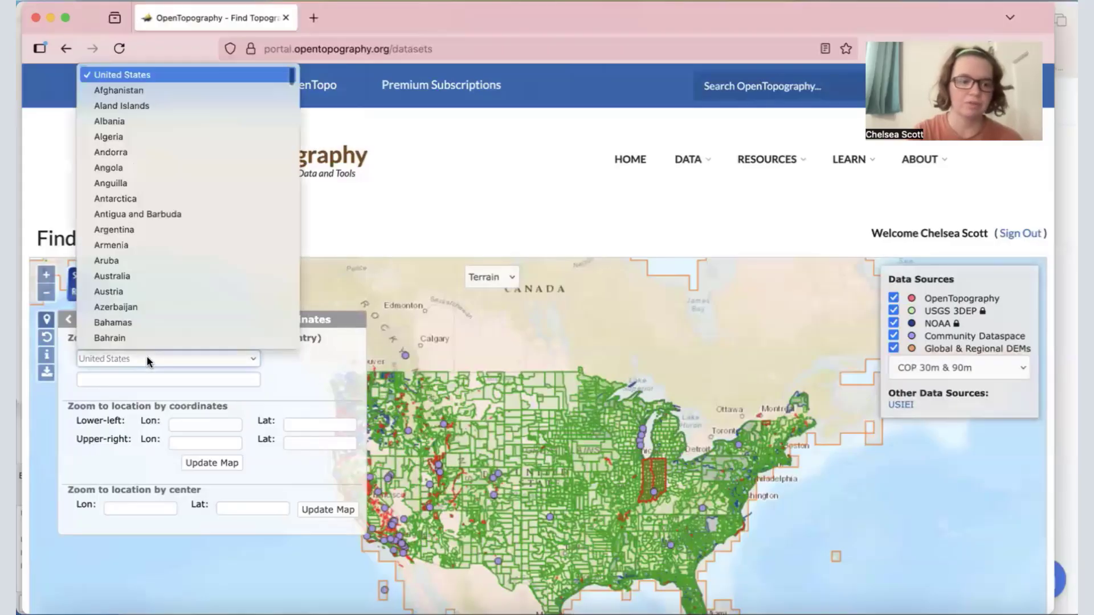
pyautogui.click(137, 74)
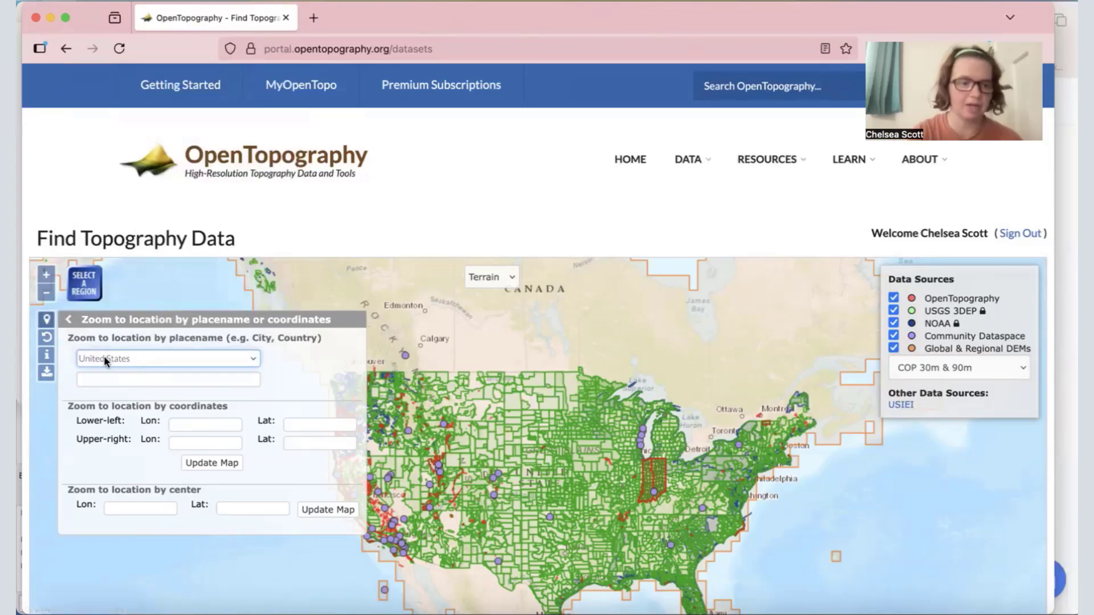
pyautogui.click(141, 378)
pyautogui.write('Port')
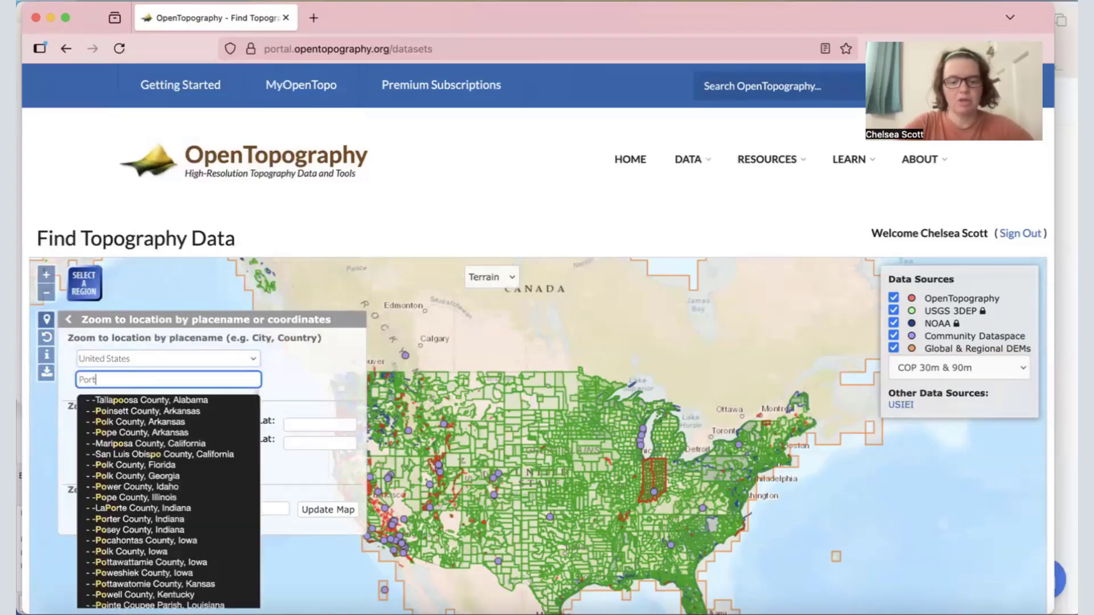
pyautogui.write(' Washington')
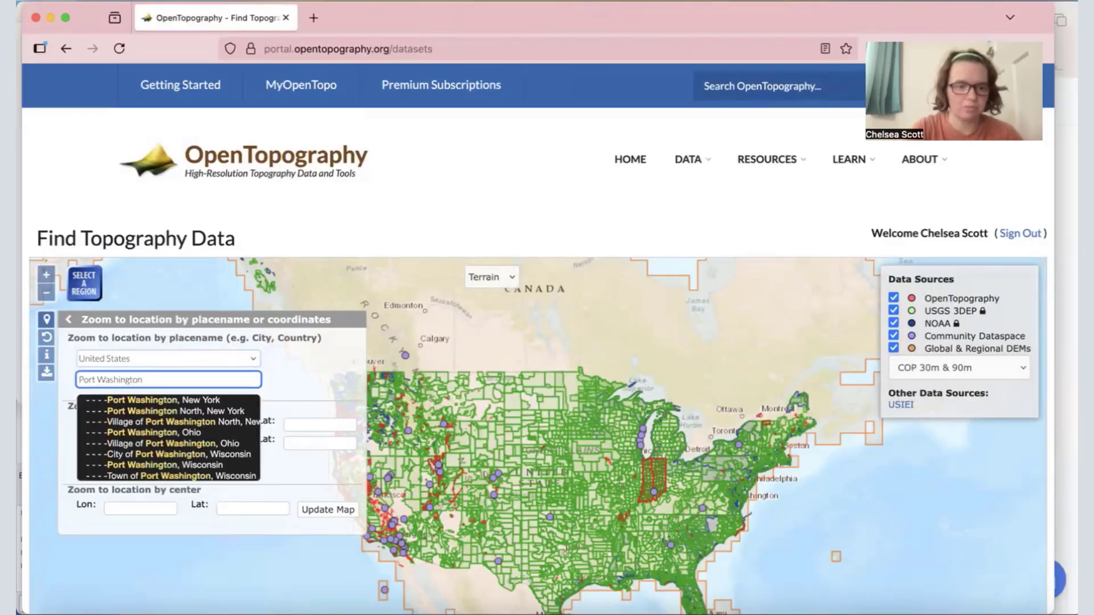
pyautogui.click(204, 466)
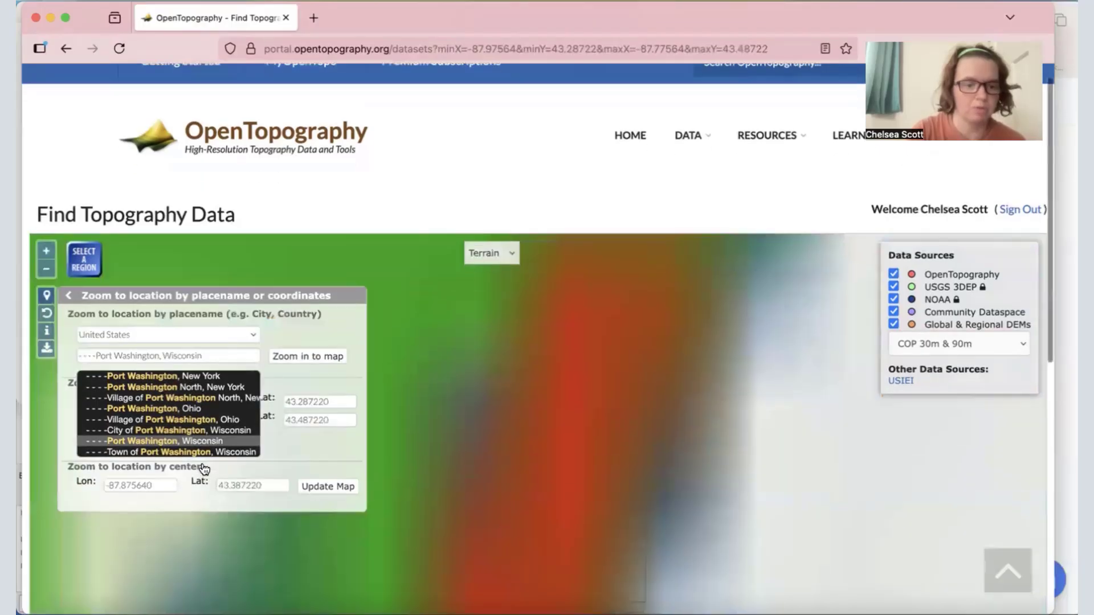
# - Review the high-resolution NOAA Coastal Lidar datasets listed for the Port Washington area
pyautogui.scroll(-15, 202, 462)
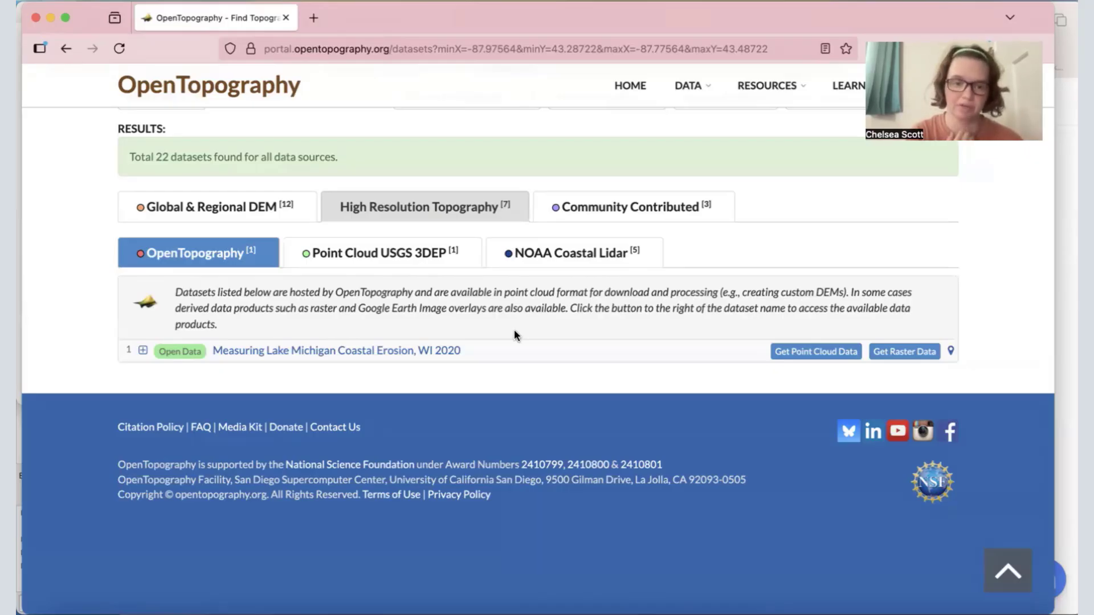
pyautogui.click(556, 256)
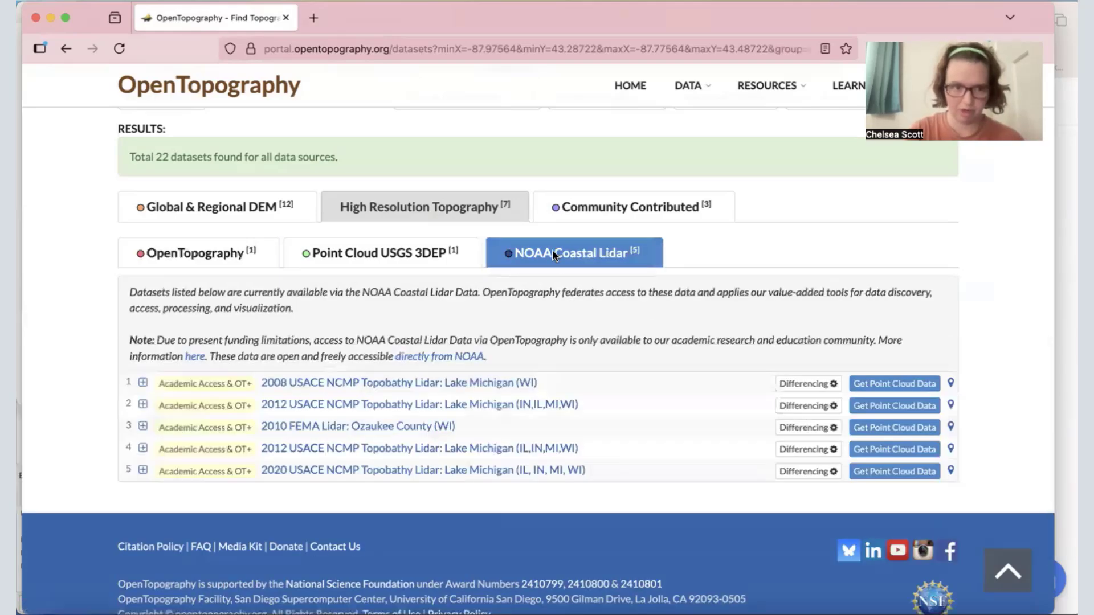
# - Show only NOAA coverage on the map, disabling OpenTopography, USGS 3DEP, Community Dataspace, and Global & Regional DEMs
pyautogui.scroll(10, 1017, 238)
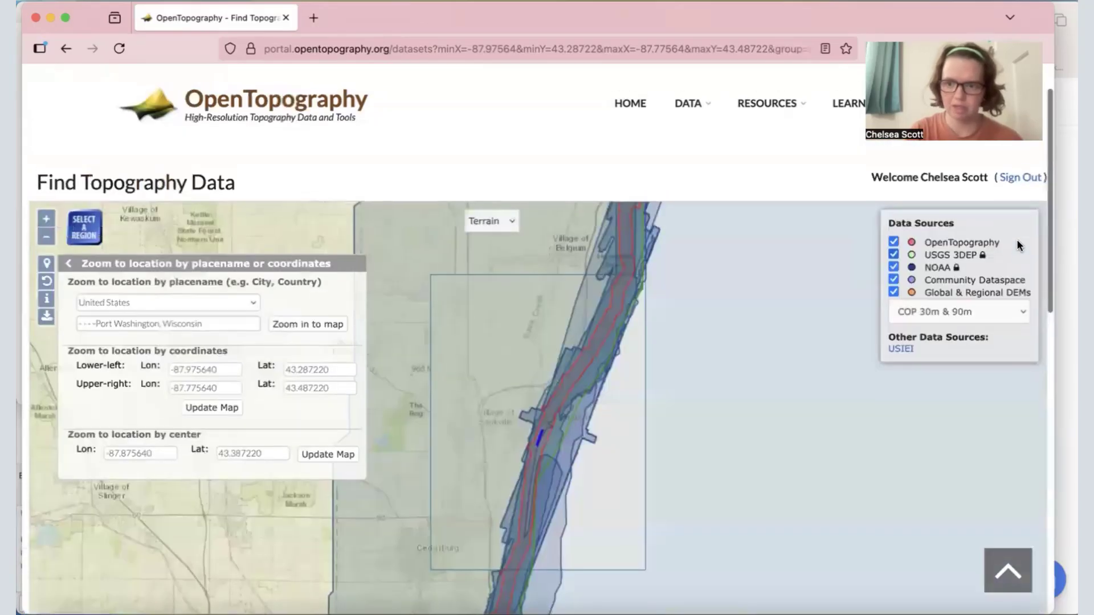
pyautogui.click(894, 241)
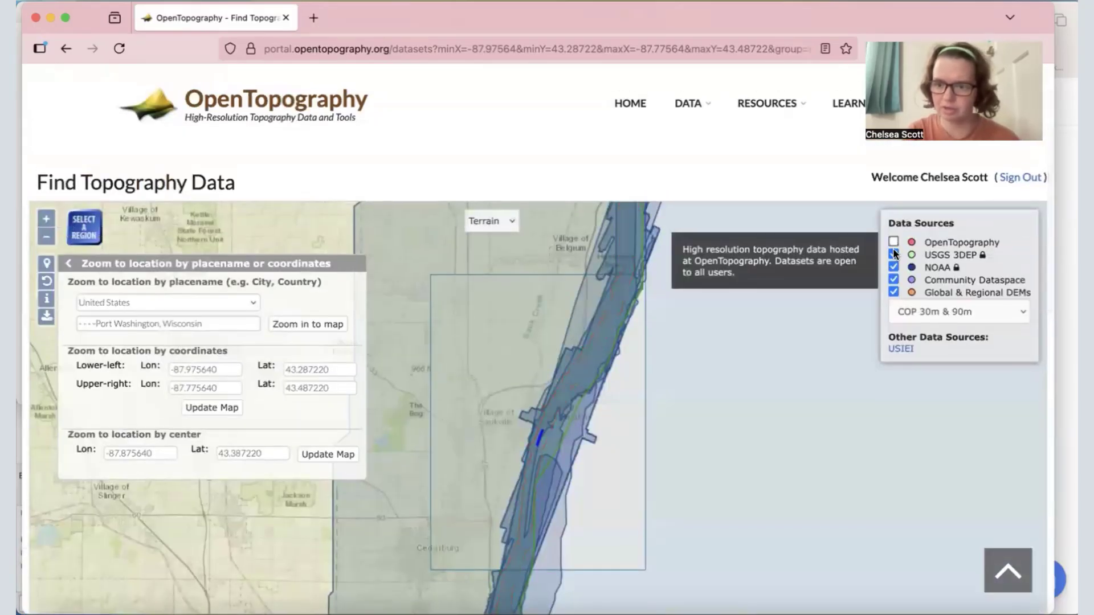
pyautogui.click(893, 267)
pyautogui.click(894, 280)
pyautogui.click(893, 292)
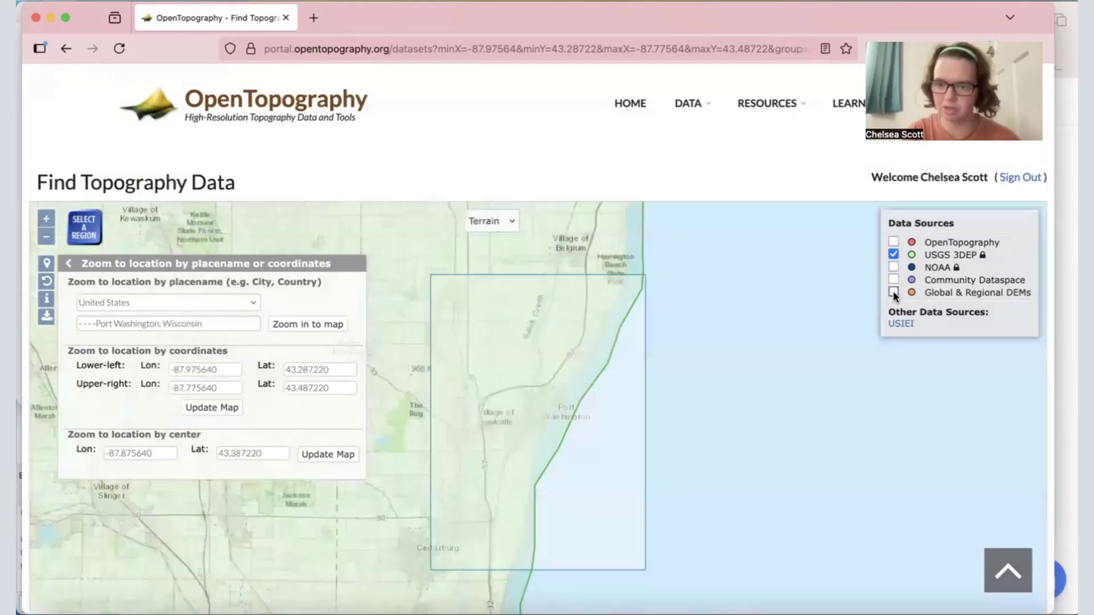
pyautogui.click(893, 254)
pyautogui.click(894, 267)
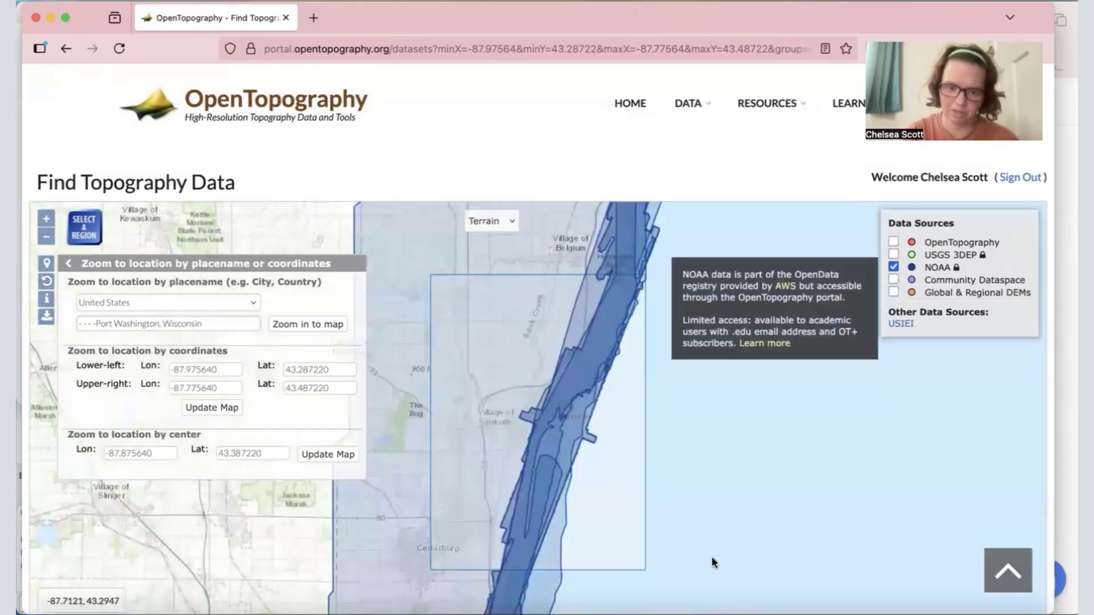
# - Hide the NOAA coverage to expose the base map along the shoreline south of Port Washington
pyautogui.moveTo(709, 552); pyautogui.dragTo(721, 451)
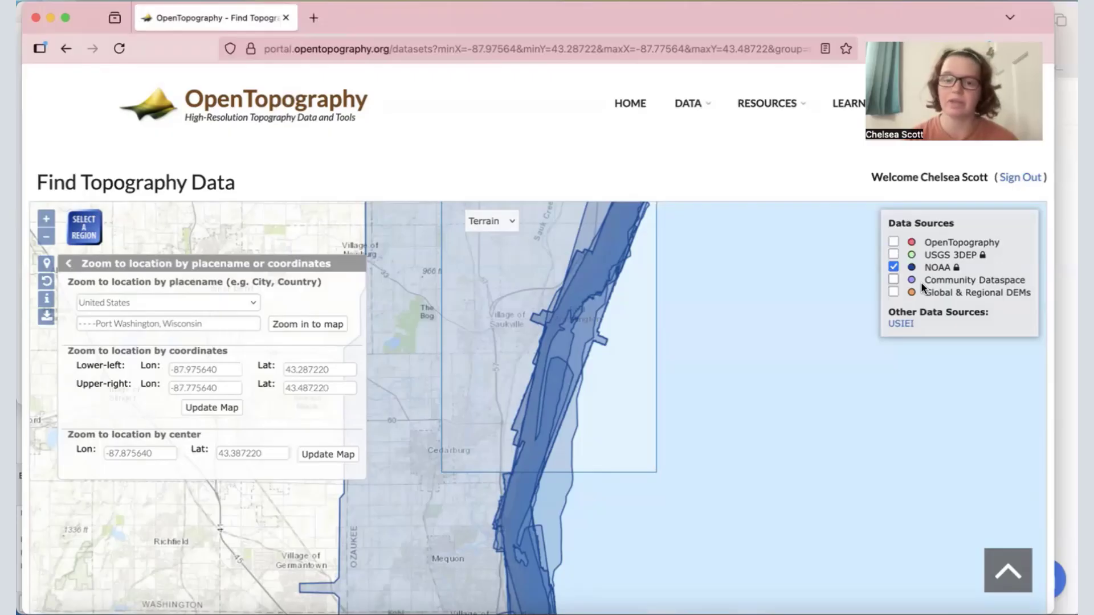
pyautogui.scroll(2, 546, 386)
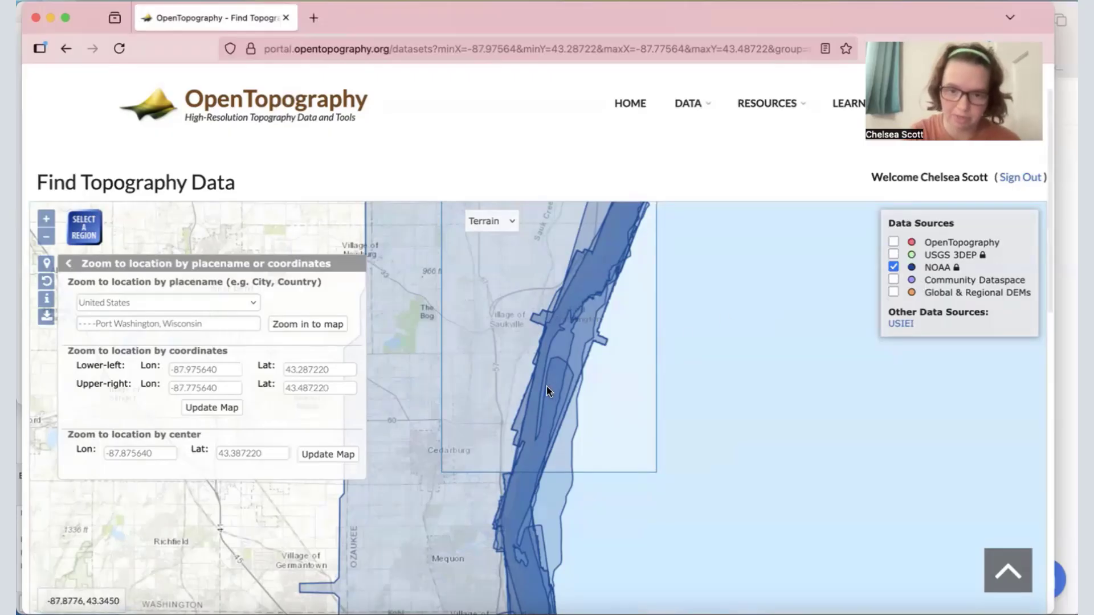
pyautogui.scroll(5, 546, 387)
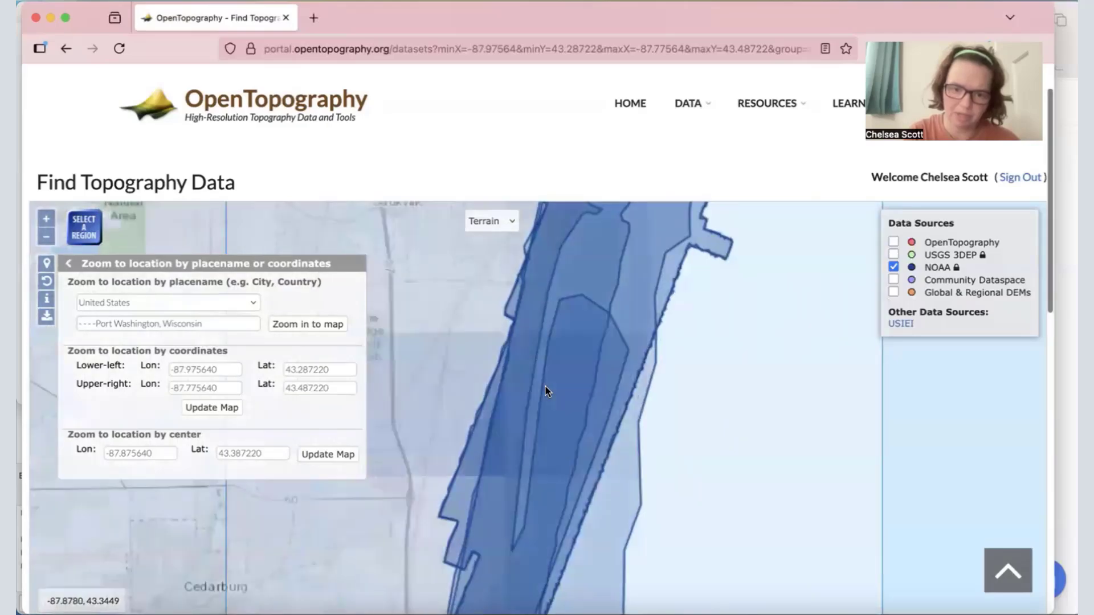
pyautogui.scroll(2, 545, 385)
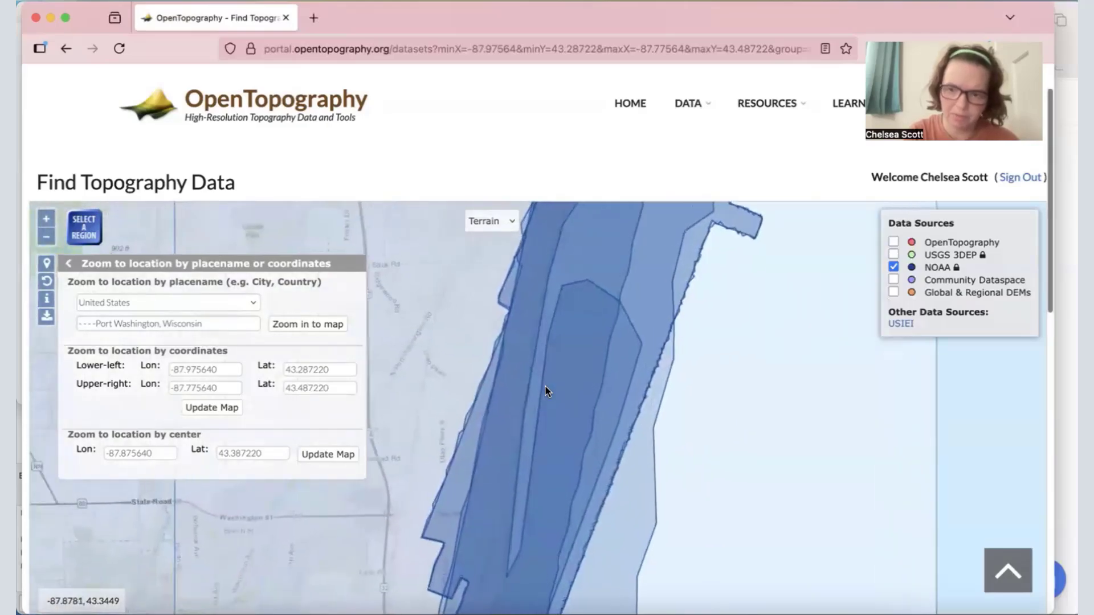
pyautogui.click(894, 267)
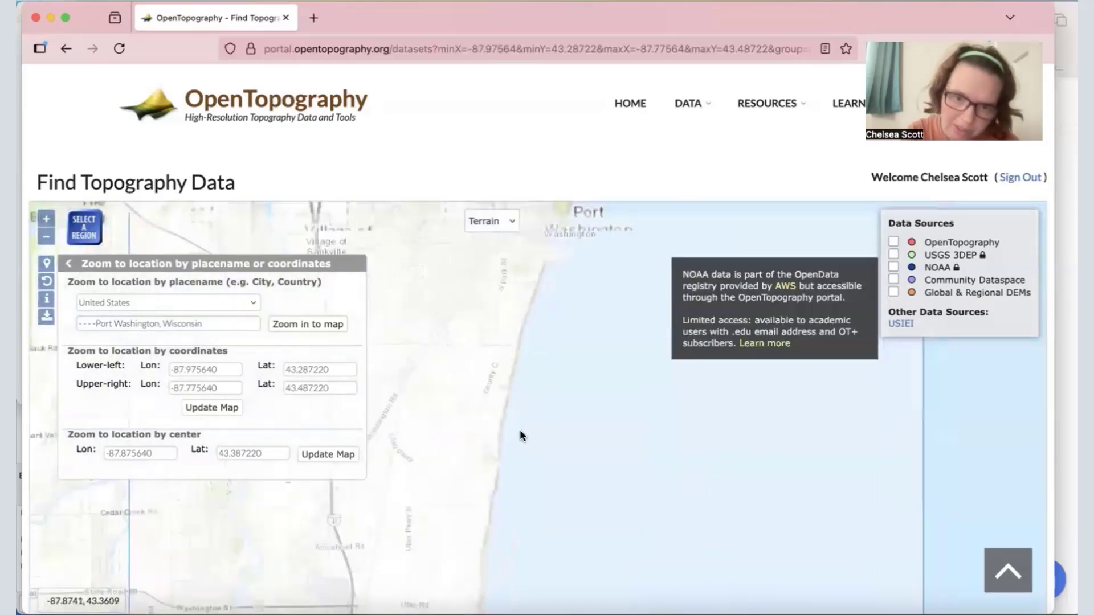
pyautogui.moveTo(519, 436); pyautogui.dragTo(510, 465)
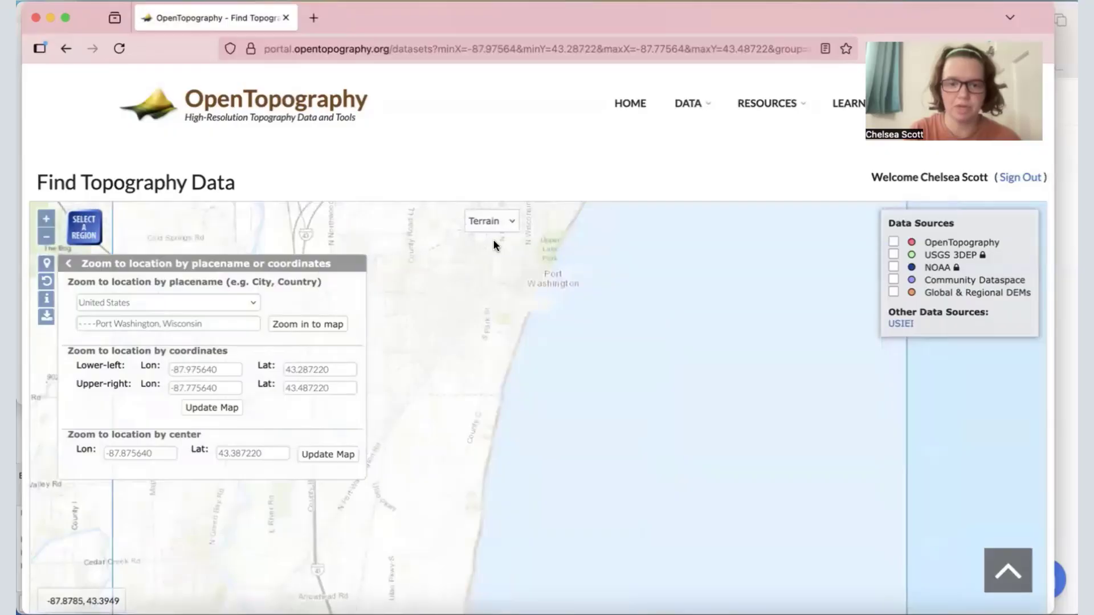
# - Try the Hillshade map type, and set the base map to Satellite
pyautogui.click(489, 224)
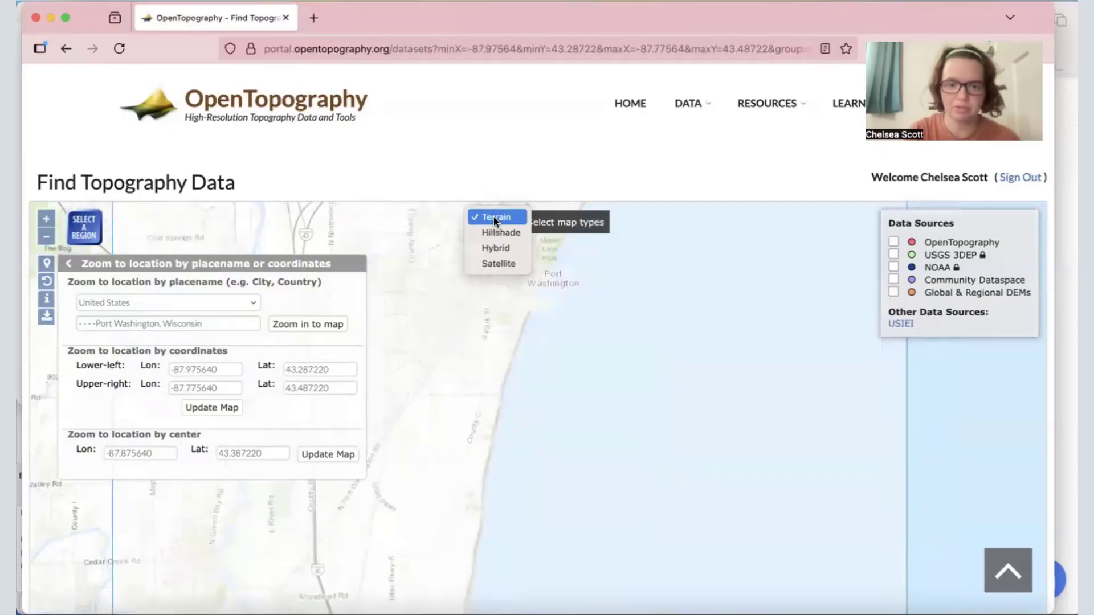
pyautogui.click(494, 235)
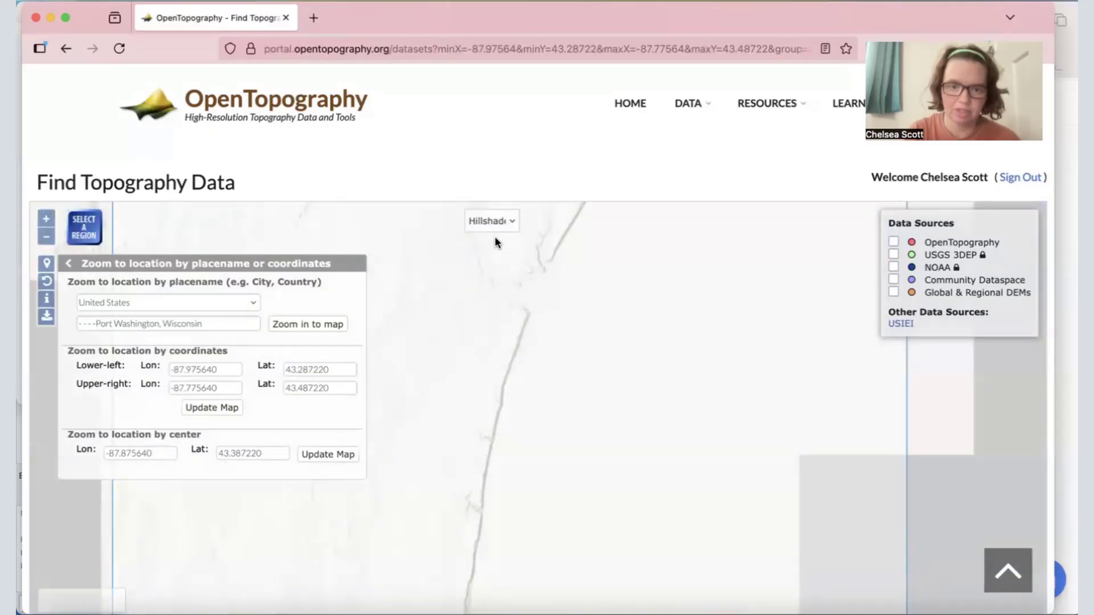
pyautogui.click(489, 222)
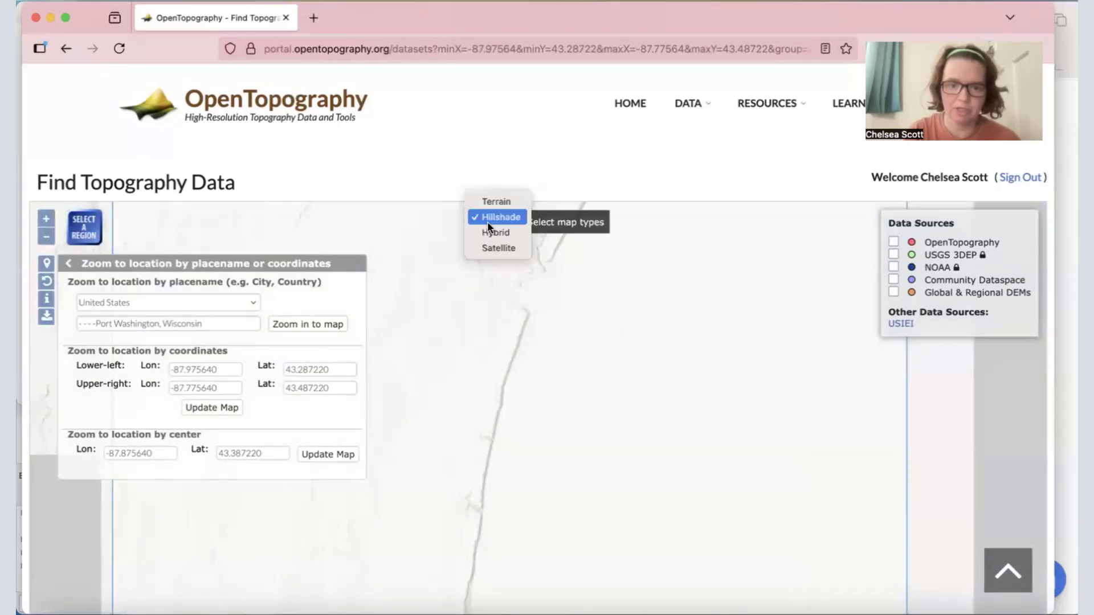
pyautogui.click(494, 254)
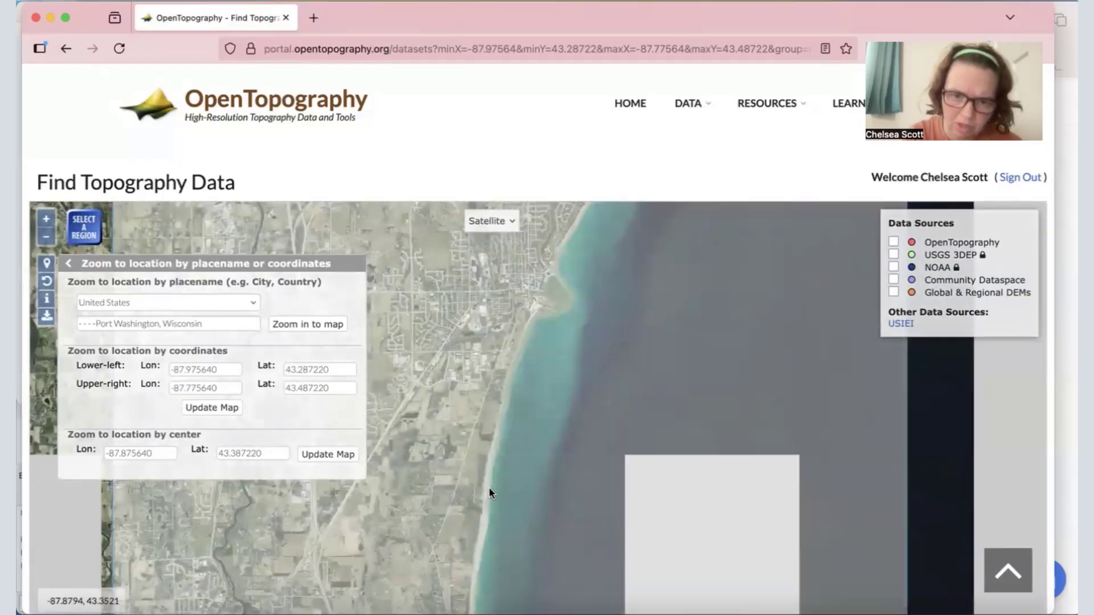
# - Turn the NOAA coverage back on and select a narrow region along the shoreline south of Port Washington
pyautogui.scroll(-2, 480, 481)
pyautogui.scroll(2, 464, 546)
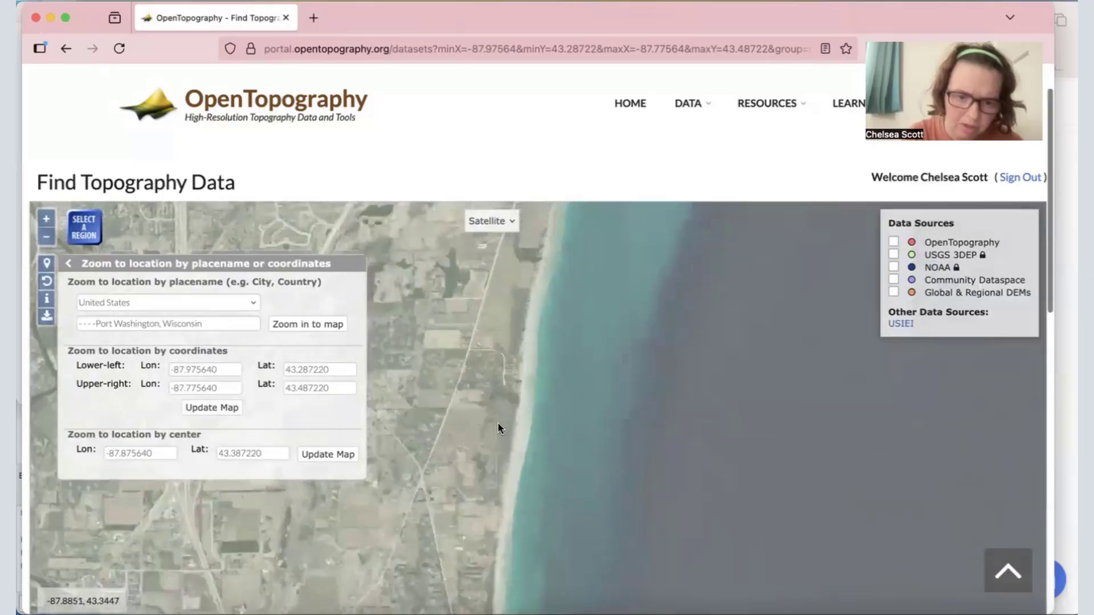
pyautogui.click(893, 267)
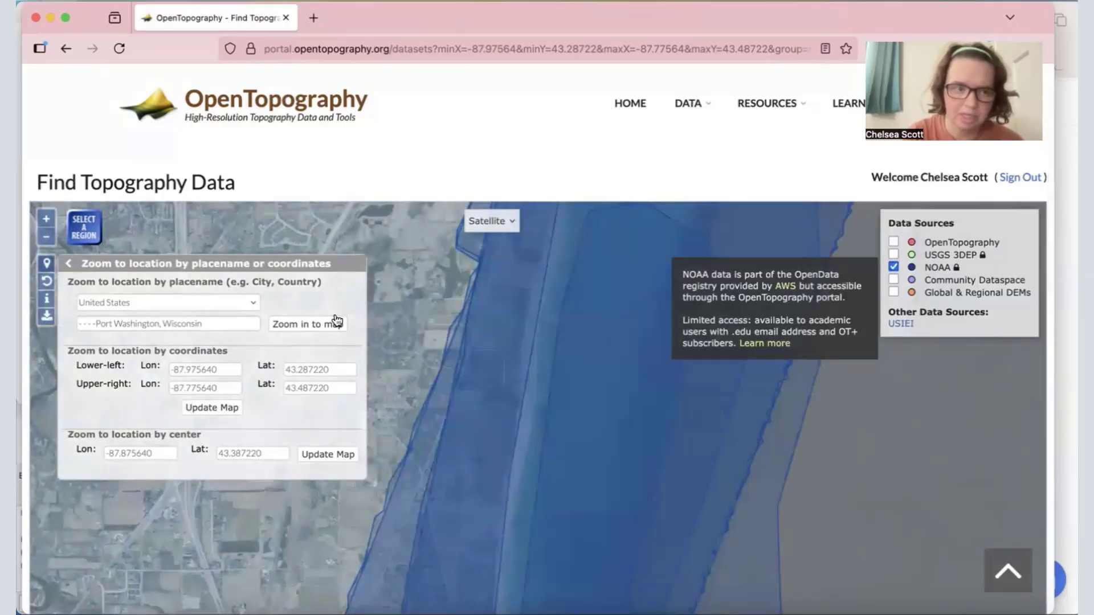
pyautogui.click(90, 231)
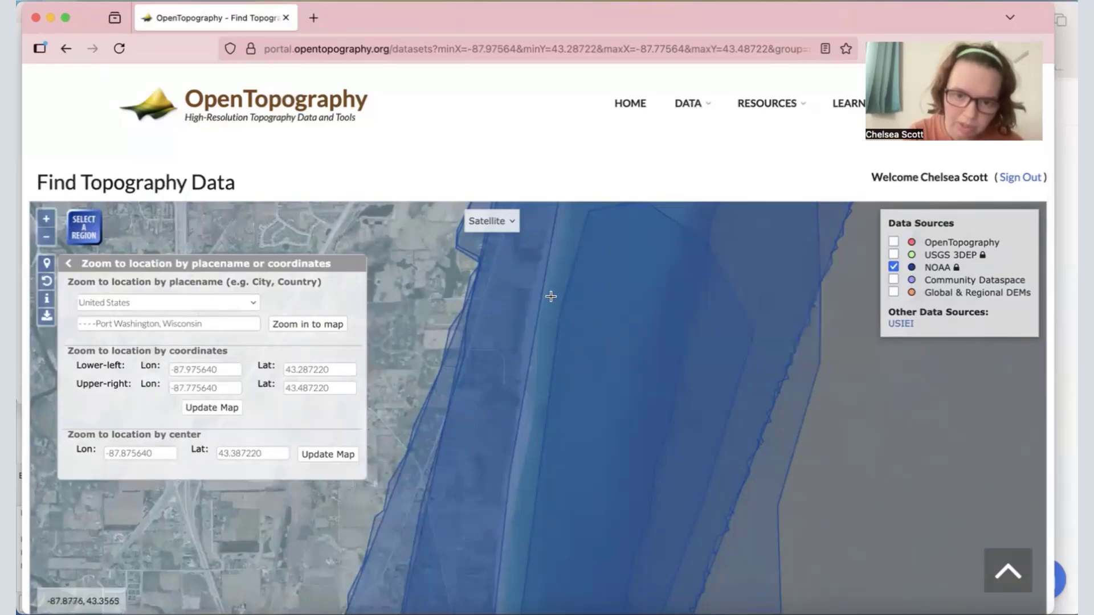
pyautogui.moveTo(518, 346); pyautogui.dragTo(486, 509)
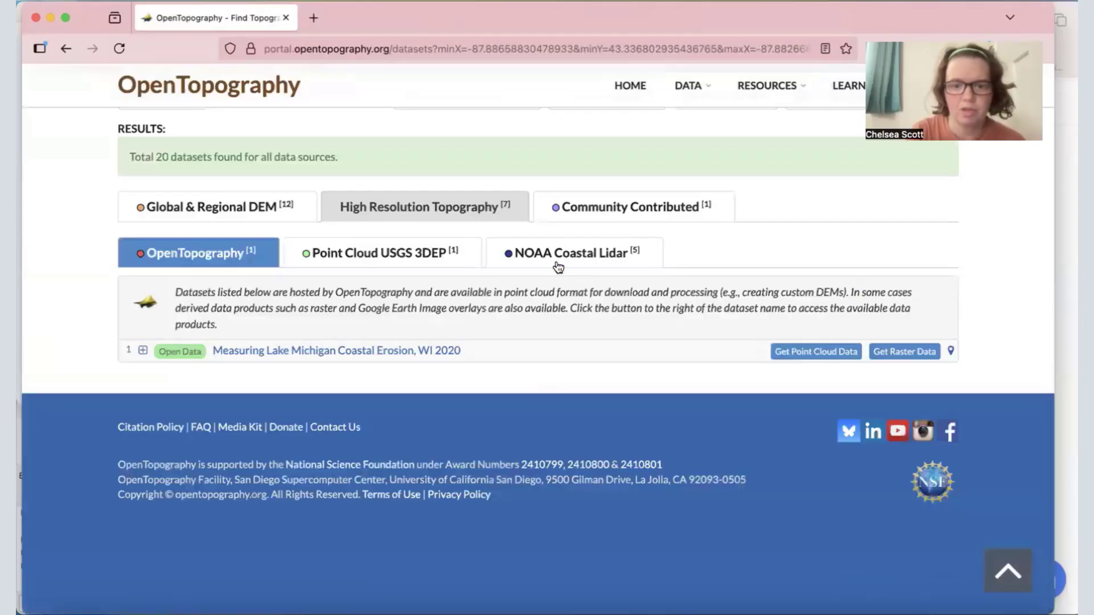
# - Open vertical differencing for the NOAA Coastal Lidar dataset 2020 USACE NCMP Topobathy Lidar: Lake Michigan (IL, IN, MI, WI)
pyautogui.click(558, 256)
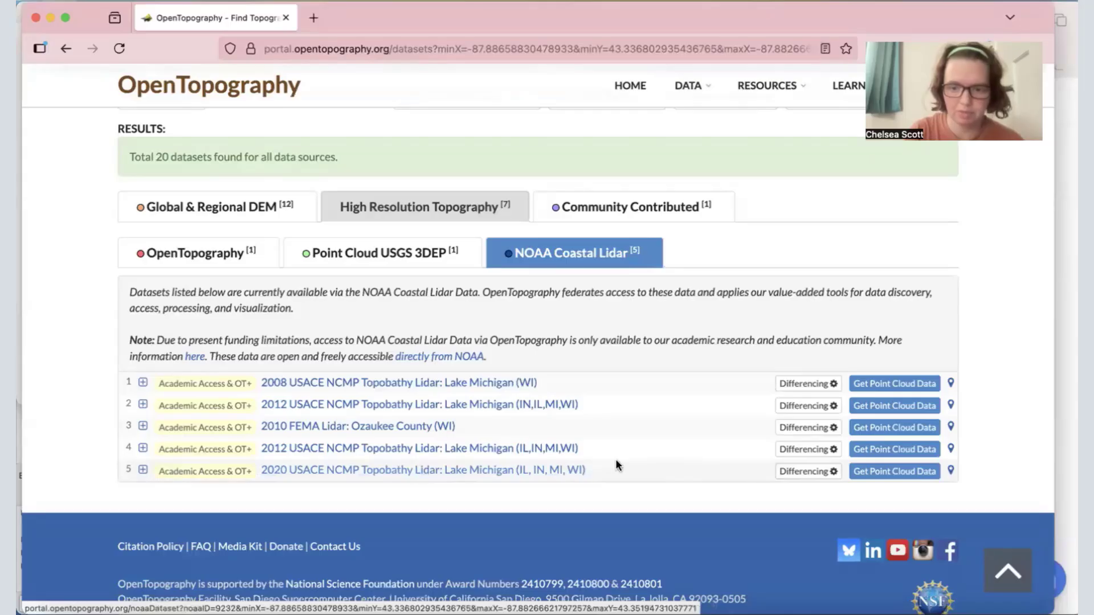
pyautogui.click(806, 473)
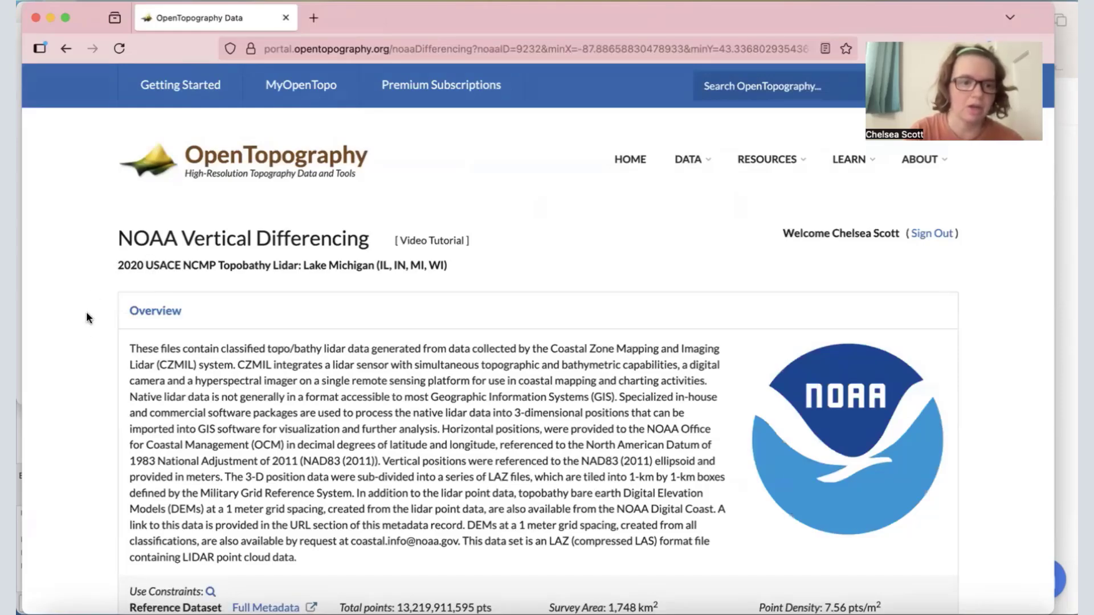
pyautogui.scroll(-6, 86, 317)
pyautogui.scroll(-8, 86, 317)
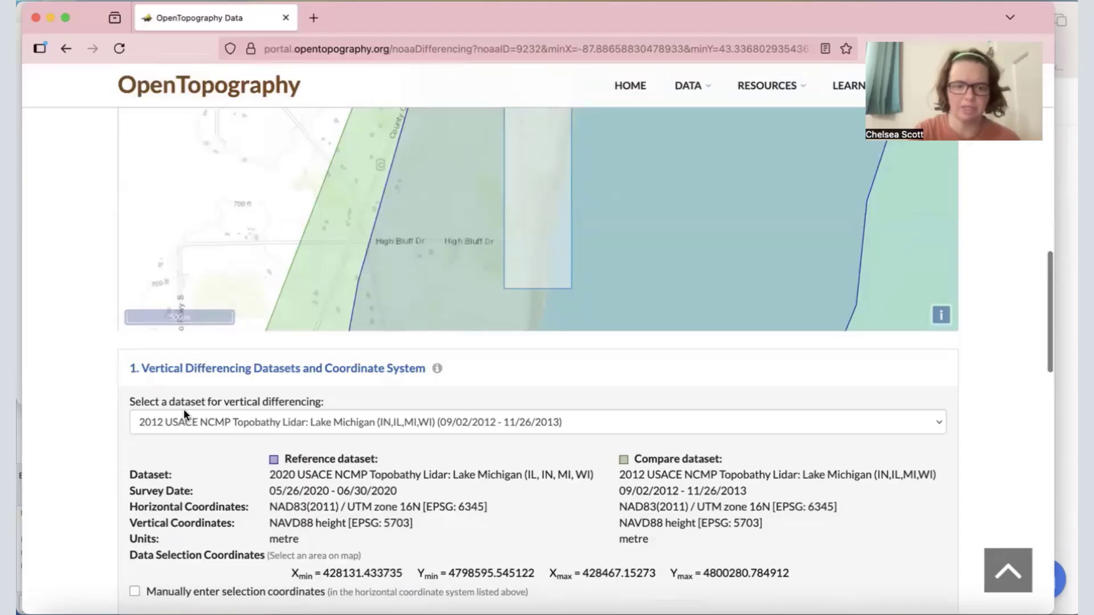
# - Select 2012 USACE NCMP Topobathy Lidar: Lake Michigan (IN,IL,MI,WI) for differencing, and redraw the shoreline region about 700 m wide and 2.2 km long
pyautogui.click(216, 422)
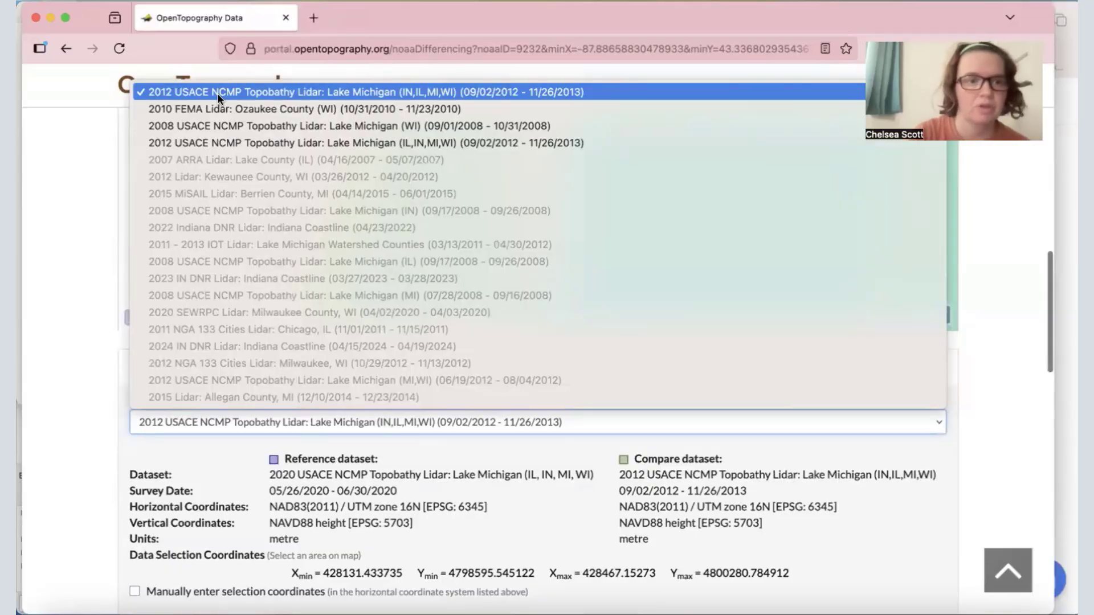
pyautogui.click(172, 91)
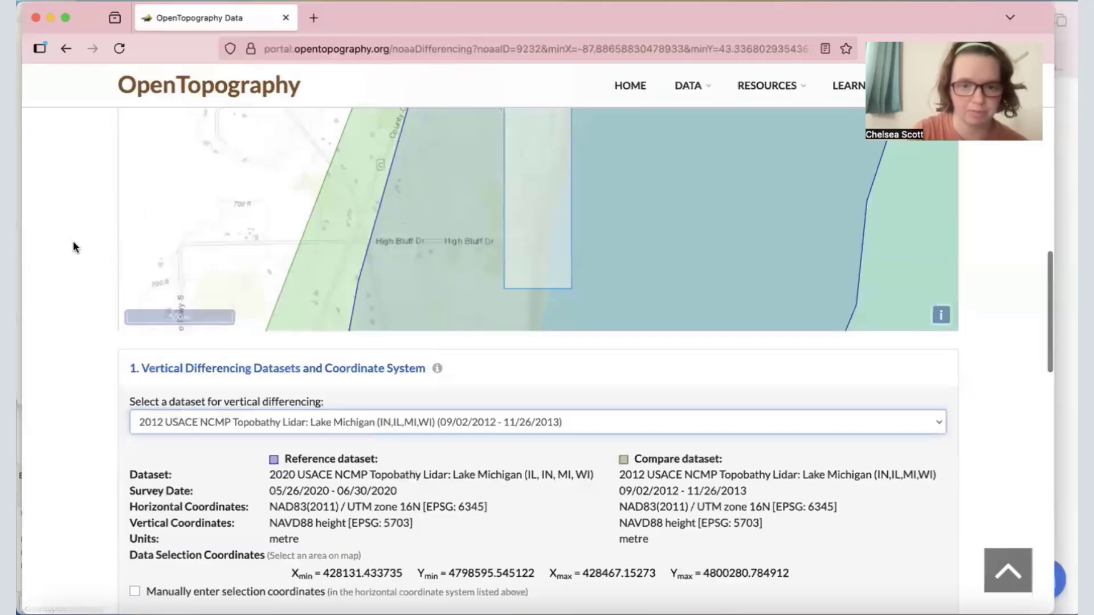
pyautogui.scroll(5, 73, 240)
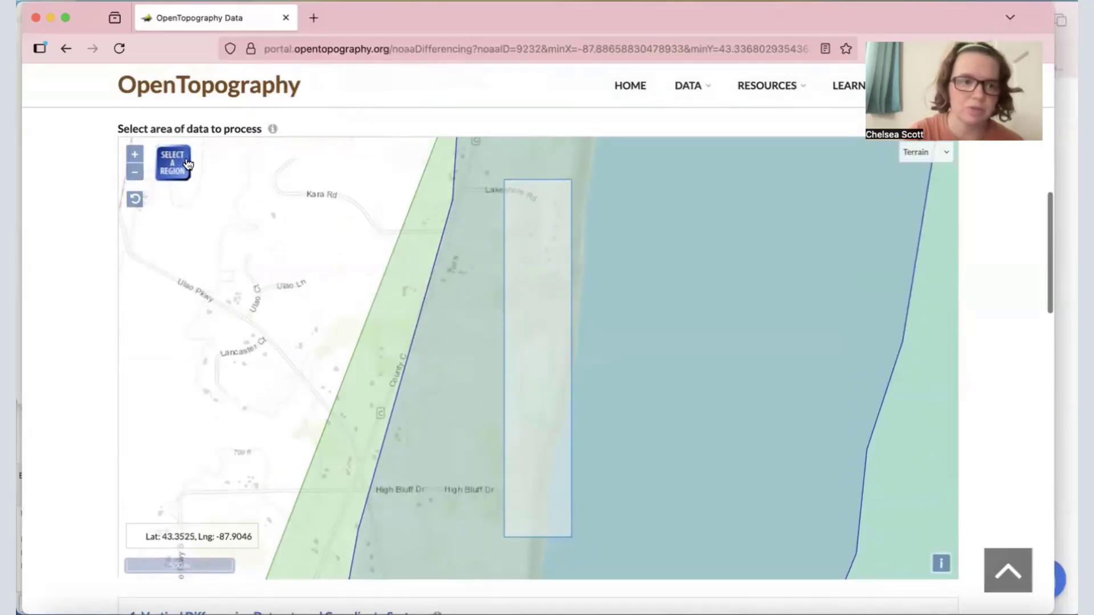
pyautogui.click(187, 164)
pyautogui.scroll(-1, 529, 220)
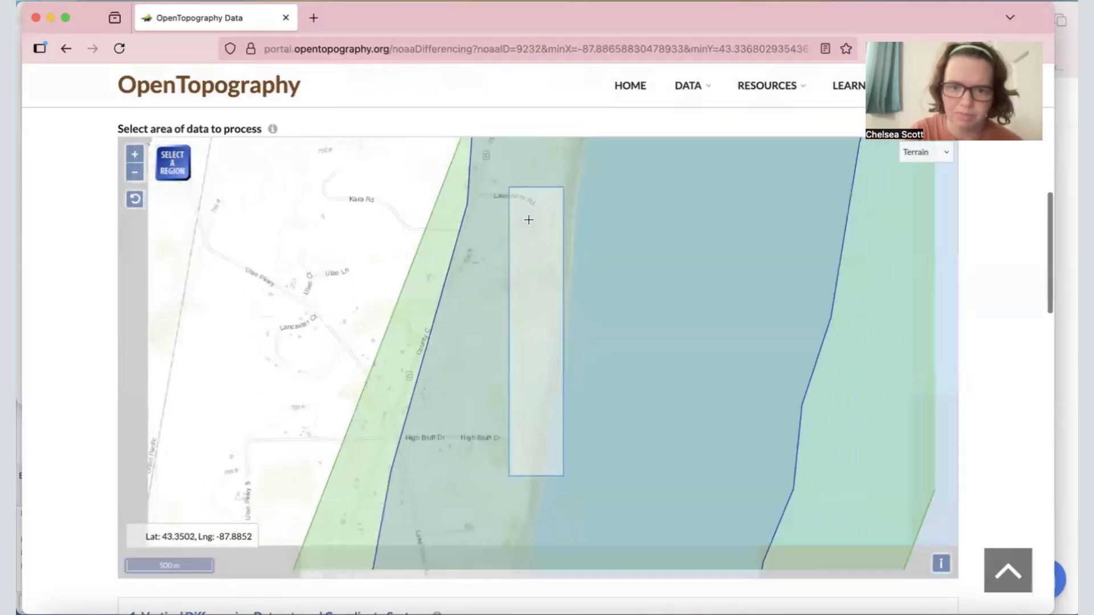
pyautogui.moveTo(623, 155); pyautogui.dragTo(507, 516)
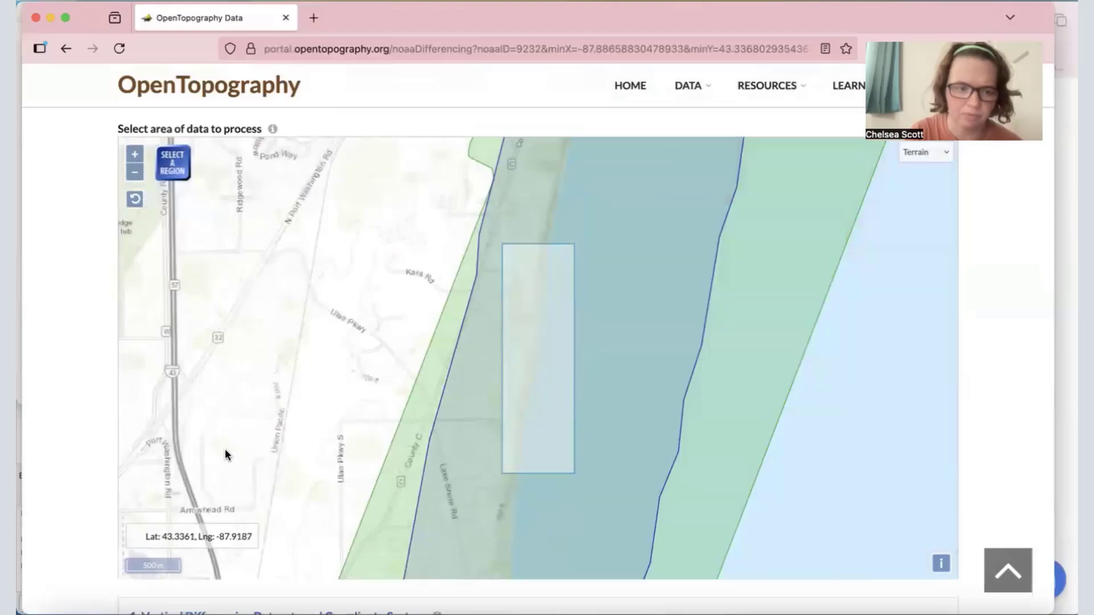
# - Check the selection's coordinate systems and estimated point count, and restrict the return classification to ground only
pyautogui.scroll(-5, 77, 441)
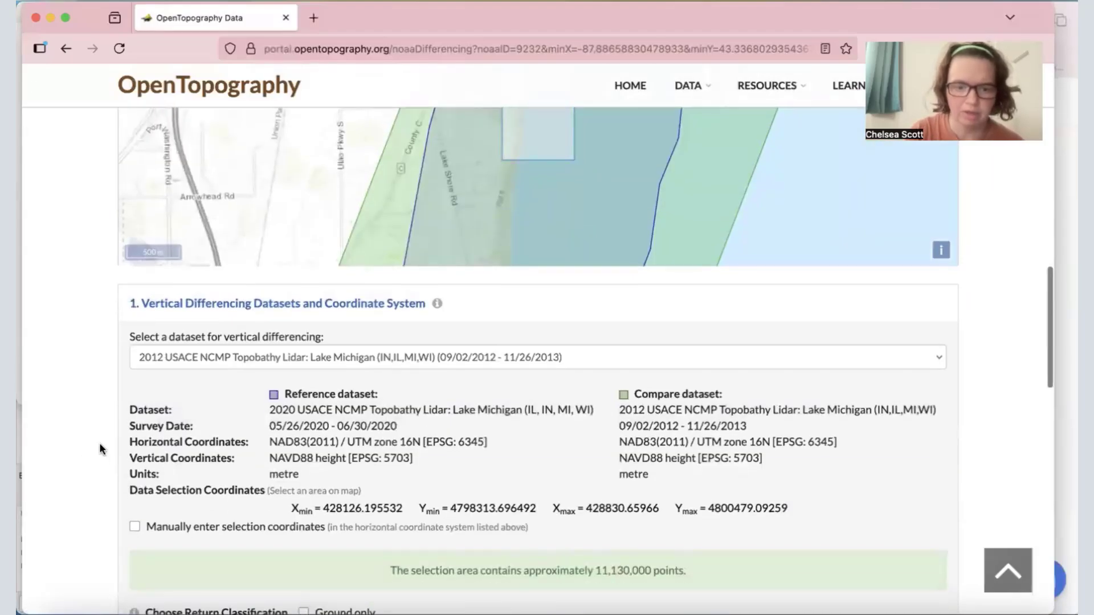
pyautogui.scroll(-1, 105, 416)
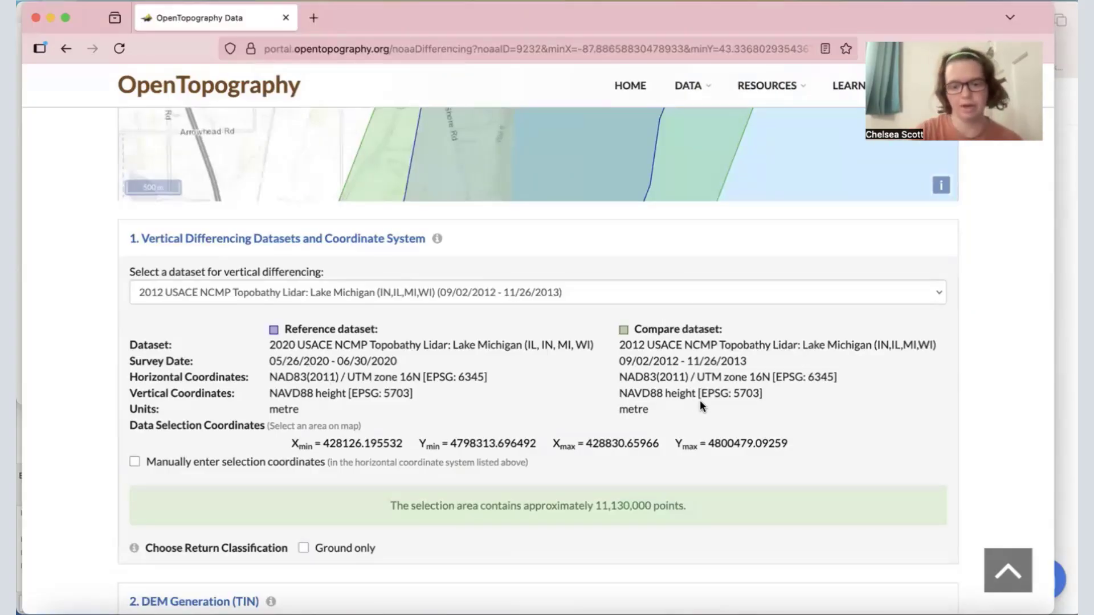
pyautogui.moveTo(595, 505); pyautogui.dragTo(653, 506)
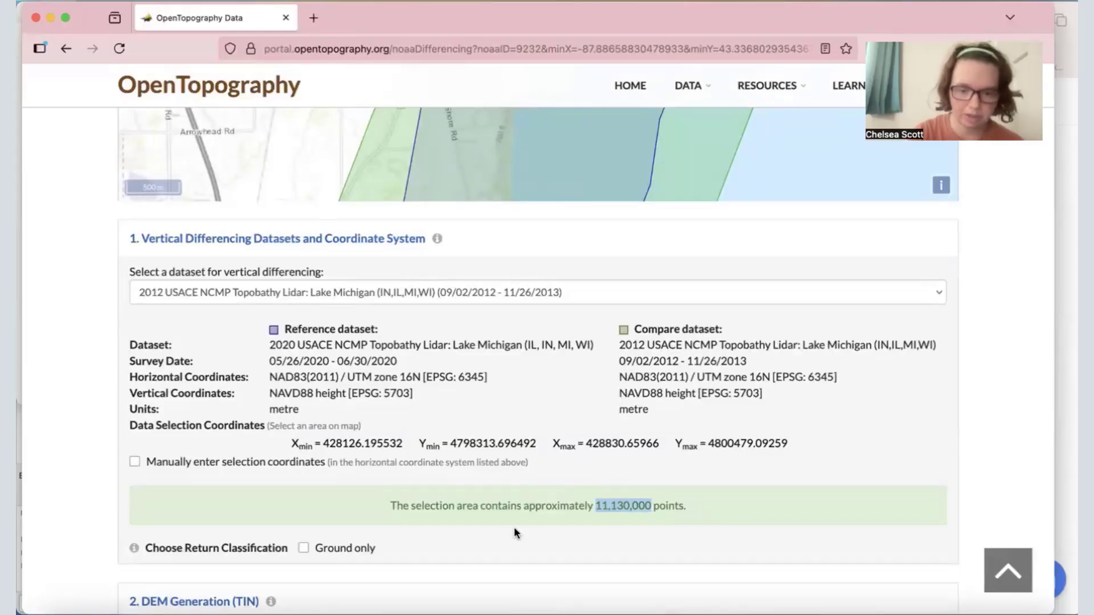
pyautogui.scroll(-2, 504, 530)
pyautogui.click(303, 501)
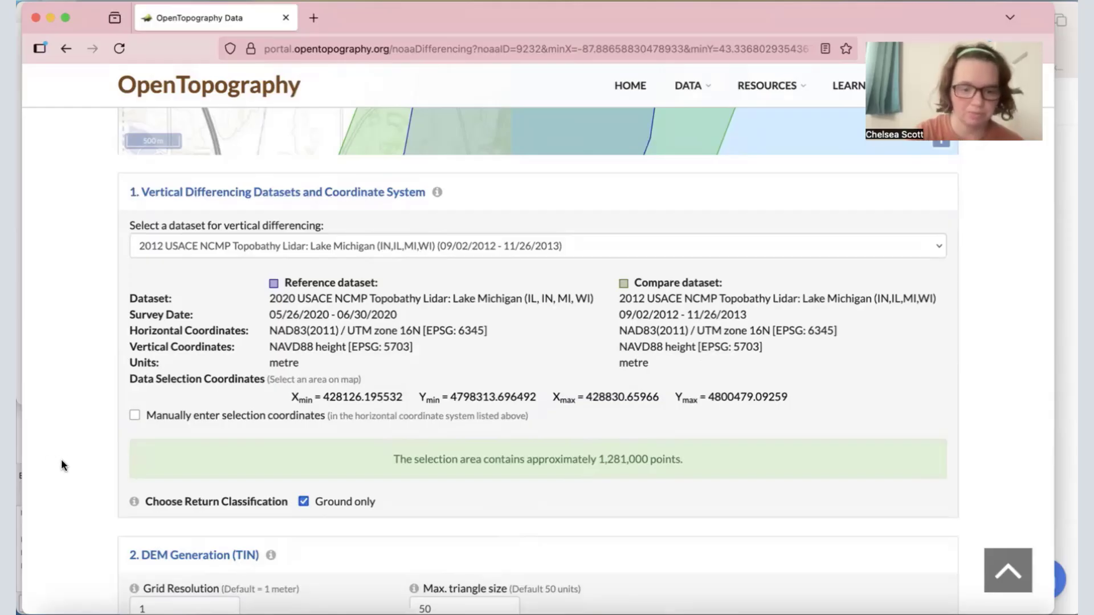
# - Review the DEM generation, error handling and visualization settings, and submit the vertical differencing job with the defaults
pyautogui.scroll(-5, 60, 459)
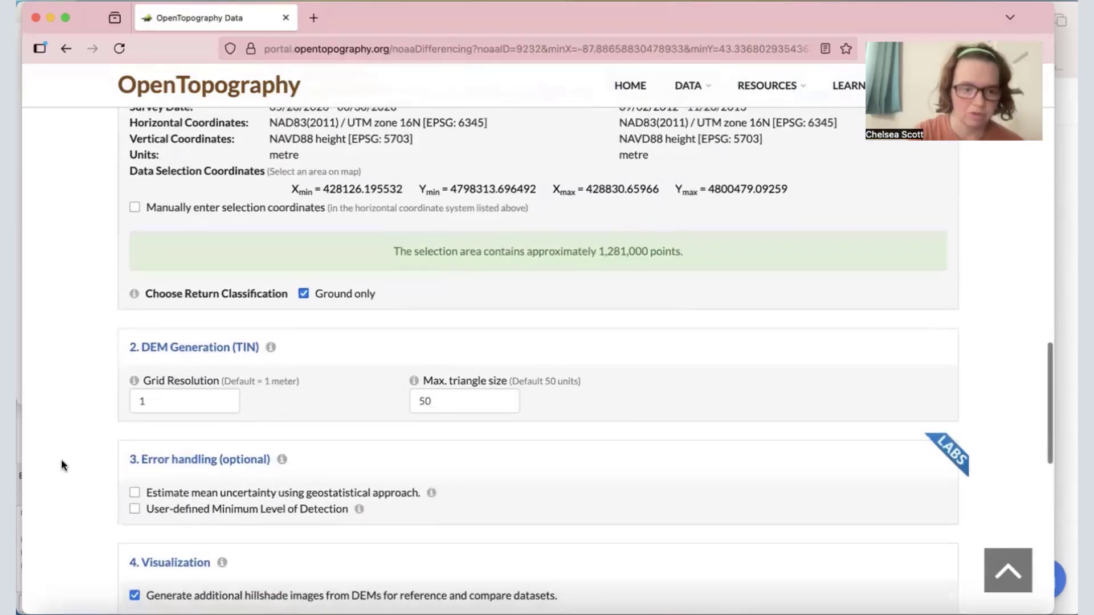
pyautogui.scroll(-3, 62, 465)
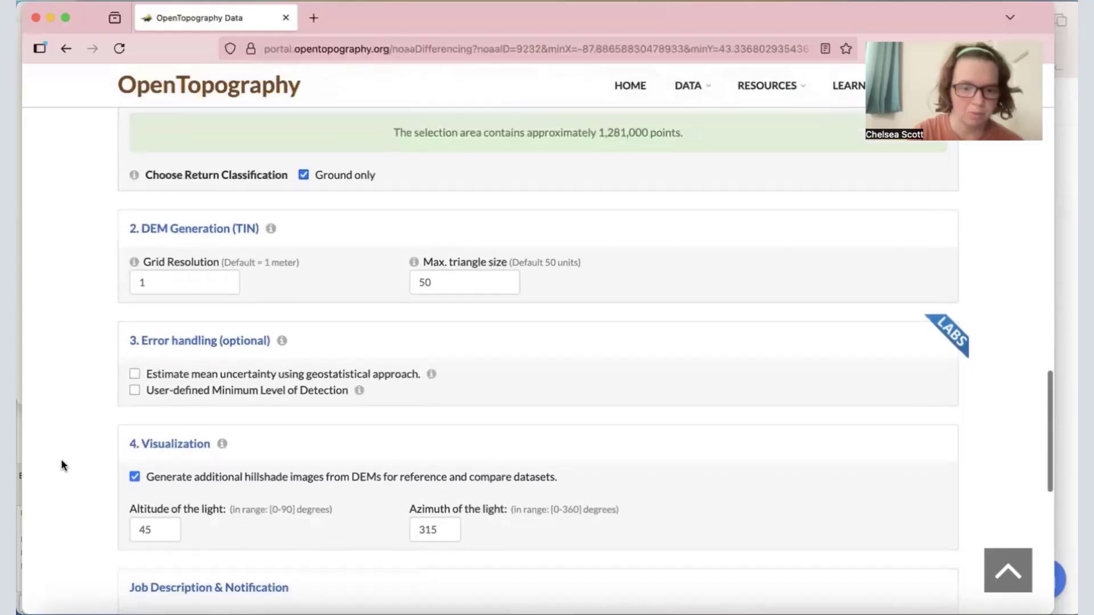
pyautogui.scroll(-1, 62, 465)
pyautogui.scroll(-1, 62, 465)
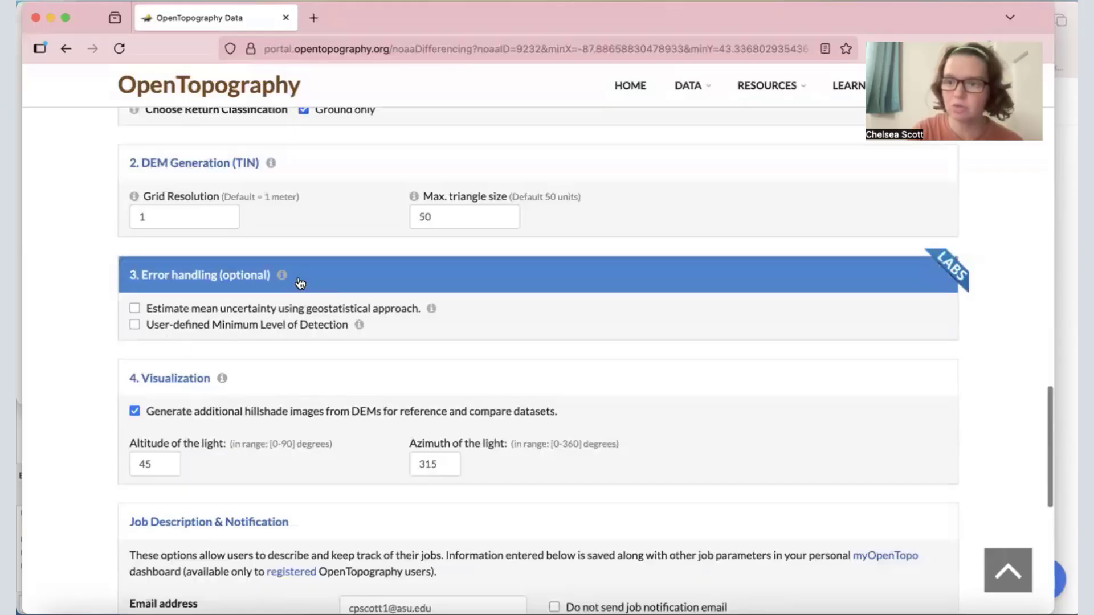
pyautogui.moveTo(280, 274)
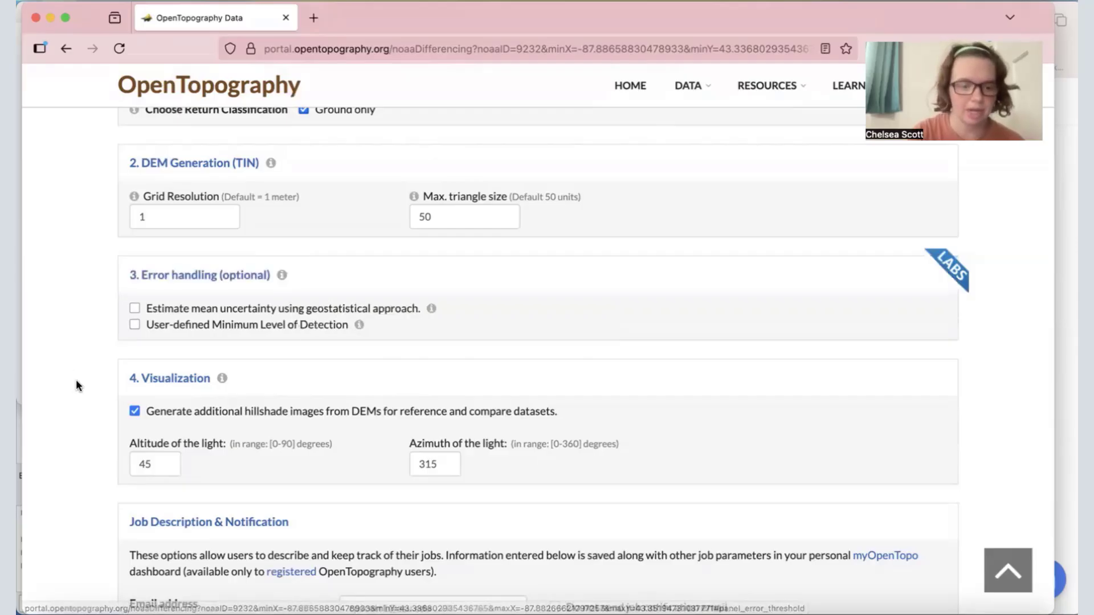
pyautogui.scroll(-3, 77, 379)
pyautogui.scroll(-1, 78, 413)
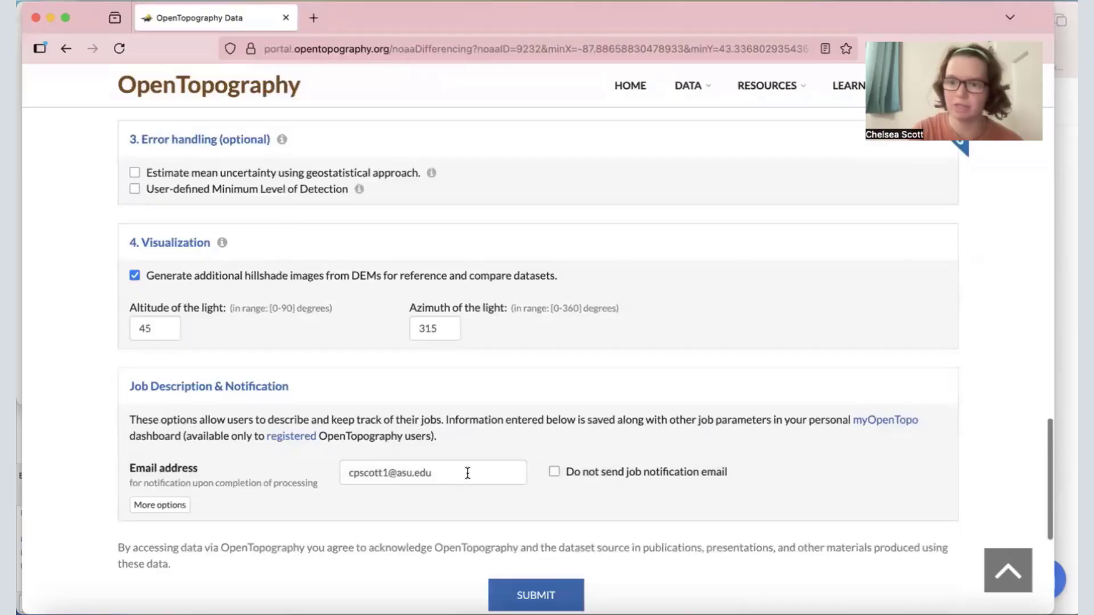
pyautogui.click(515, 592)
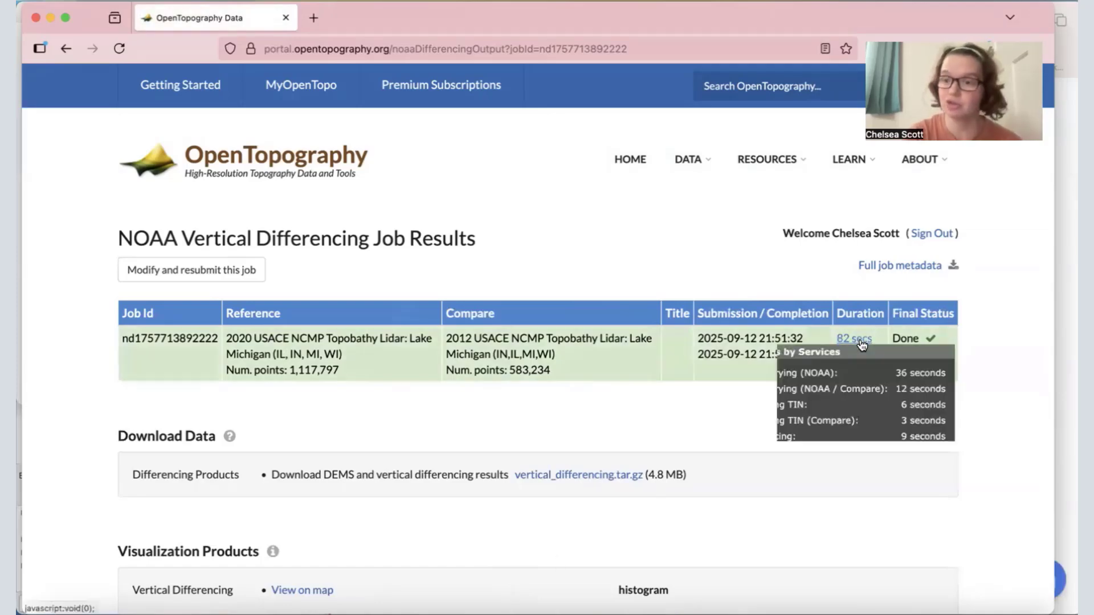
# - Examine the job results page, including the differencing download, the vertical difference image with its color scale, and the histogram
pyautogui.scroll(-3, 570, 384)
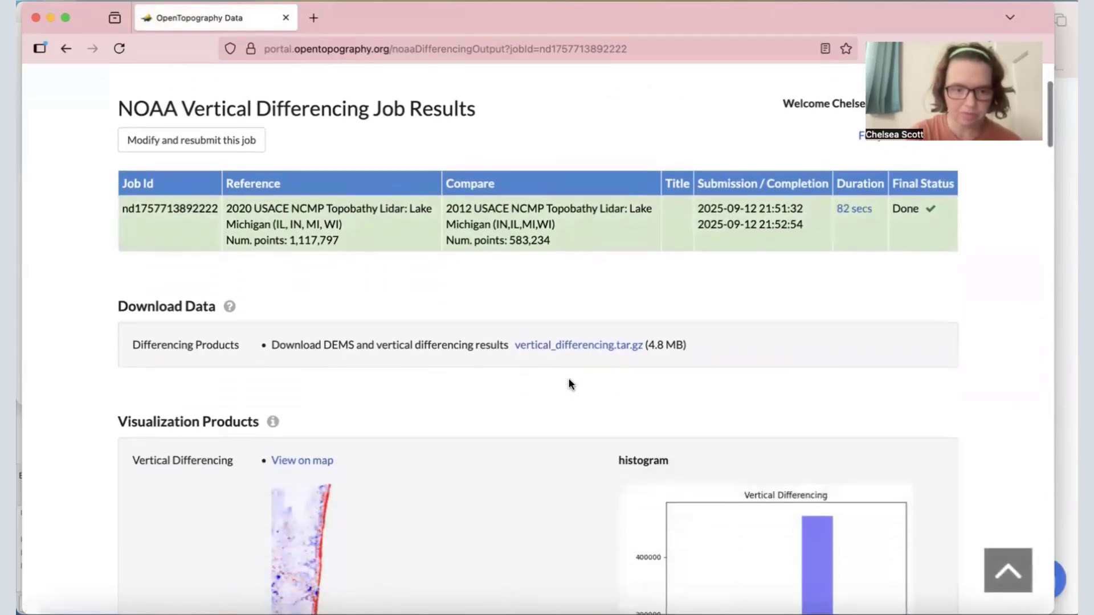
pyautogui.scroll(1, 576, 380)
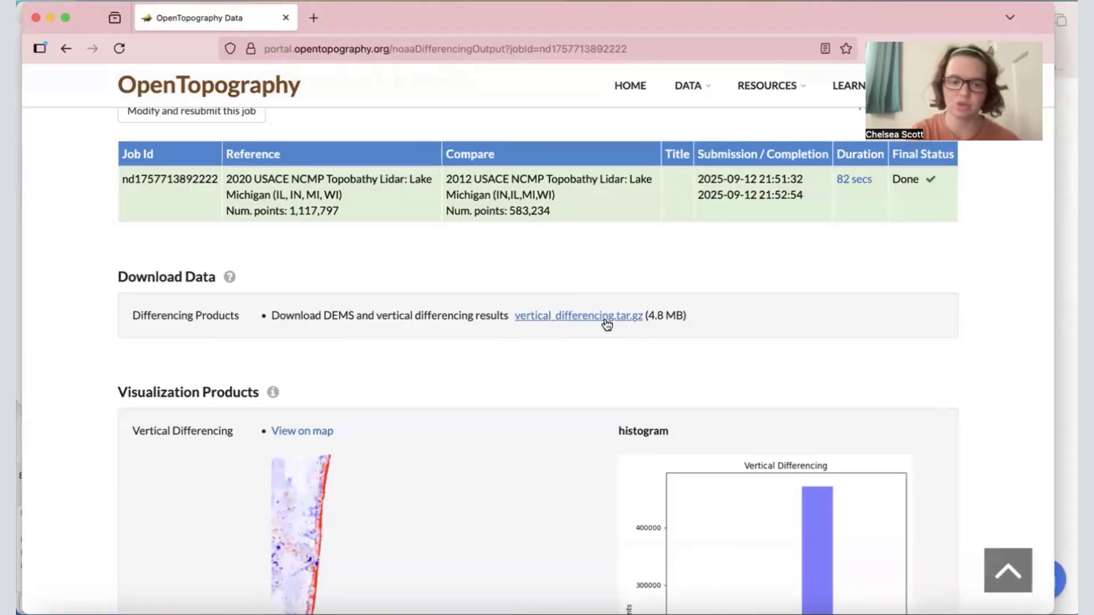
pyautogui.scroll(-3, 606, 322)
pyautogui.scroll(-1, 606, 321)
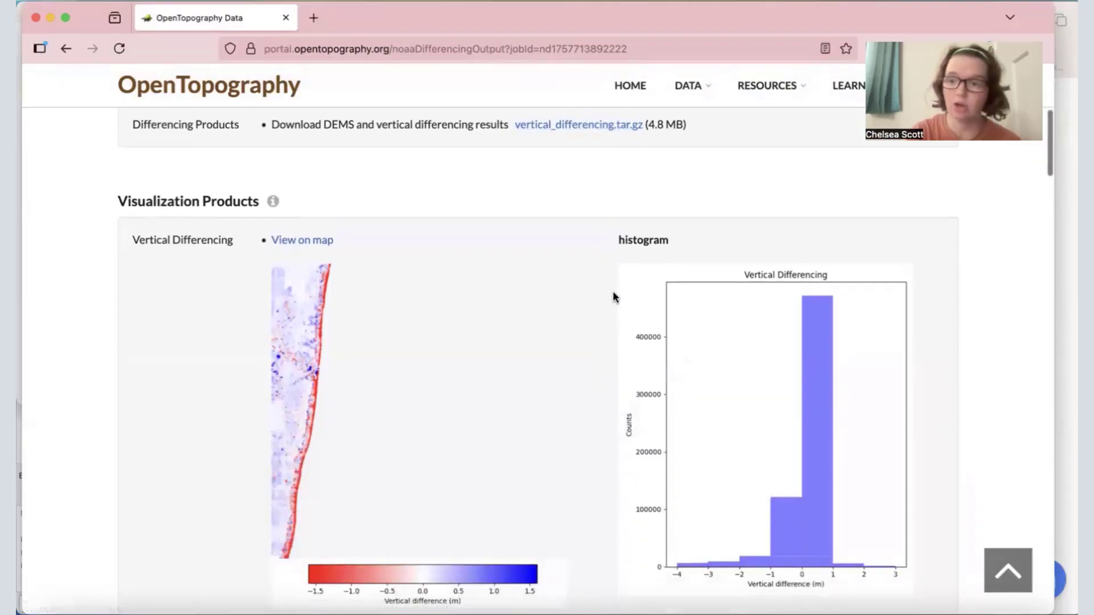
pyautogui.scroll(-4, 406, 417)
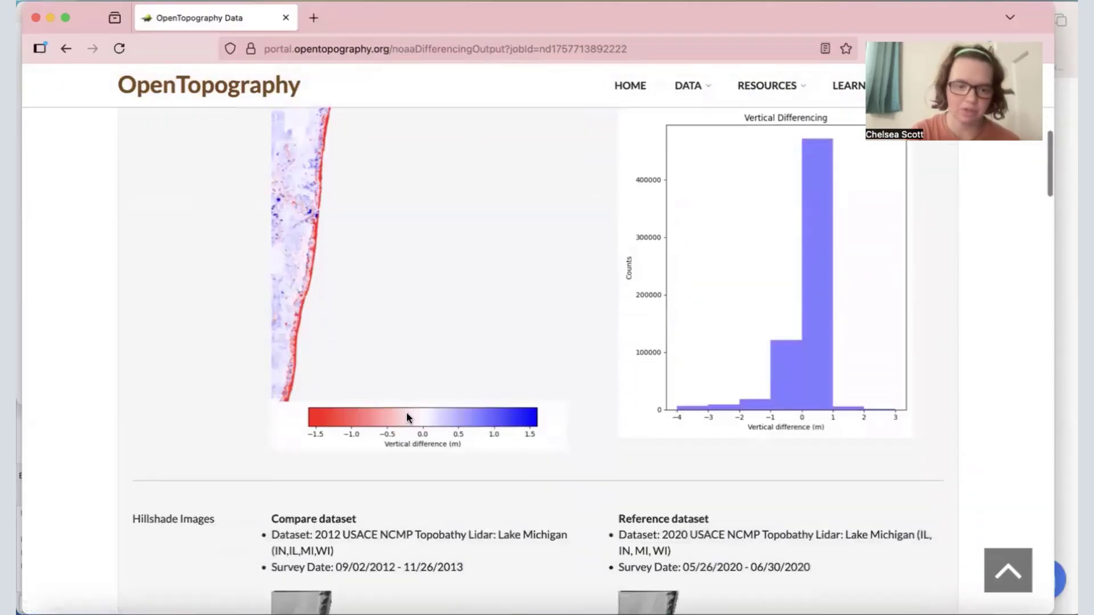
pyautogui.scroll(1, 406, 417)
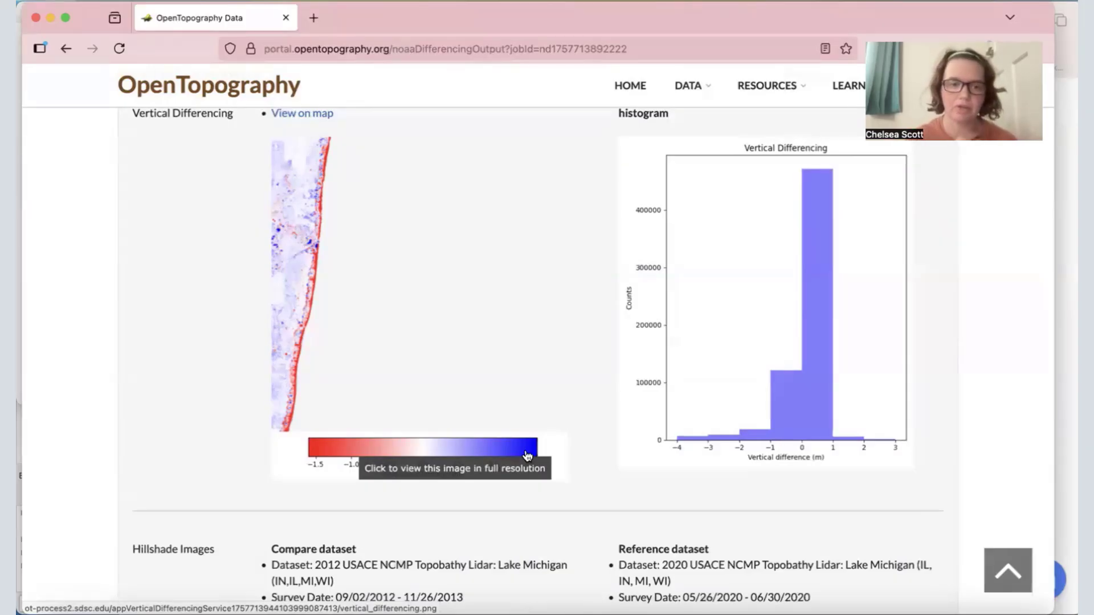
pyautogui.scroll(1, 369, 285)
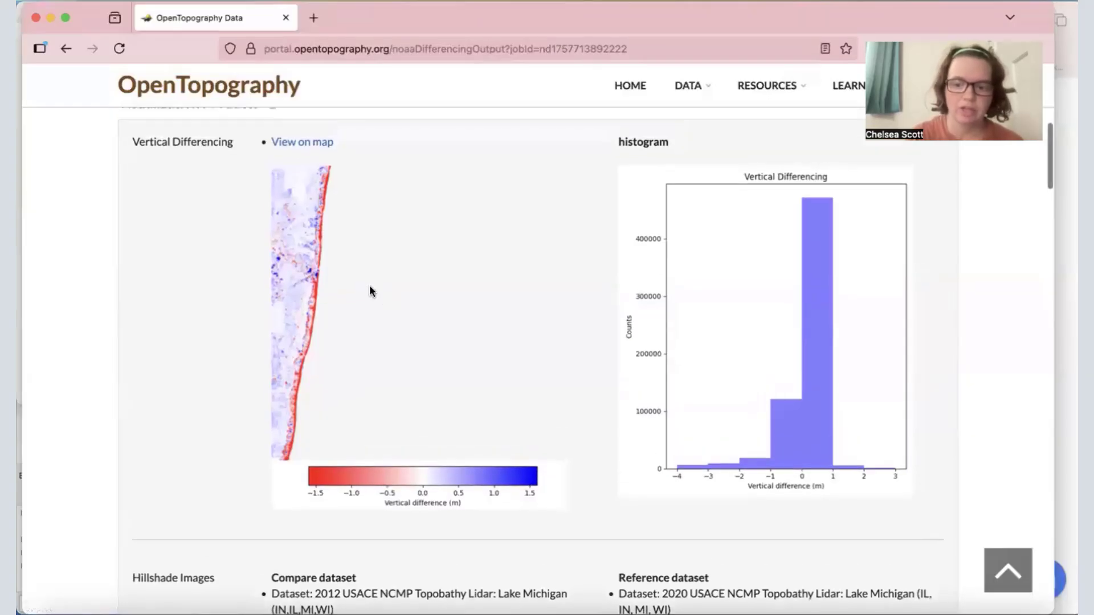
# - Open the vertical differencing result on a map in an enlarged window for a close look at the shoreline bluff
pyautogui.click(315, 144)
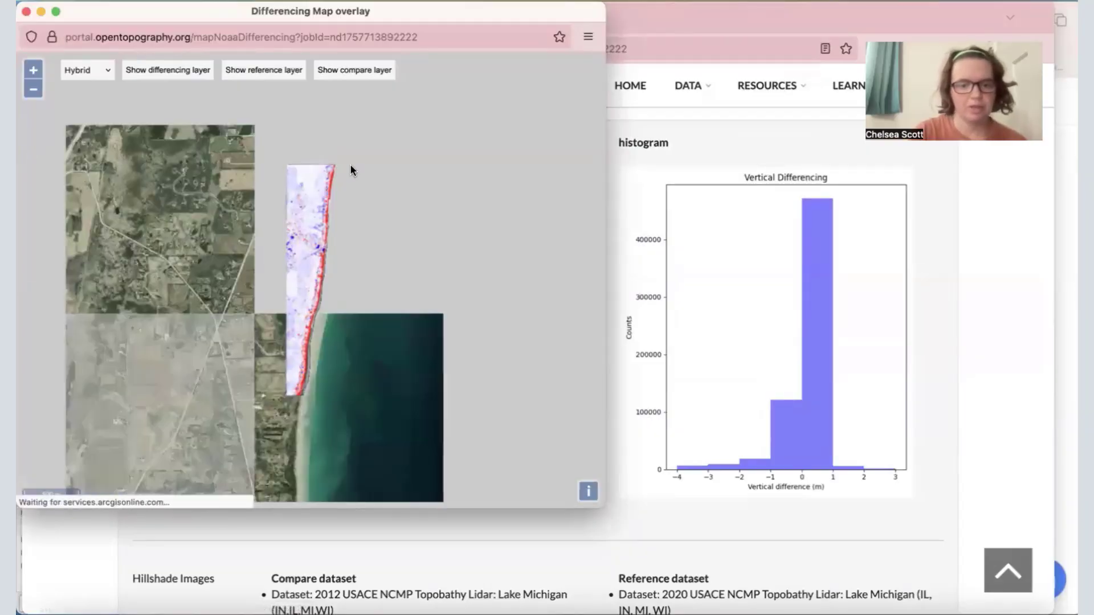
pyautogui.moveTo(606, 506); pyautogui.dragTo(684, 561)
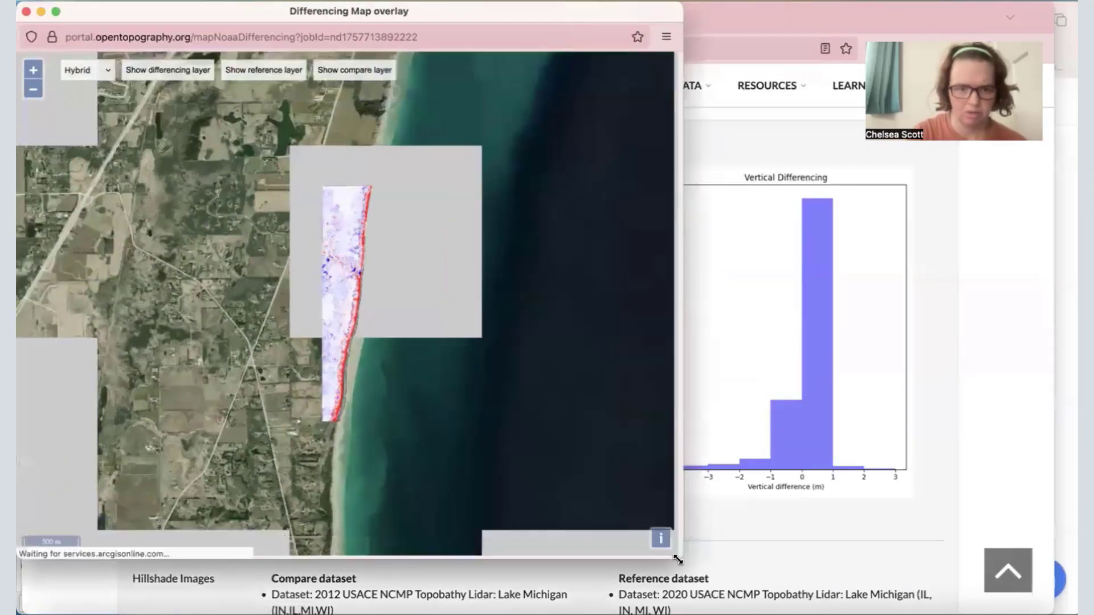
pyautogui.scroll(3, 355, 343)
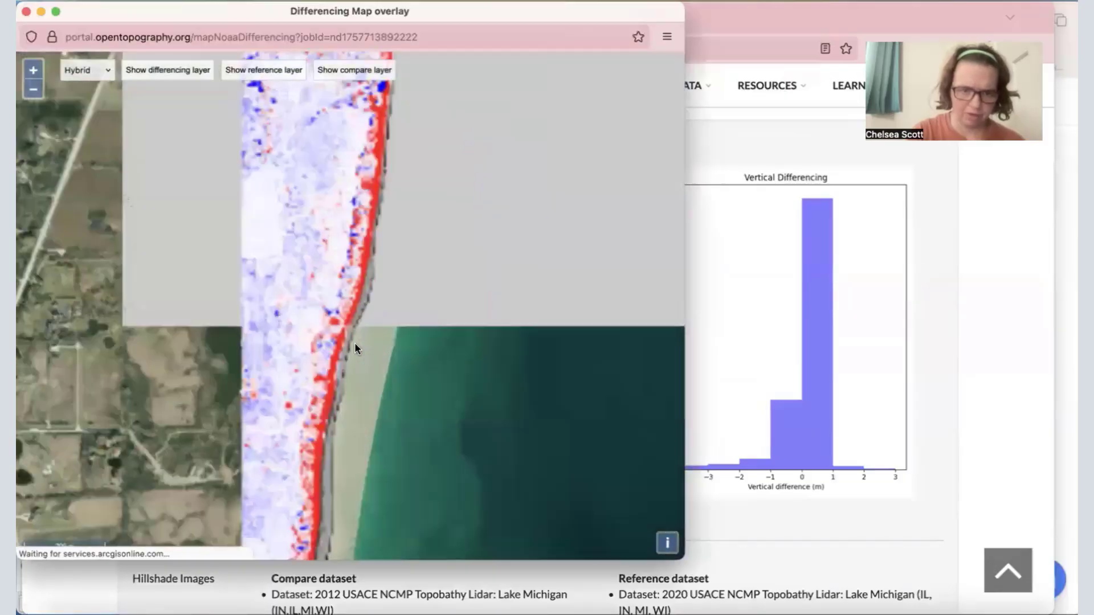
pyautogui.scroll(2, 342, 309)
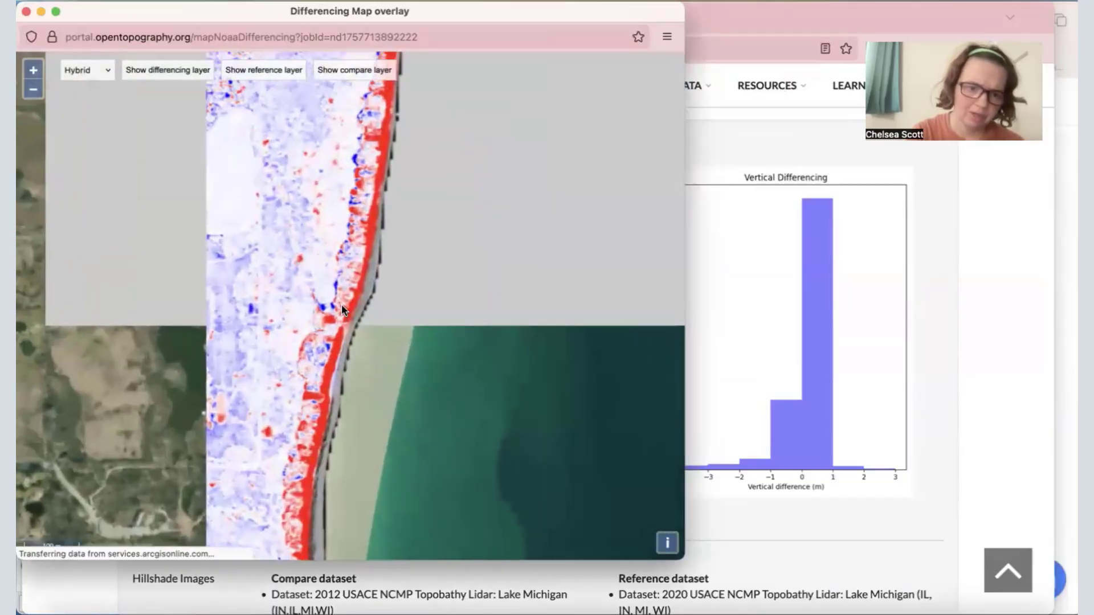
pyautogui.scroll(1, 342, 308)
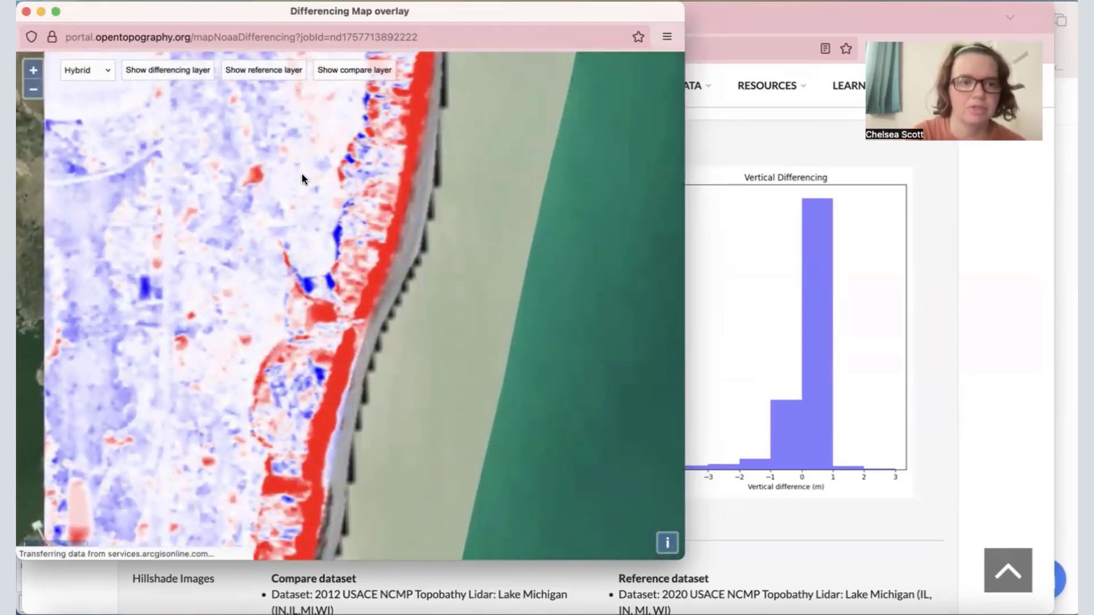
# - Hide the differencing layer and alternate repeatedly between the reference and compare hillshade layers to examine the shoreline bluff's change
pyautogui.click(258, 73)
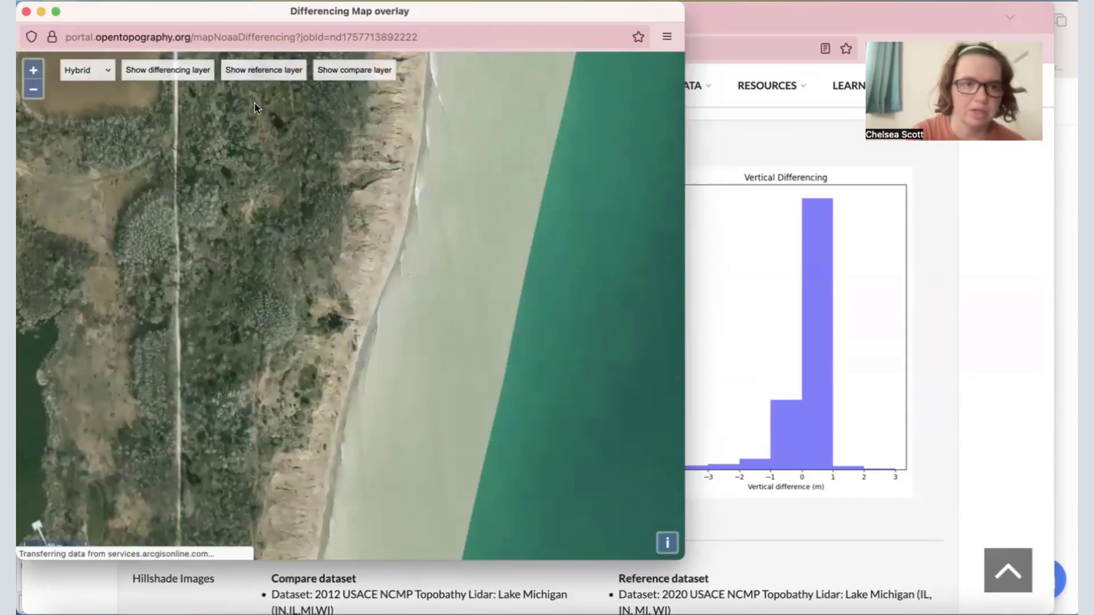
pyautogui.click(263, 73)
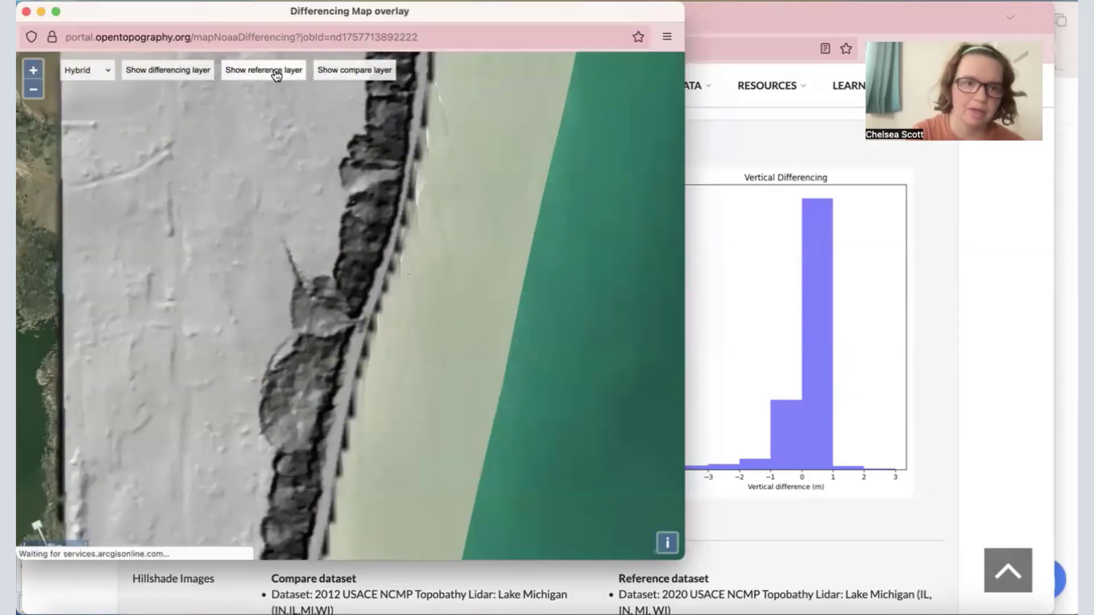
pyautogui.click(290, 71)
pyautogui.click(353, 71)
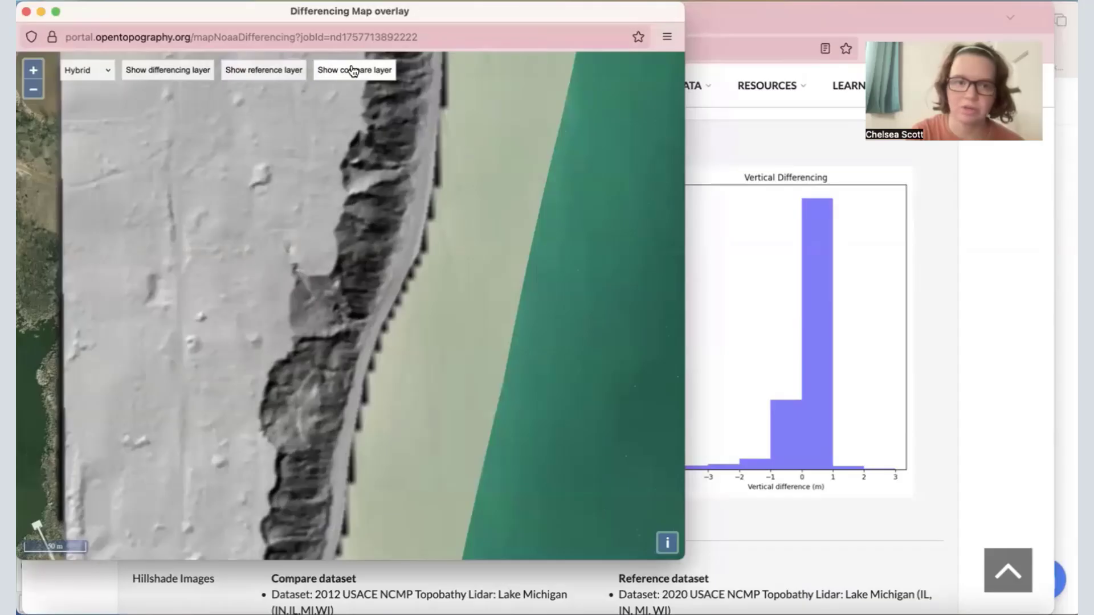
pyautogui.click(266, 71)
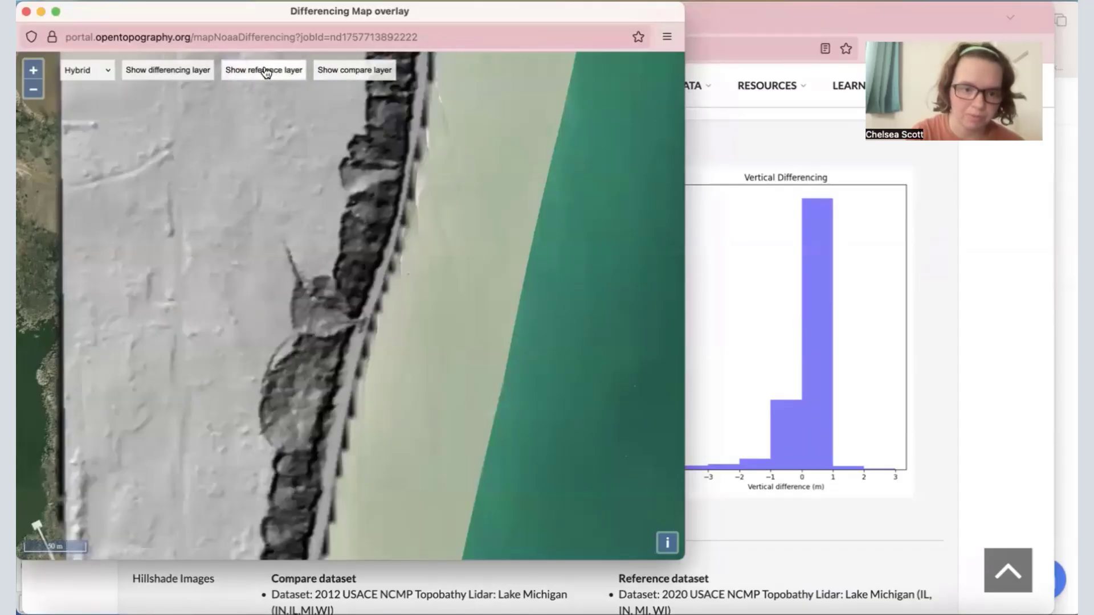
pyautogui.click(361, 69)
pyautogui.click(301, 75)
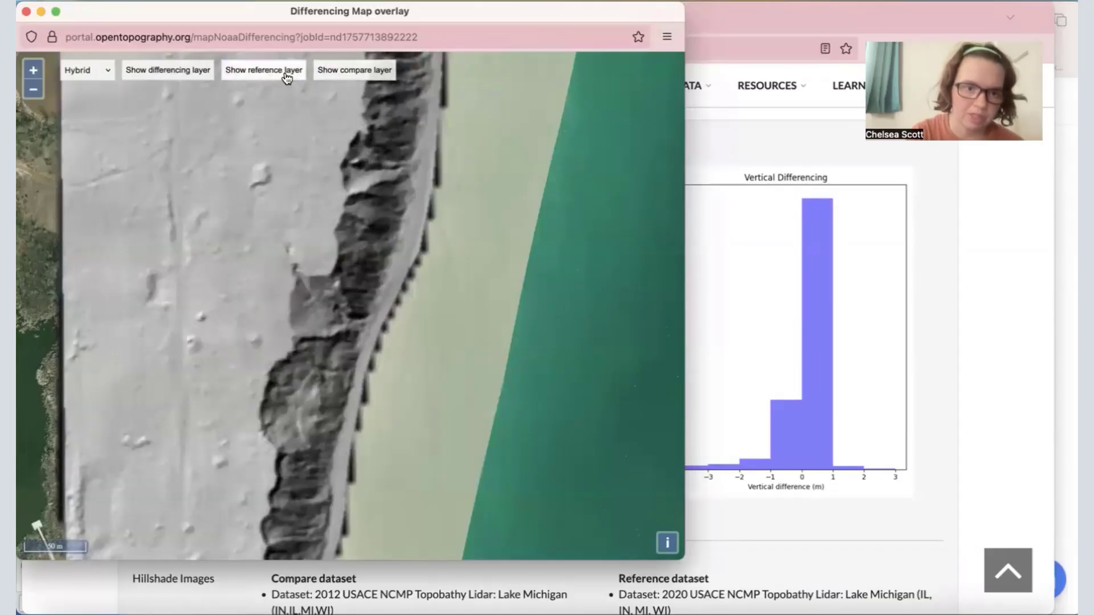
pyautogui.click(355, 74)
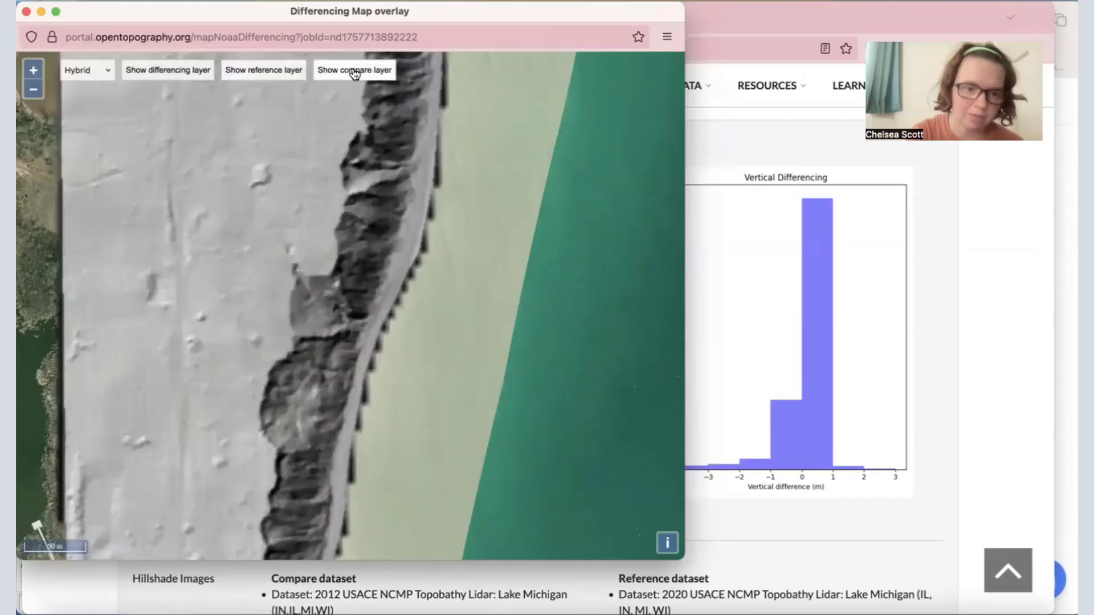
pyautogui.click(279, 76)
pyautogui.click(356, 72)
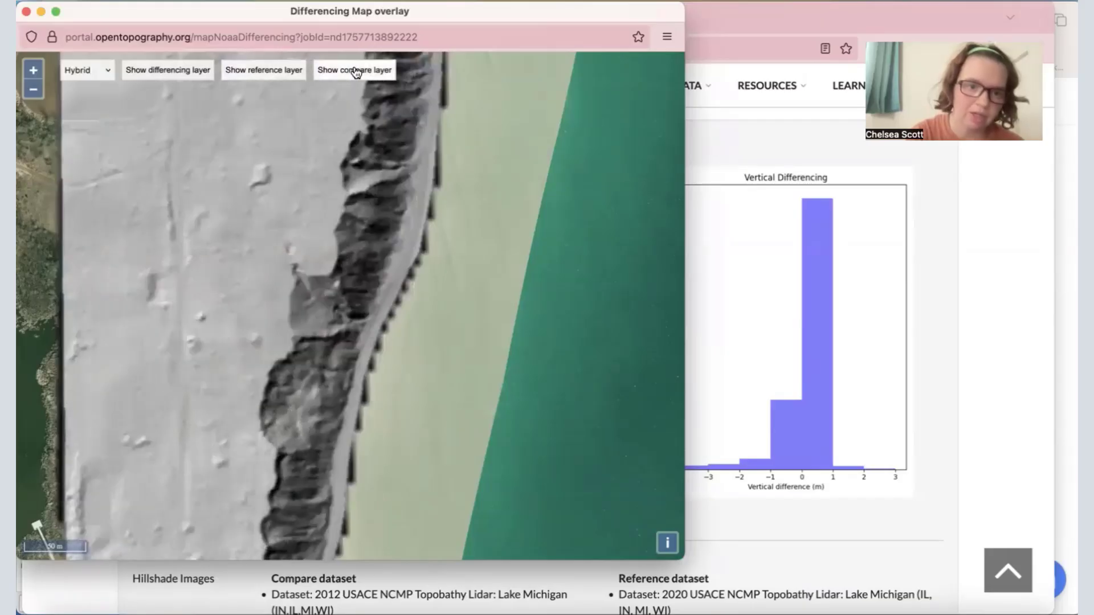
pyautogui.click(267, 70)
pyautogui.click(341, 69)
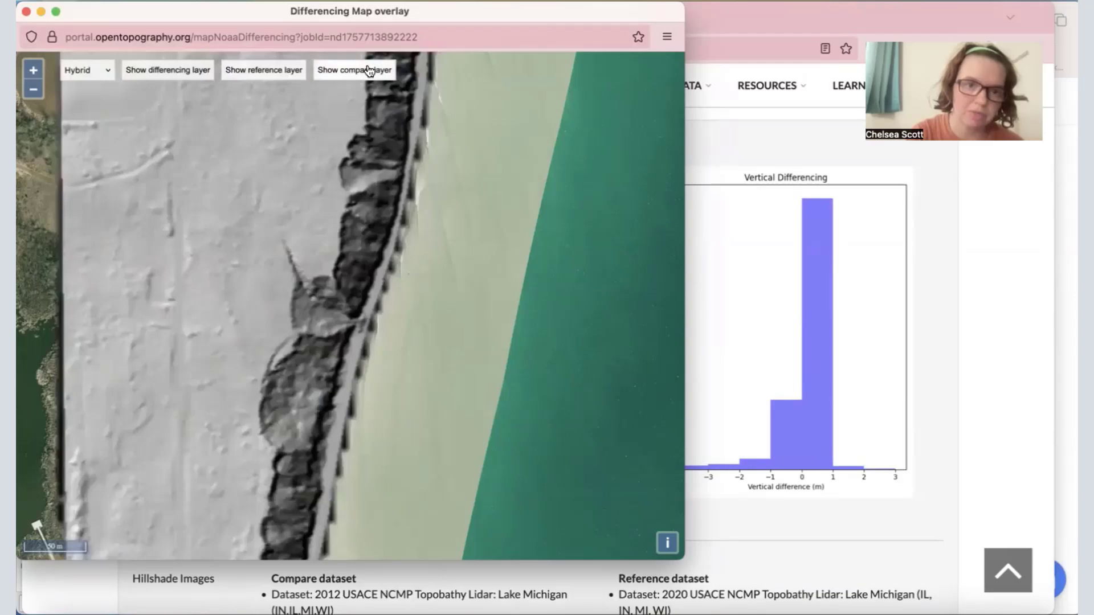
pyautogui.click(282, 76)
pyautogui.click(365, 73)
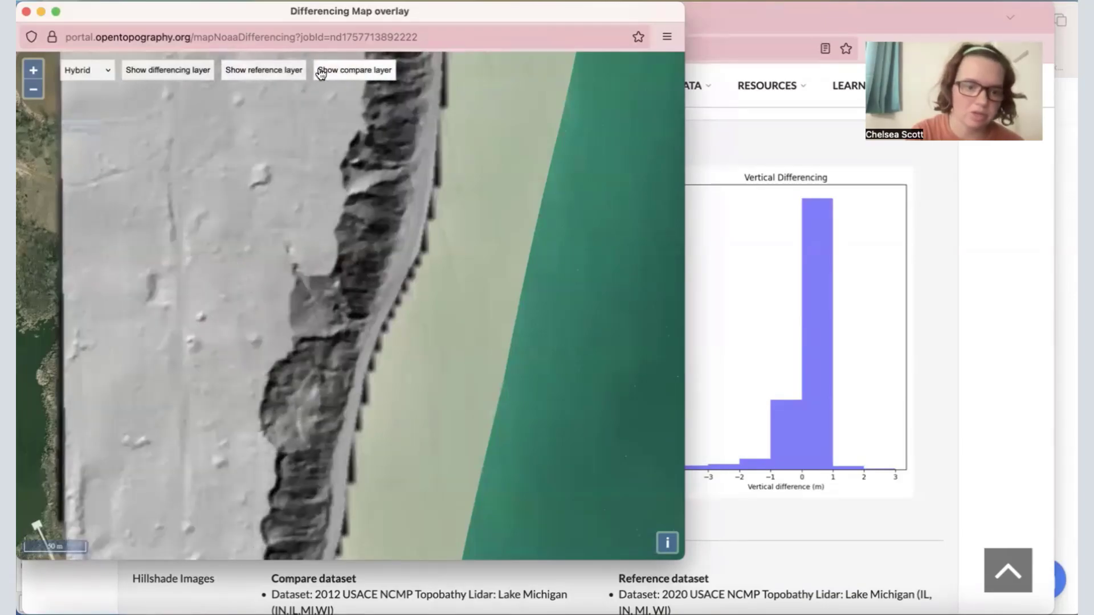
# - Compare the shoreline bluff across the differencing, reference and compare layers, and close the map overlay window
pyautogui.click(287, 71)
pyautogui.click(353, 72)
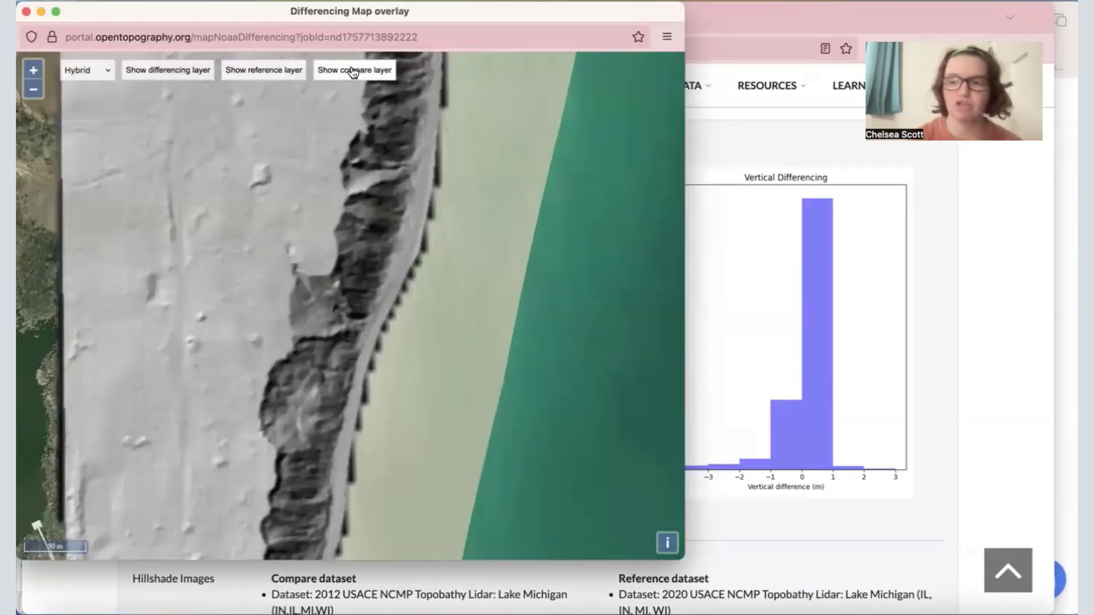
pyautogui.click(173, 75)
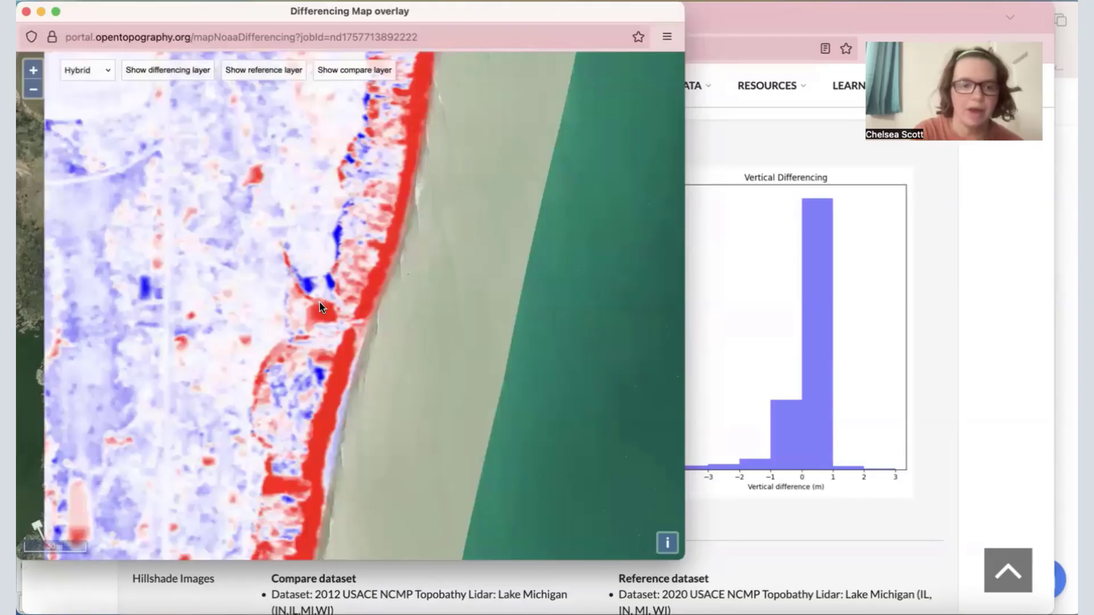
pyautogui.click(265, 73)
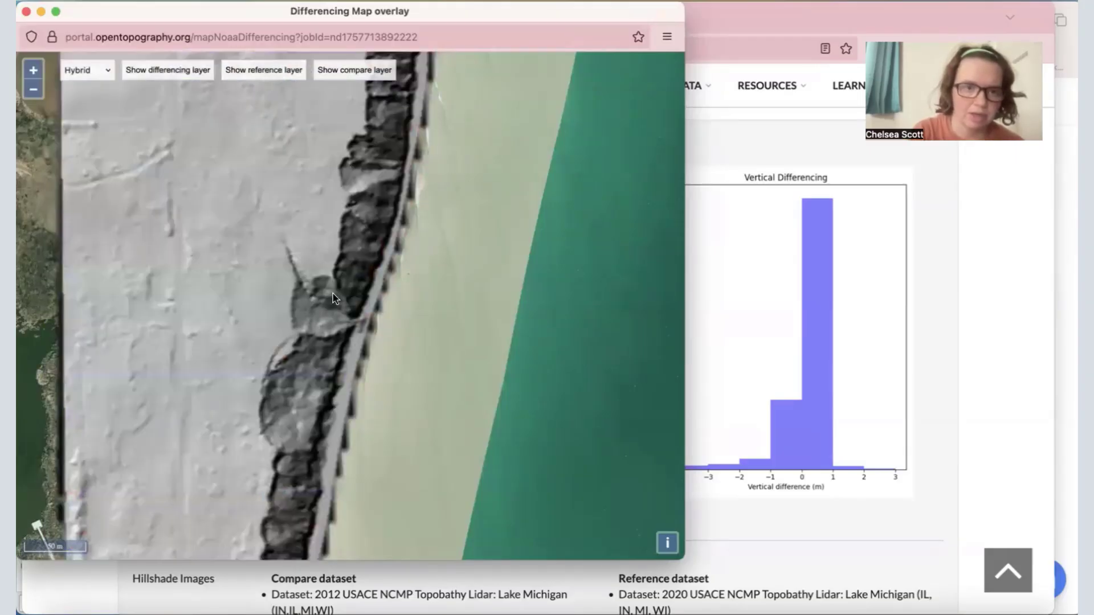
pyautogui.click(356, 73)
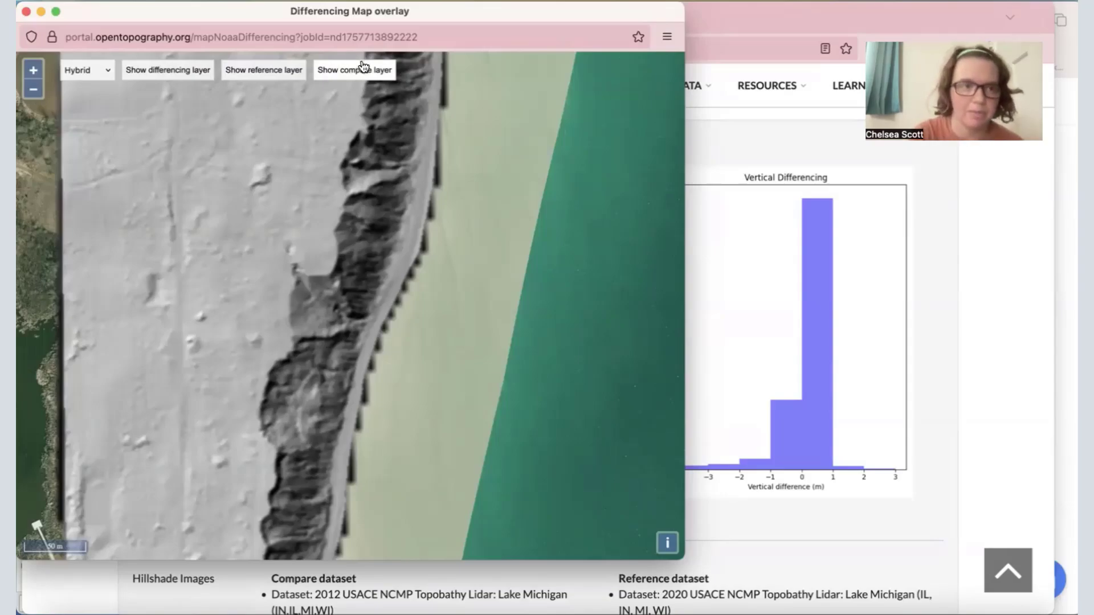
pyautogui.press('super+w')
# - Examine the hillshade images slider on the results page, shifting its divider across the bluff, and return to the download section
pyautogui.scroll(-10, 152, 326)
pyautogui.scroll(-10, 153, 329)
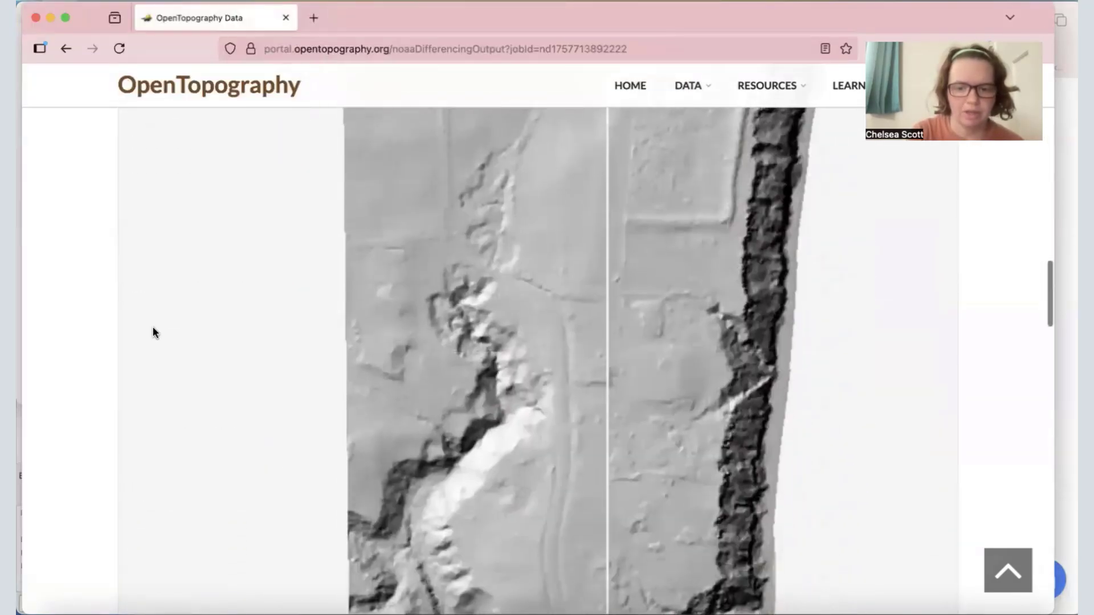
pyautogui.scroll(10, 153, 332)
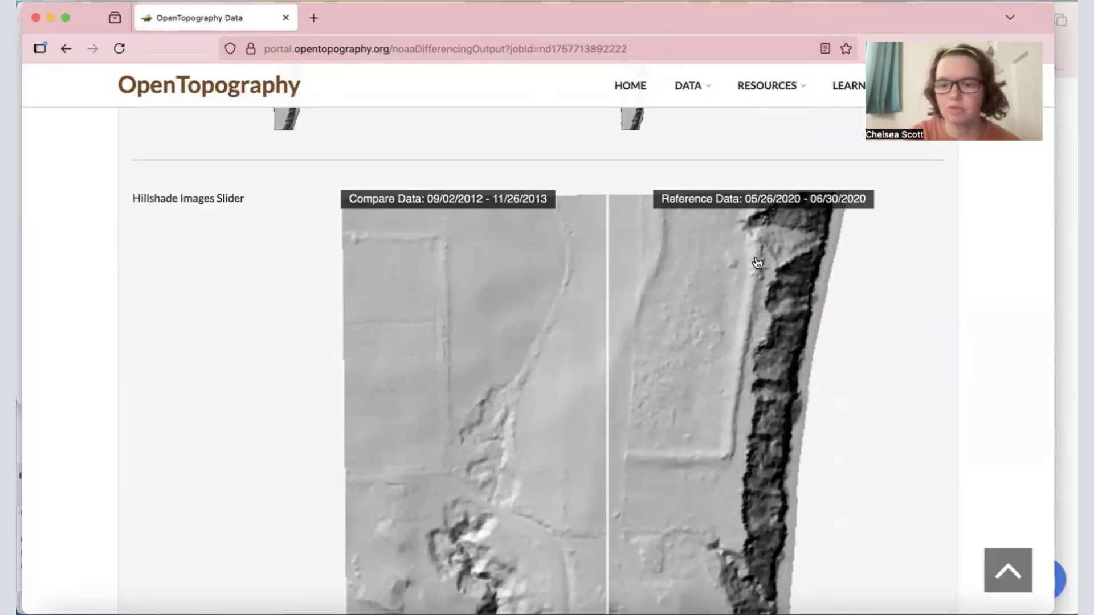
pyautogui.scroll(-8, 755, 261)
pyautogui.scroll(-10, 756, 262)
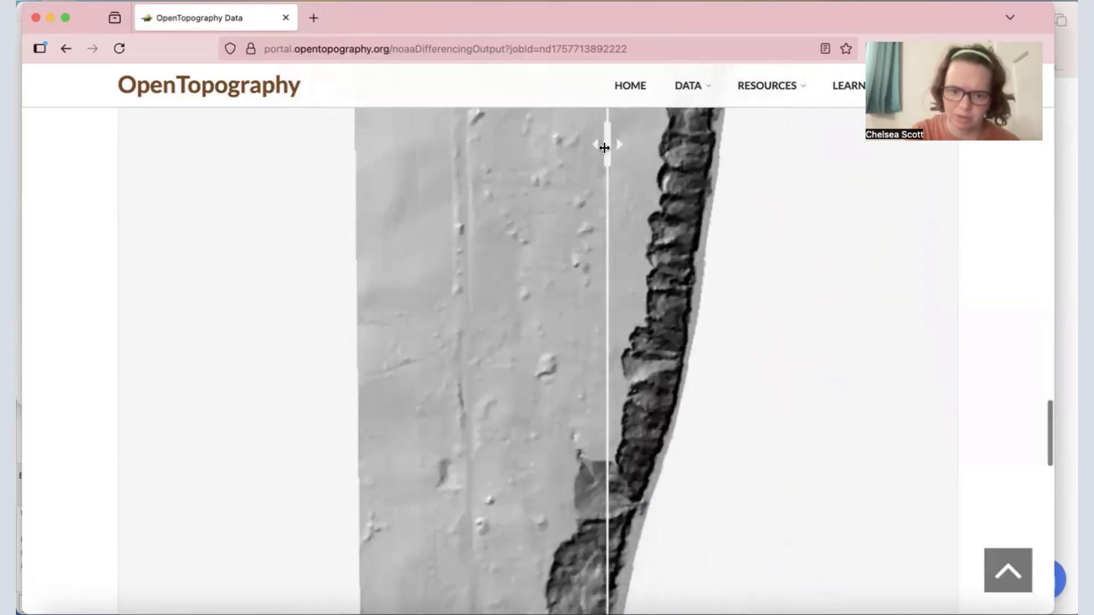
pyautogui.moveTo(606, 144); pyautogui.dragTo(561, 318)
pyautogui.scroll(3, 535, 272)
pyautogui.scroll(10, 469, 277)
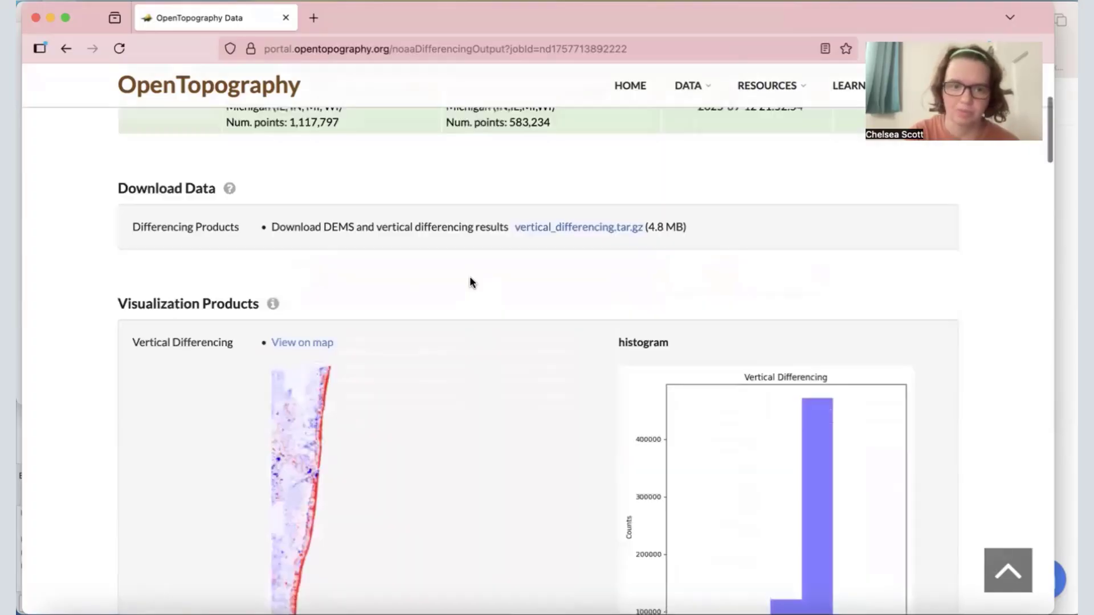
pyautogui.scroll(1, 470, 281)
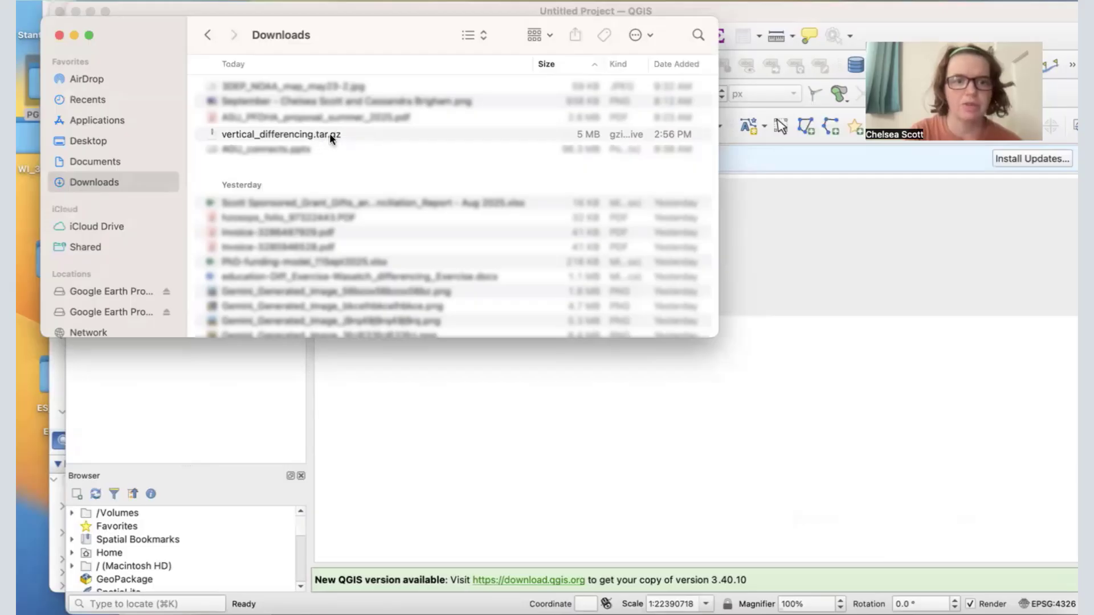
# - In Finder's Downloads folder, extract vertical_differencing.tar.gz and open the extracted folder to see its TIFF files
pyautogui.doubleClick(291, 134)
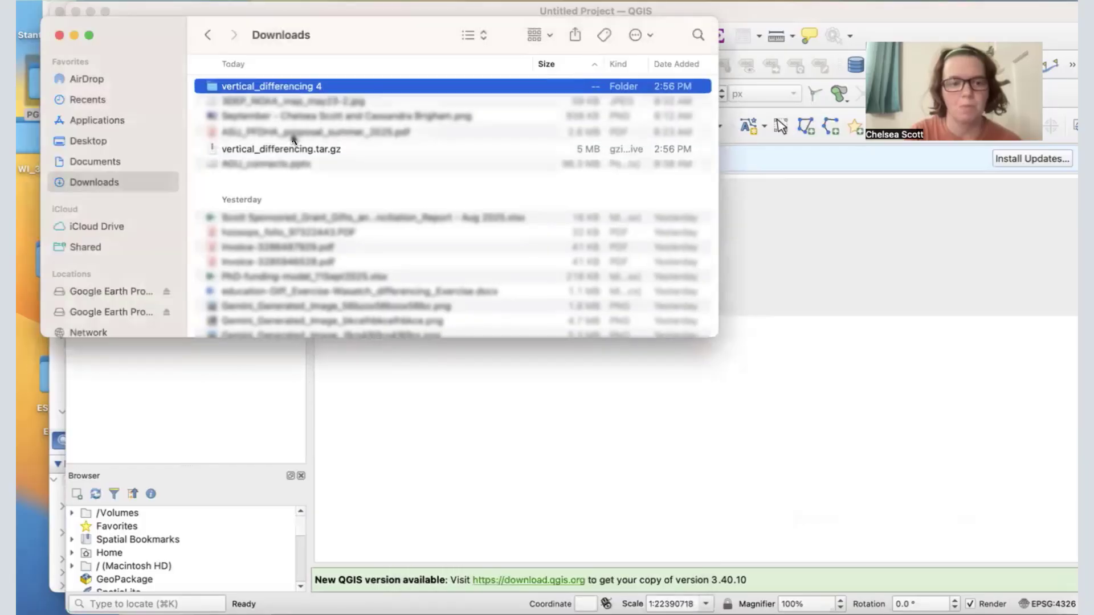
pyautogui.doubleClick(290, 87)
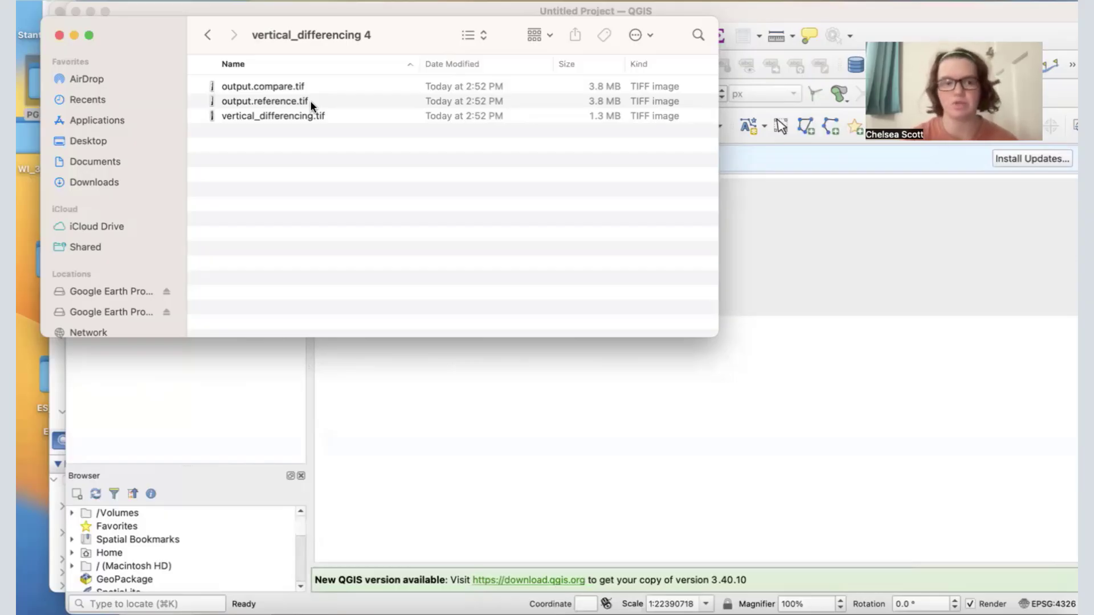
pyautogui.click(292, 102)
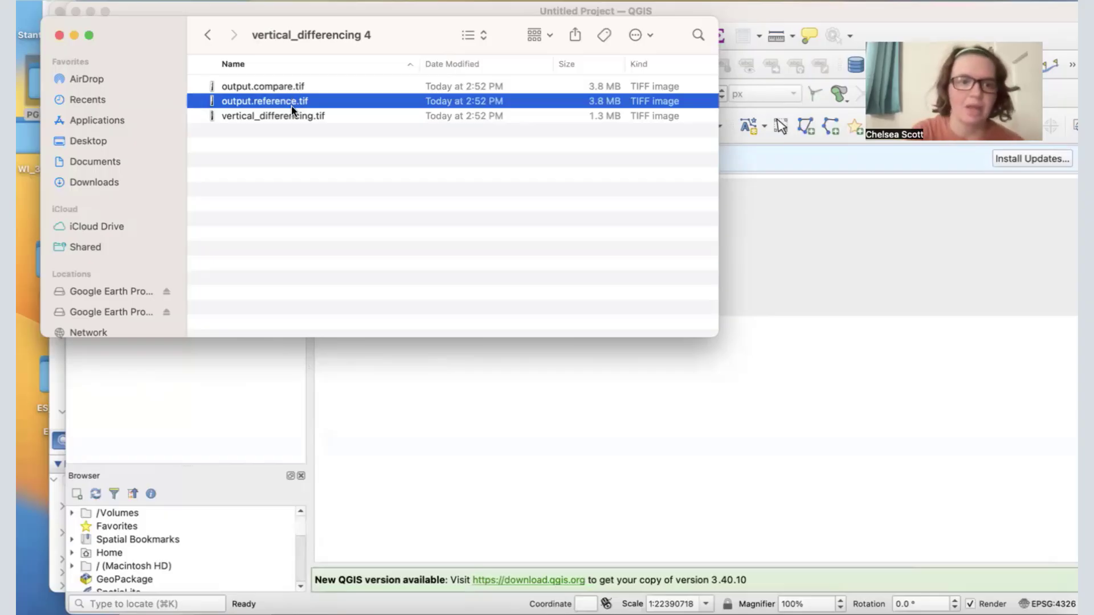
# - Add output.compare.tif, output.reference.tif and vertical_differencing.tif together as layers in the open QGIS project
pyautogui.click(295, 116)
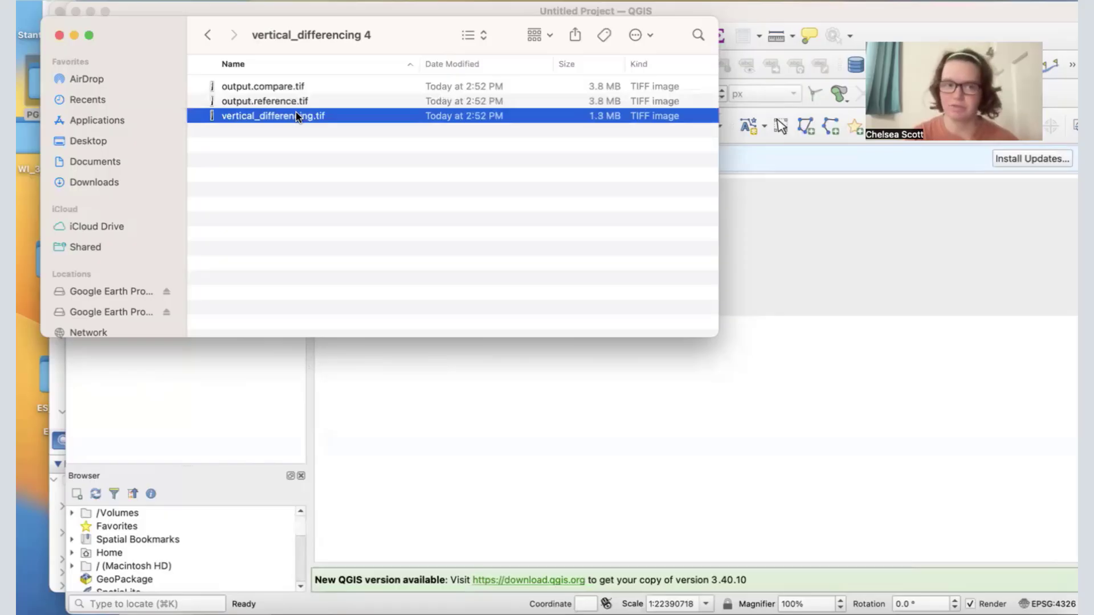
pyautogui.keyDown('shift'); pyautogui.click(288, 79); pyautogui.keyUp('shift')
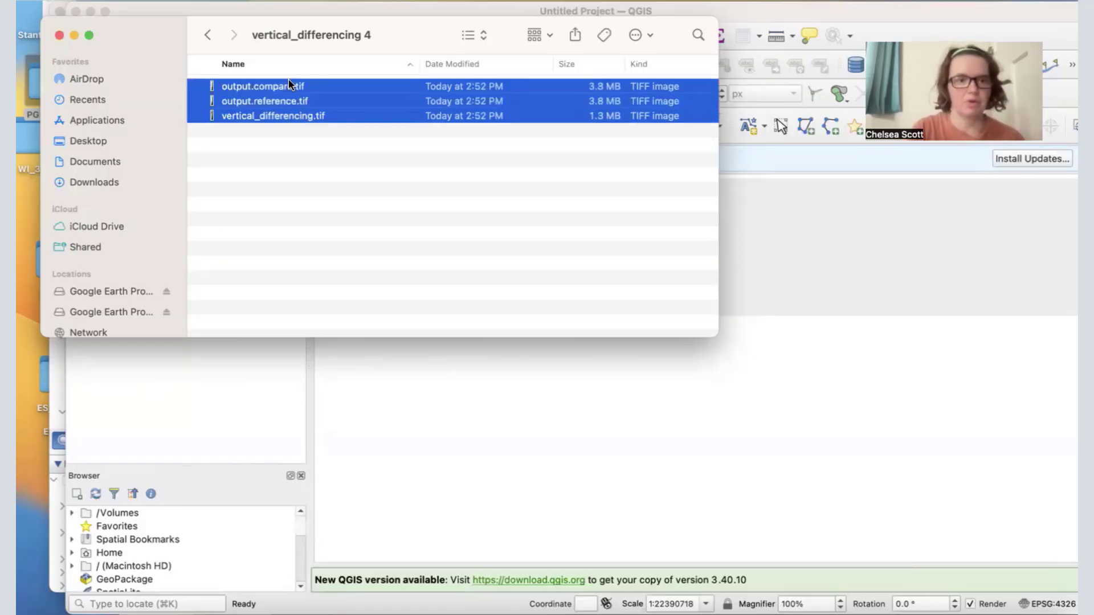
pyautogui.moveTo(288, 87); pyautogui.dragTo(617, 388)
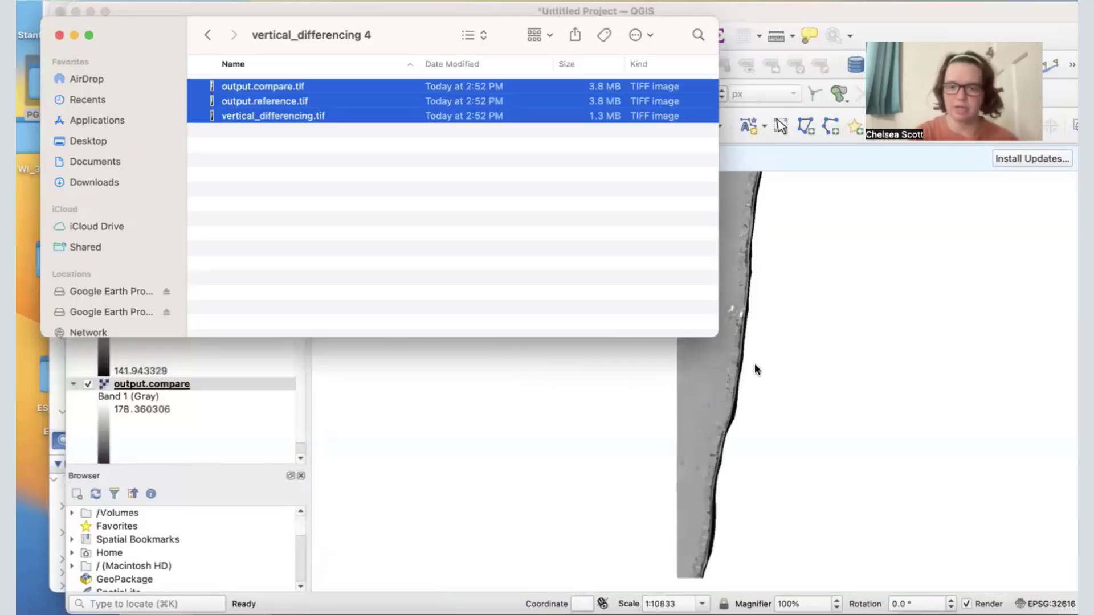
pyautogui.click(831, 365)
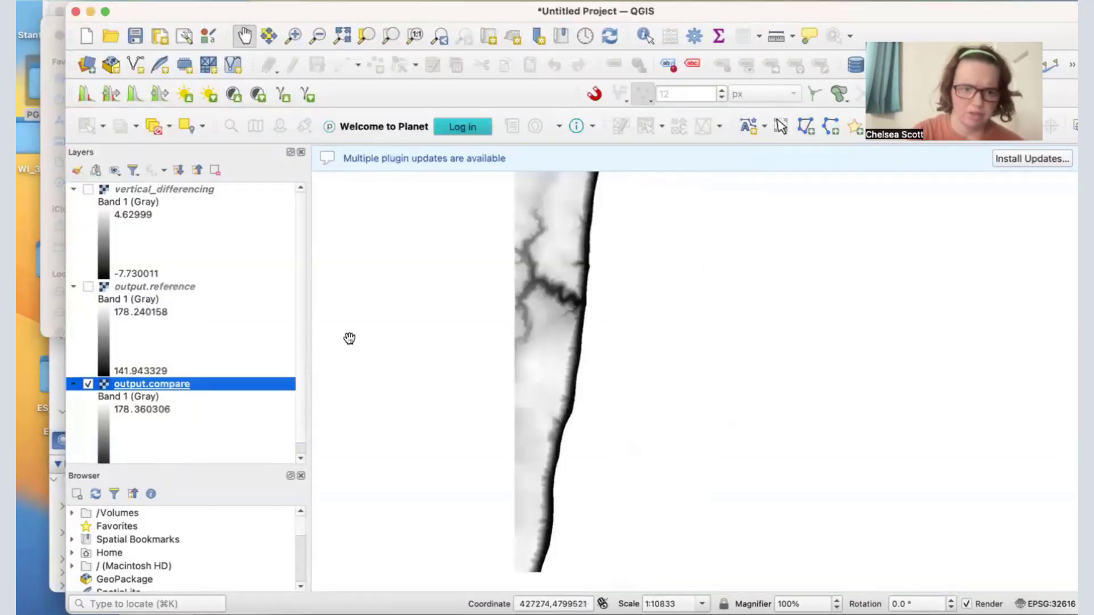
pyautogui.moveTo(467, 293)
pyautogui.mouseDown()
pyautogui.moveTo(457, 427)
pyautogui.moveTo(468, 312)
pyautogui.mouseUp()
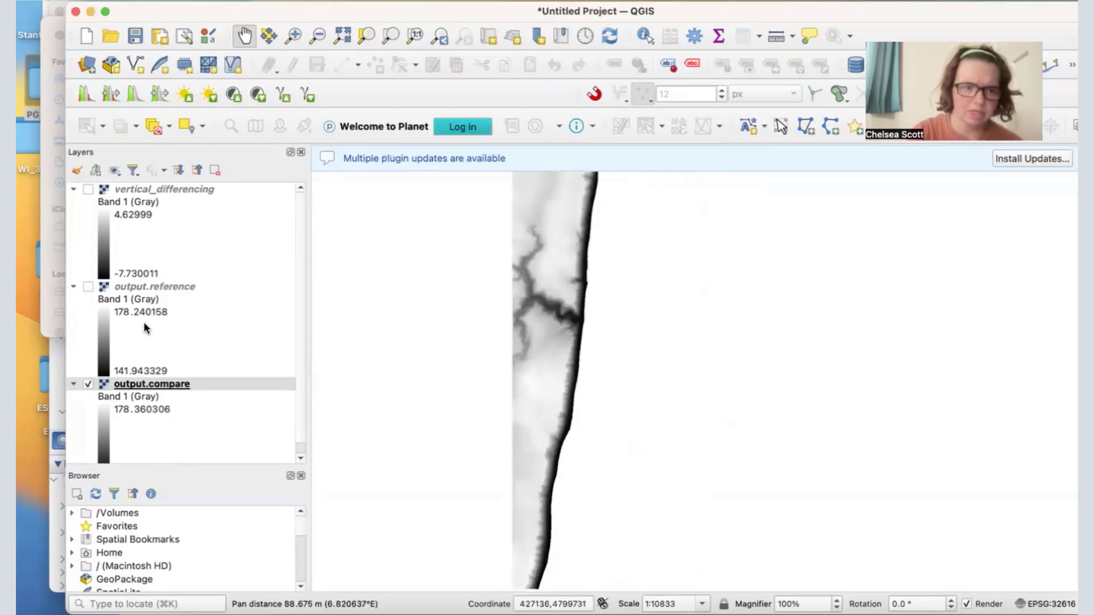
# - Check the output.reference layer's general information and its assigned coordinate reference system
pyautogui.doubleClick(182, 282)
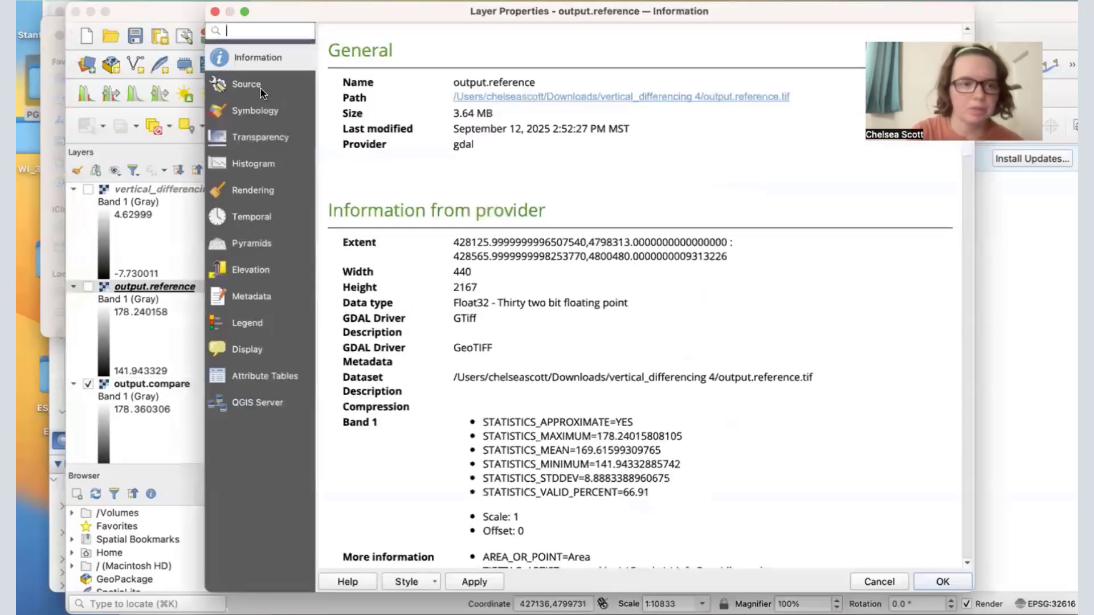
pyautogui.click(251, 85)
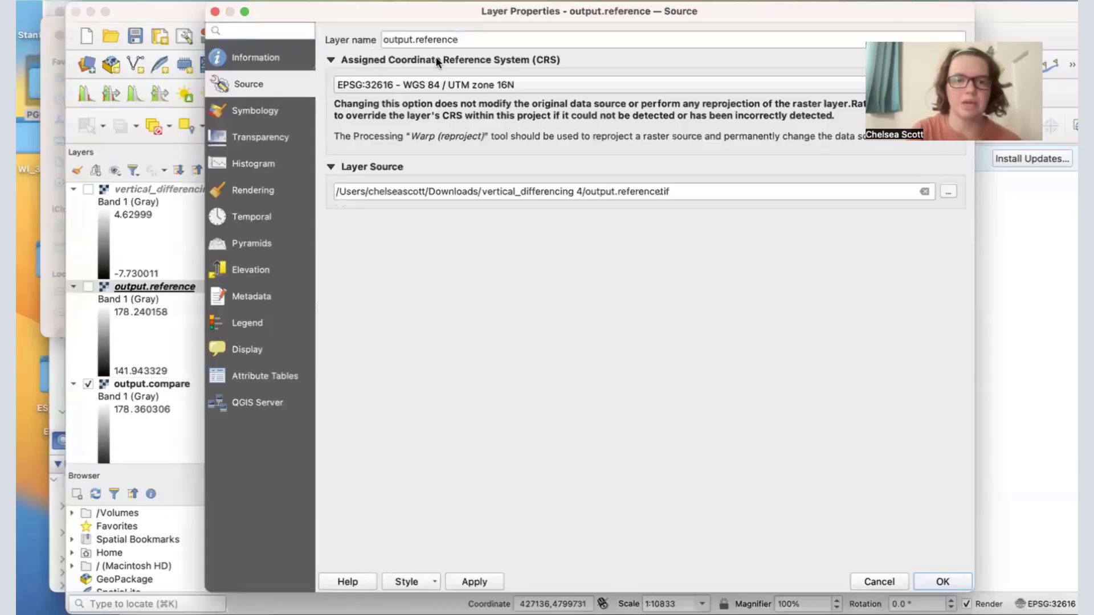
pyautogui.click(214, 11)
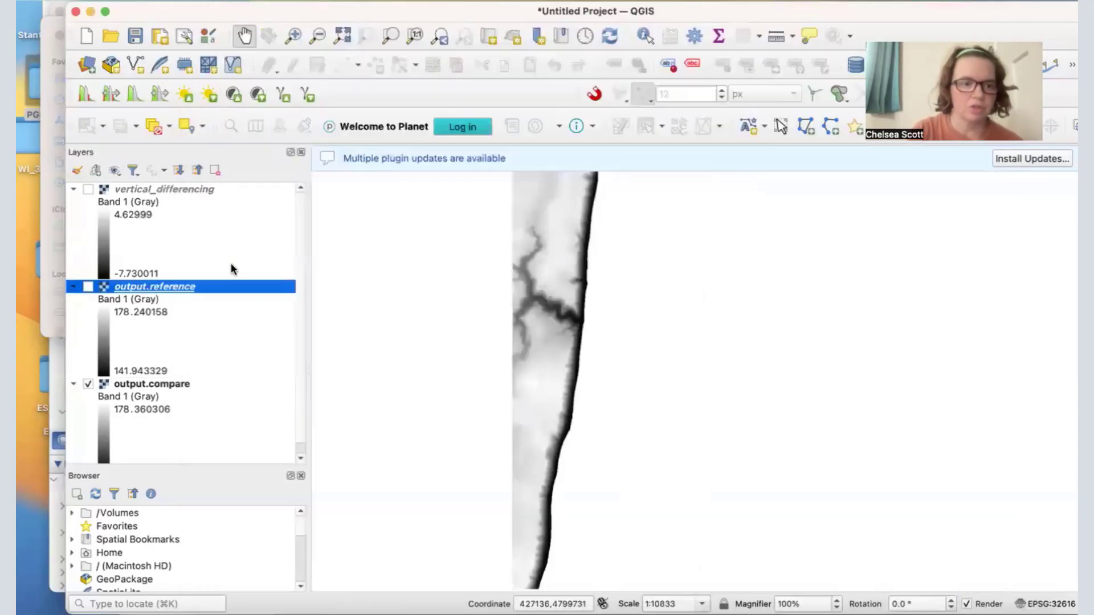
# - Change the output.reference layer's render type to Hillshade, keeping the default altitude and azimuth
pyautogui.doubleClick(180, 287)
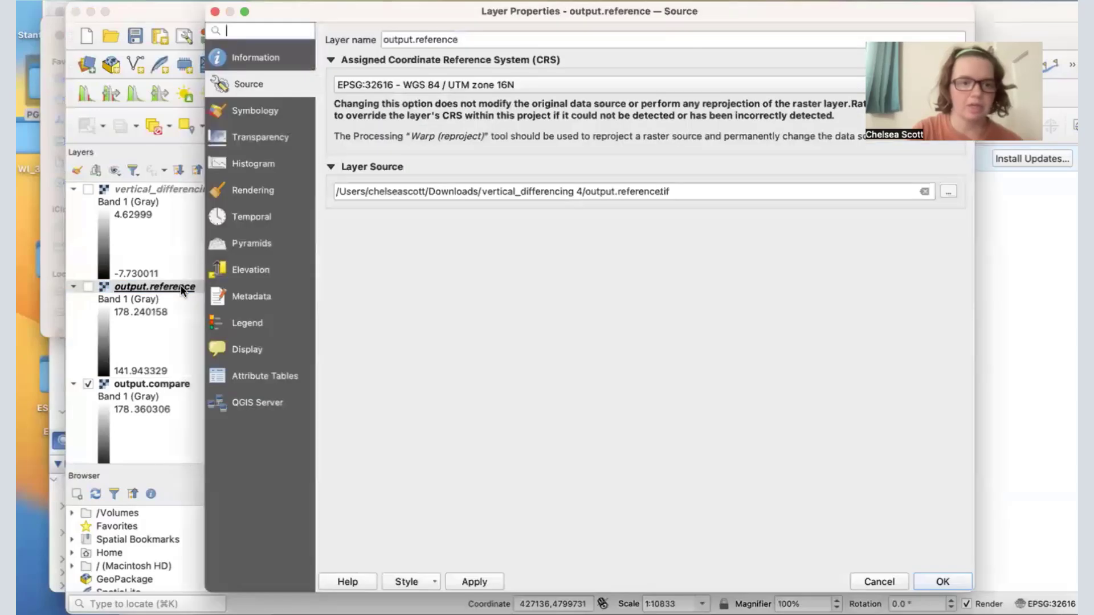
pyautogui.click(276, 116)
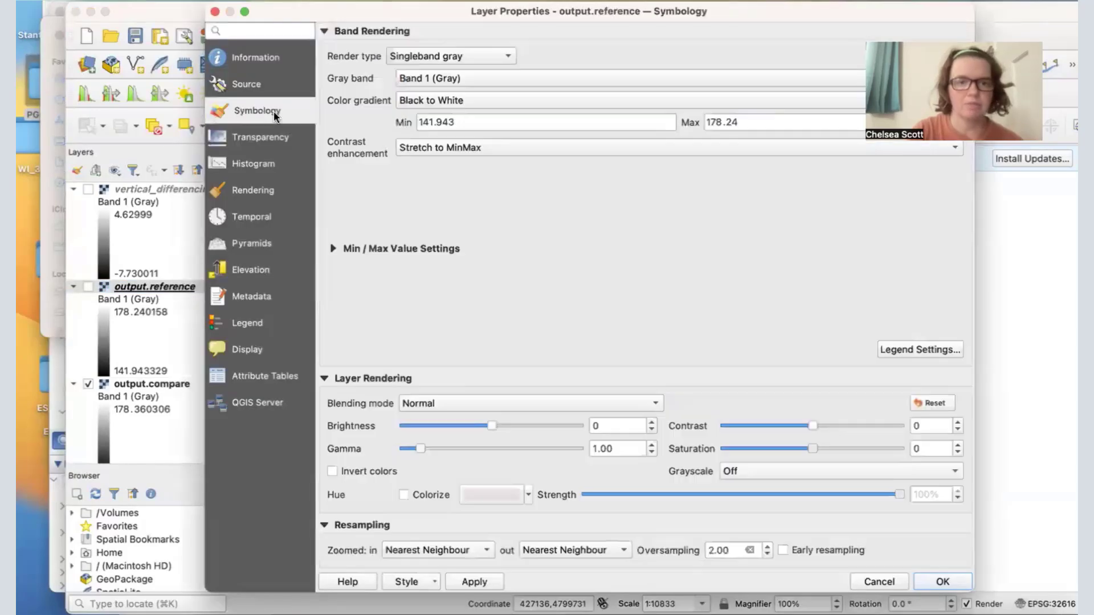
pyautogui.click(422, 58)
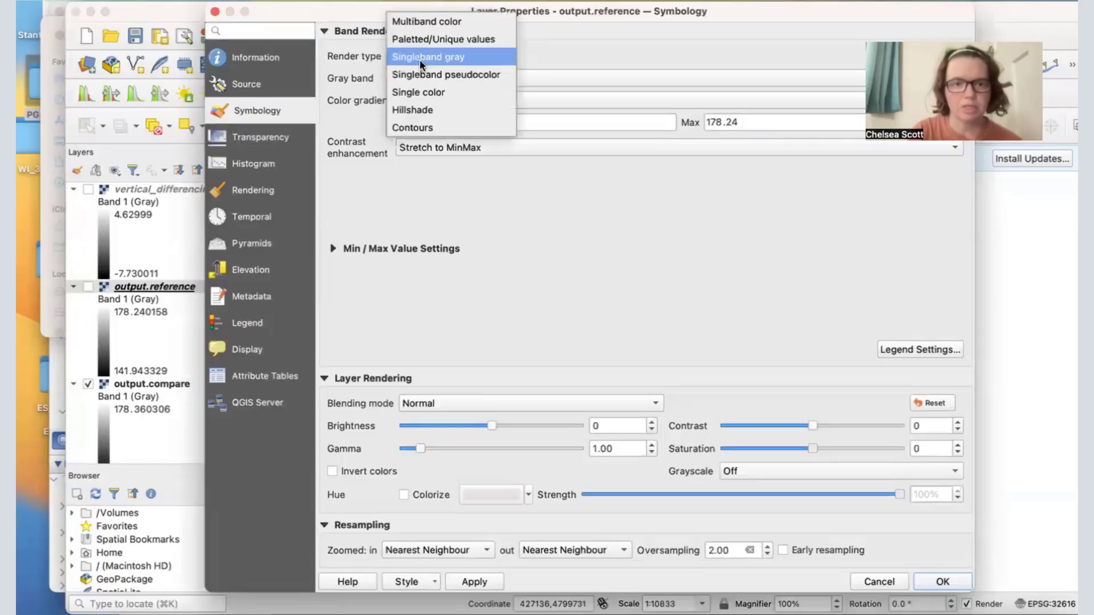
pyautogui.click(424, 109)
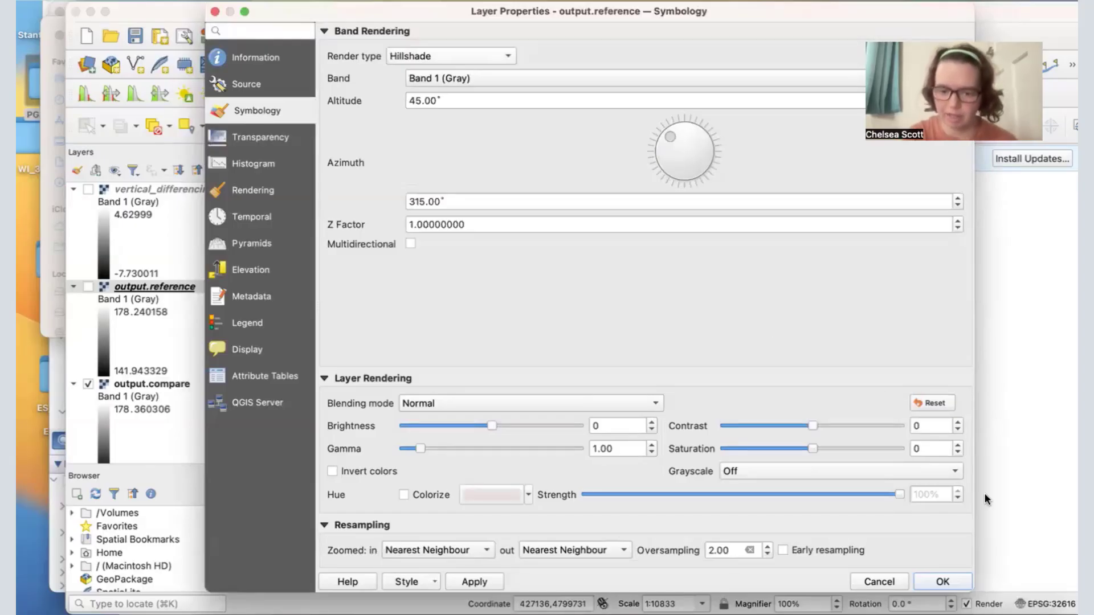
pyautogui.click(942, 582)
# - Show the output.reference layer, hide output.compare, and look closely at the bluff in the reference hillshade
pyautogui.click(88, 287)
pyautogui.click(88, 299)
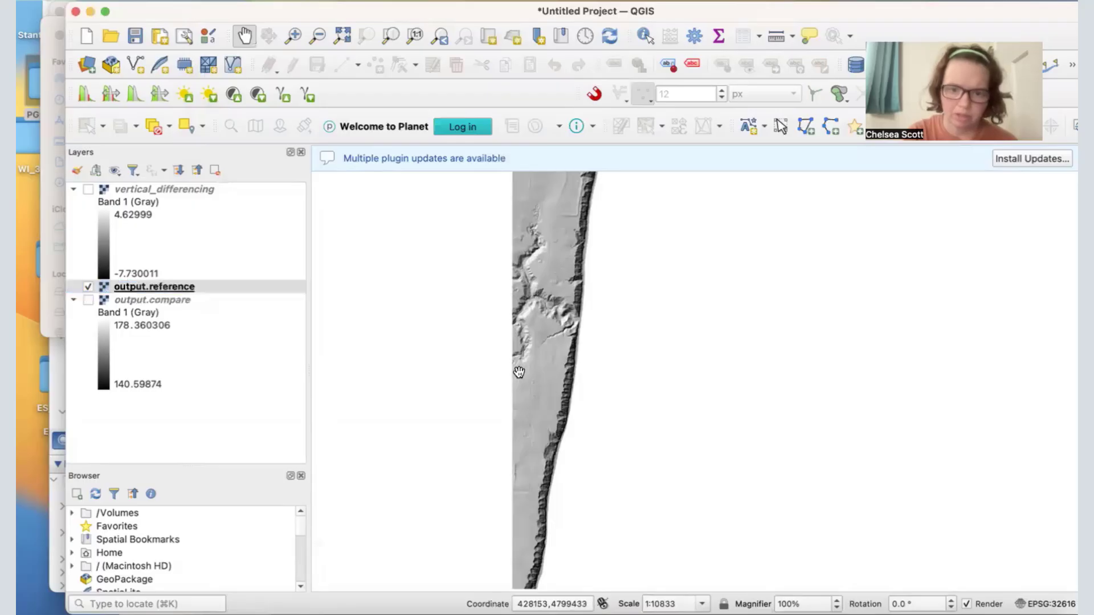
pyautogui.scroll(3, 576, 409)
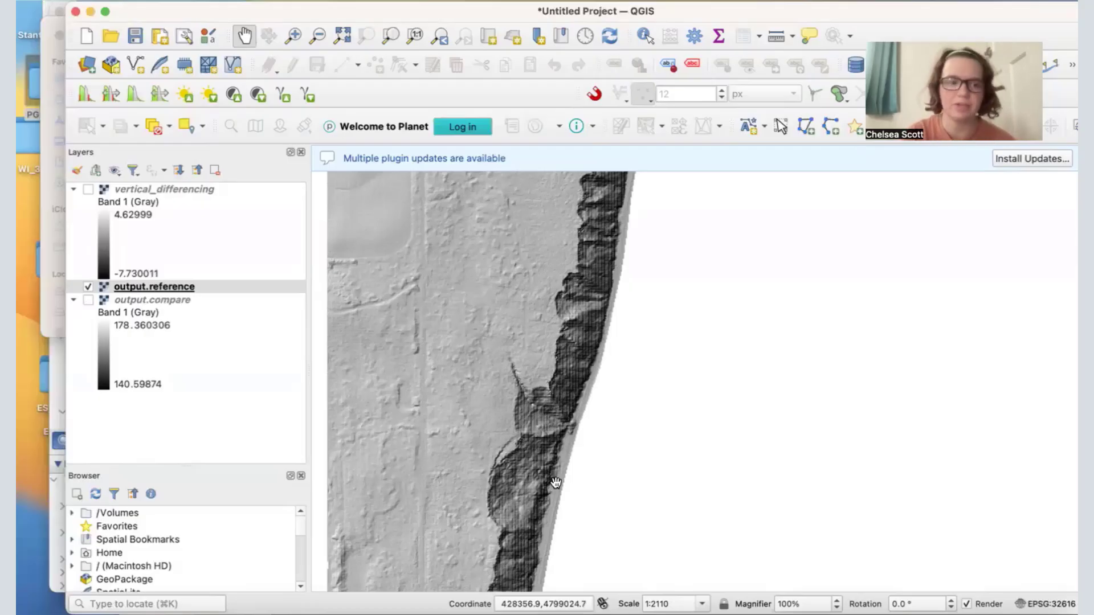
# - Hide output.reference and generate a hillshade raster from output.compare with azimuth 315, altitude 45 and a temporary output file
pyautogui.click(88, 287)
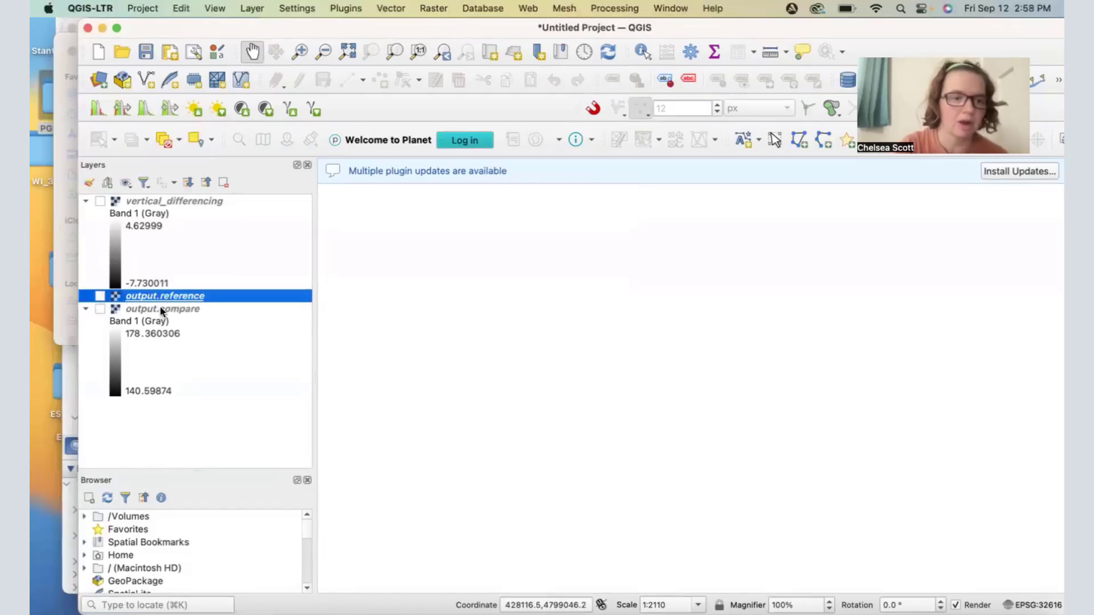
pyautogui.click(160, 309)
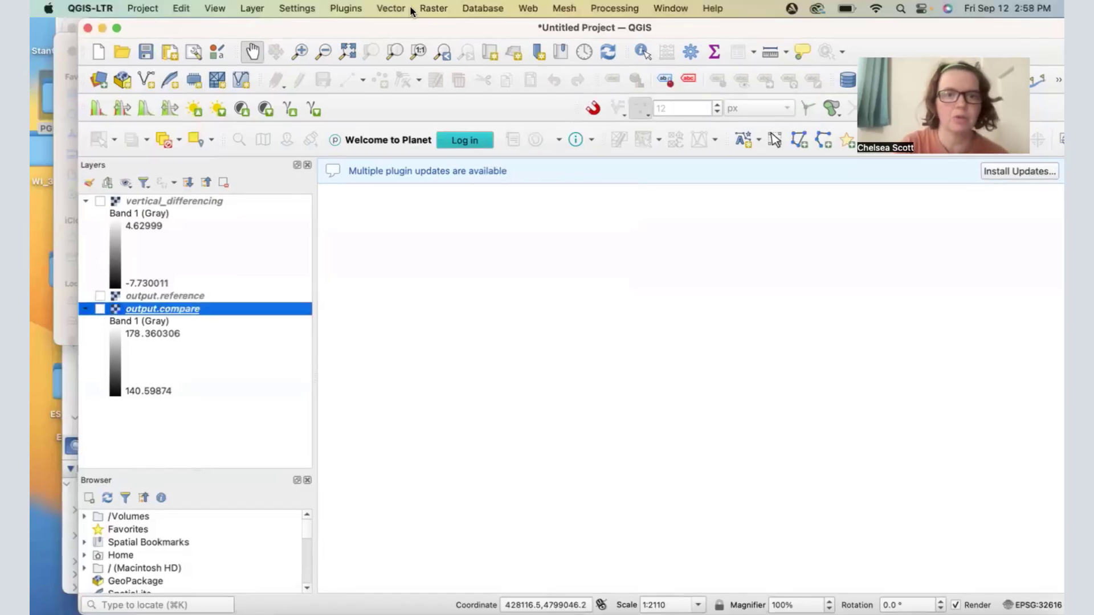
pyautogui.click(439, 7)
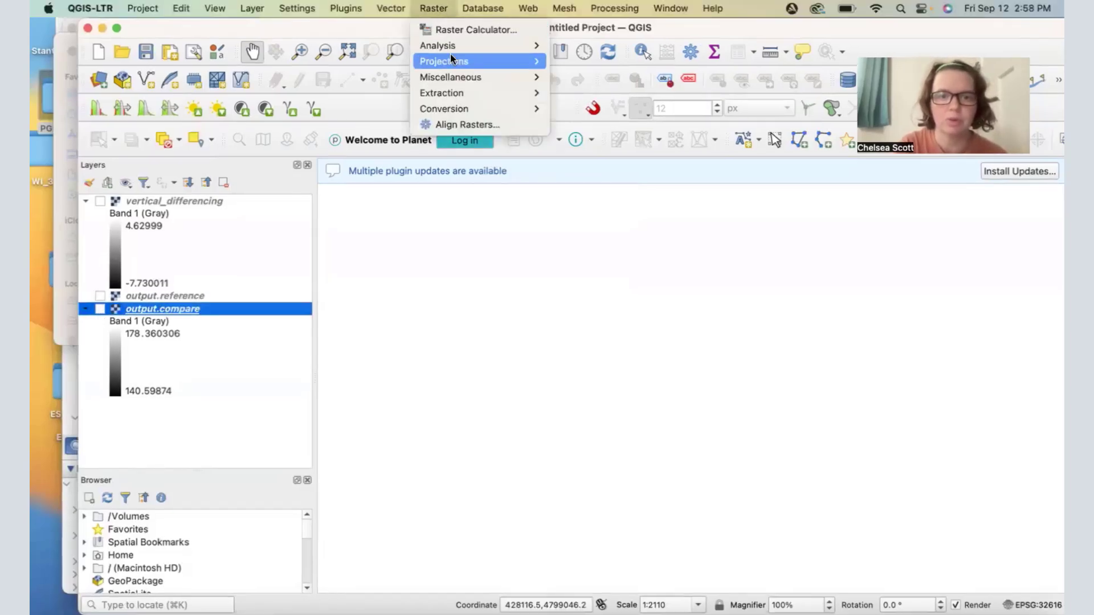
pyautogui.moveTo(452, 50)
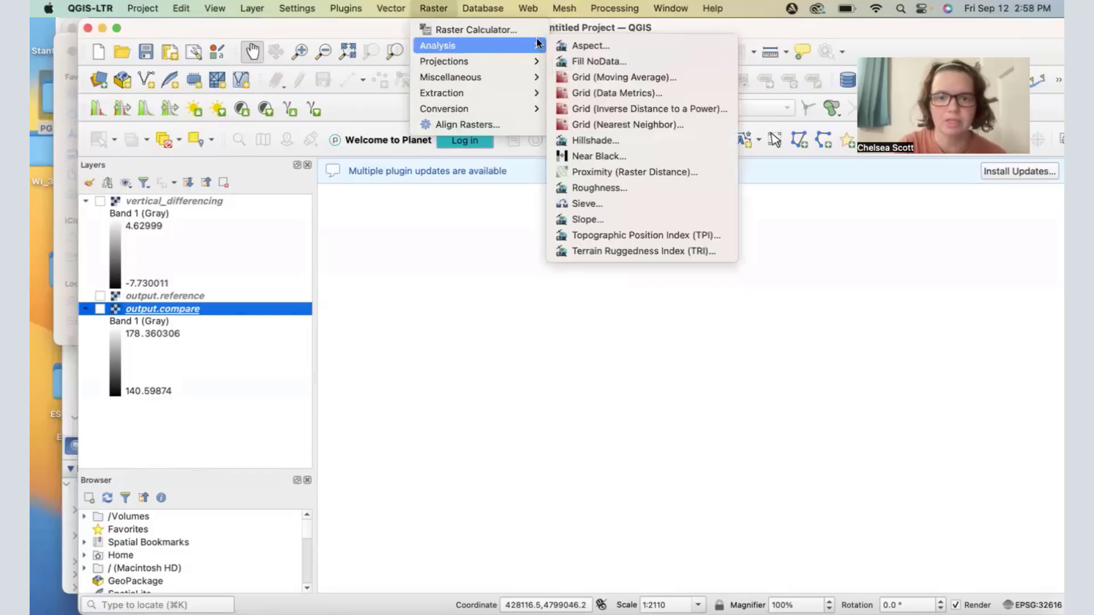
pyautogui.click(586, 141)
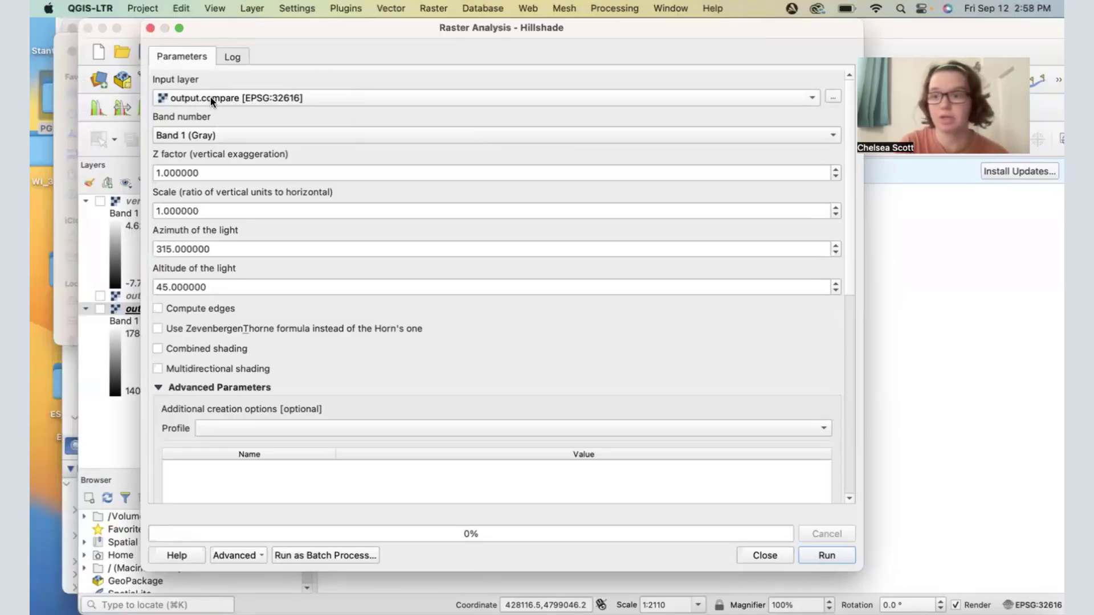
pyautogui.scroll(-5, 564, 347)
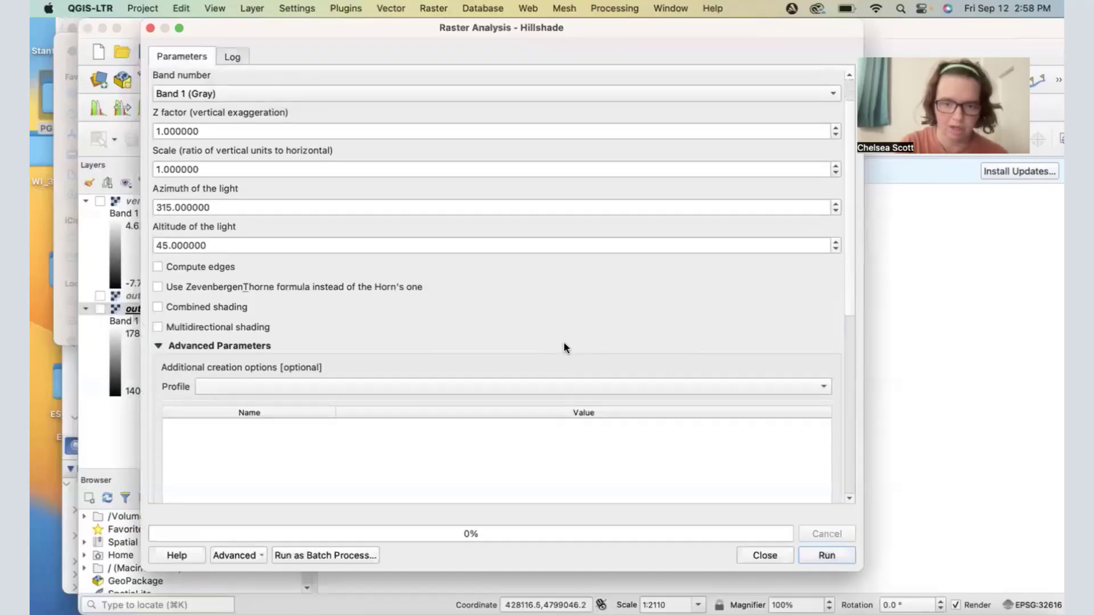
pyautogui.scroll(-2, 564, 347)
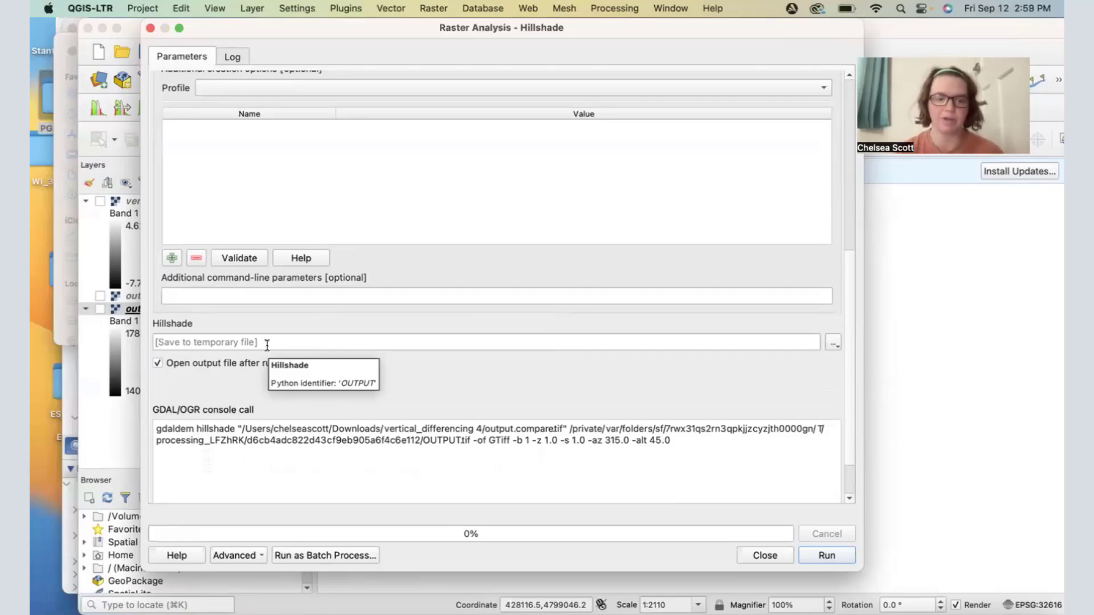
pyautogui.click(825, 555)
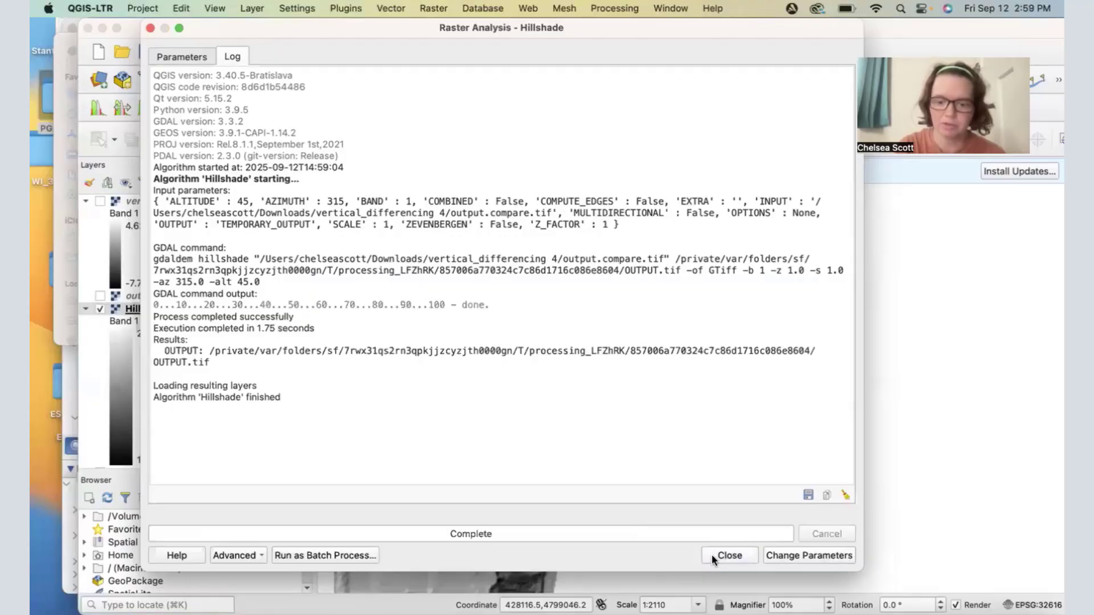
pyautogui.click(714, 556)
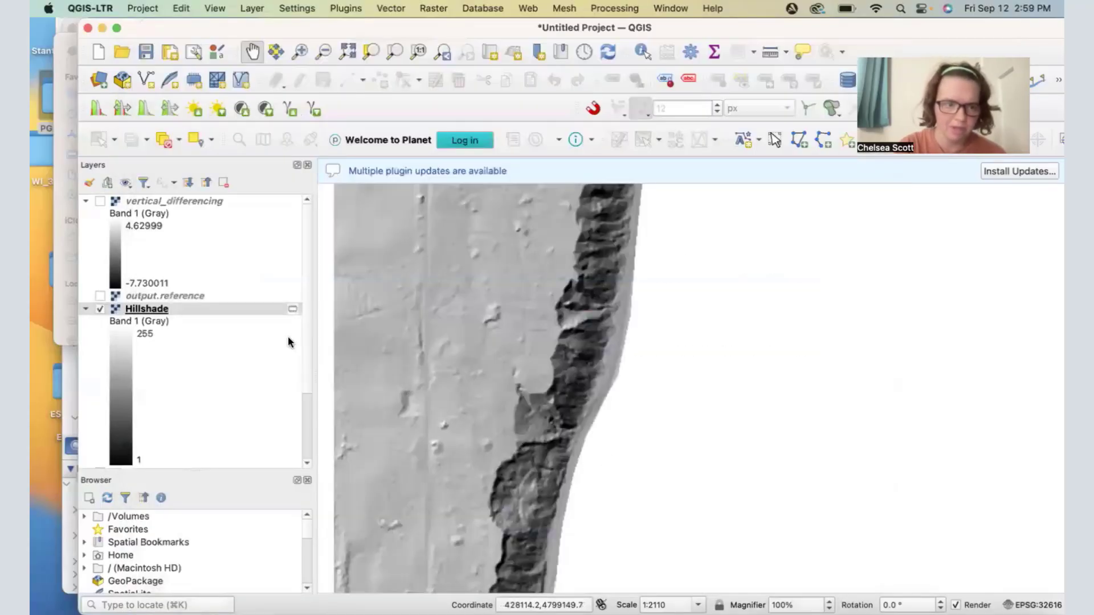
# - Inspect the bluff in the output.compare hillshade, hide that hillshade, and show vertical_differencing along the same stretch of shoreline
pyautogui.moveTo(481, 384); pyautogui.dragTo(464, 286)
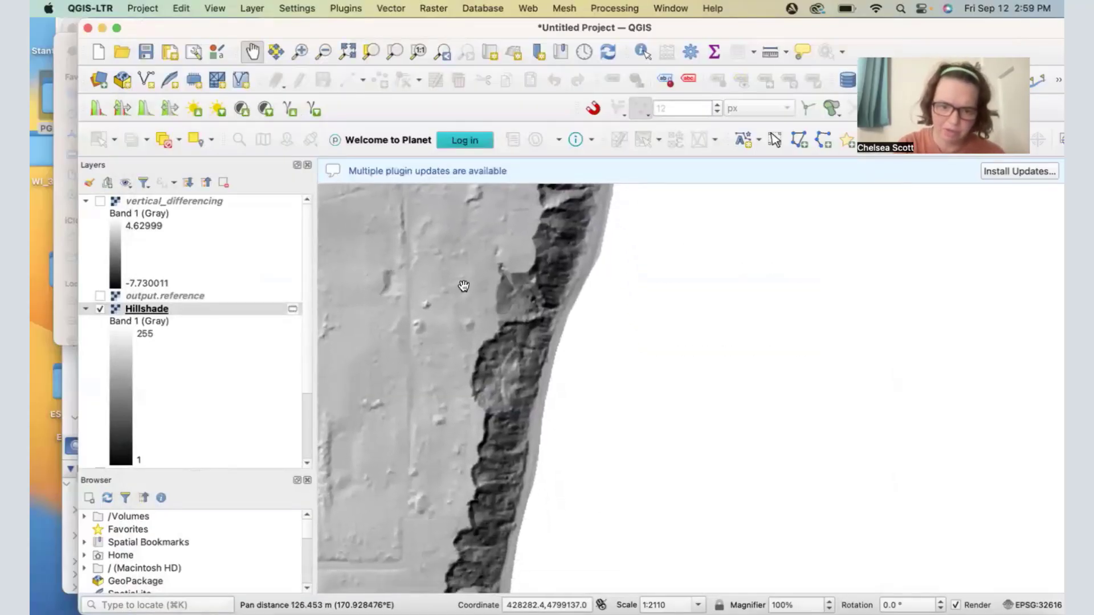
pyautogui.moveTo(444, 480); pyautogui.dragTo(478, 496)
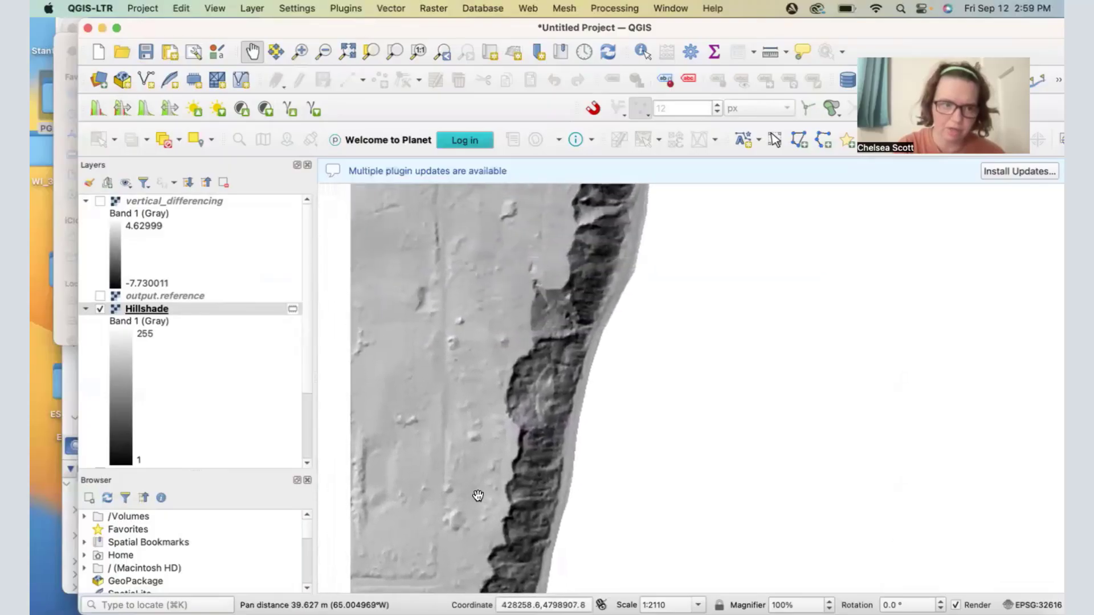
pyautogui.moveTo(501, 275); pyautogui.dragTo(464, 306)
pyautogui.click(100, 309)
pyautogui.click(100, 202)
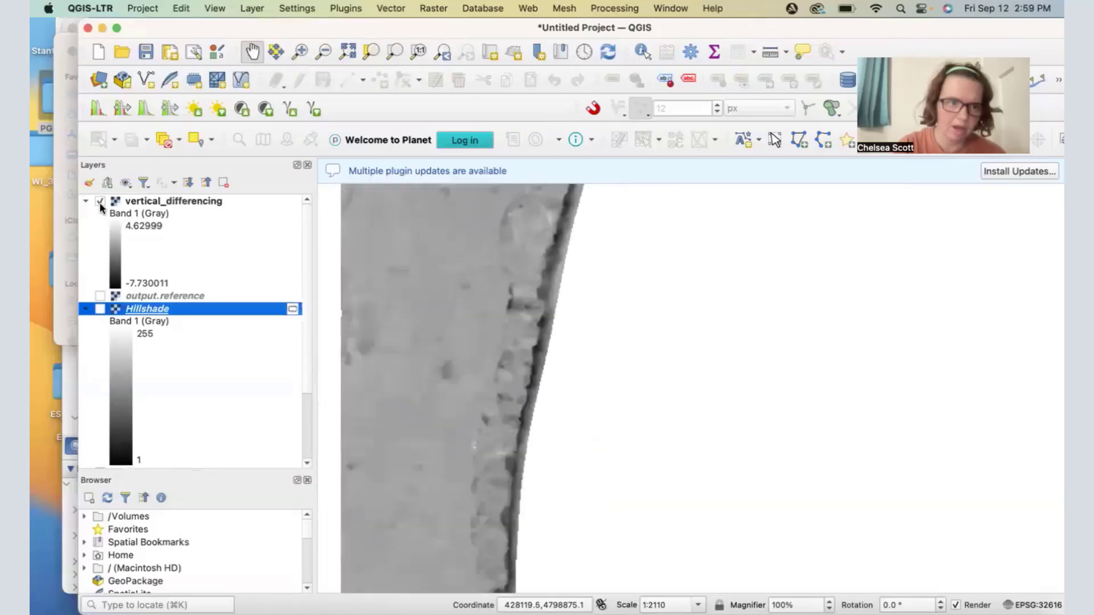
pyautogui.click(412, 357)
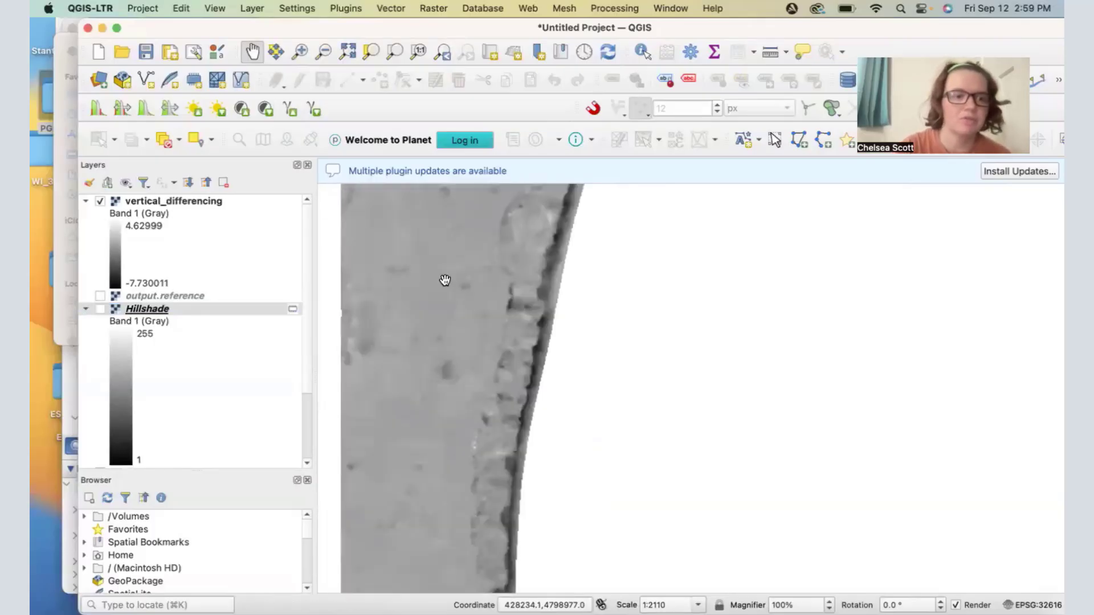
pyautogui.moveTo(493, 246); pyautogui.dragTo(403, 254)
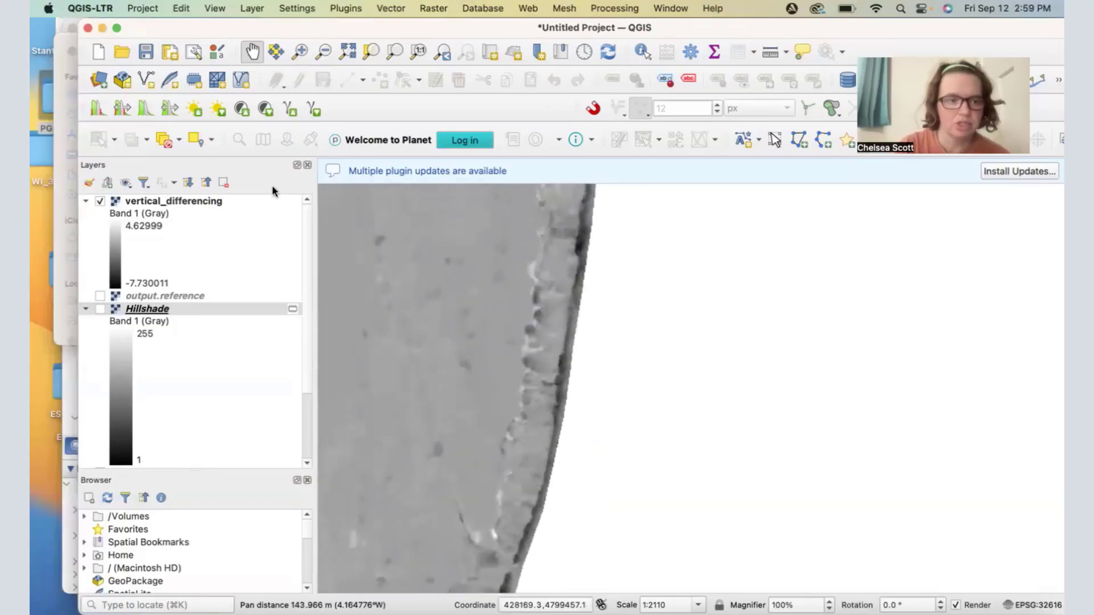
# - Change the vertical_differencing layer's render type to Singleband pseudocolor
pyautogui.doubleClick(193, 201)
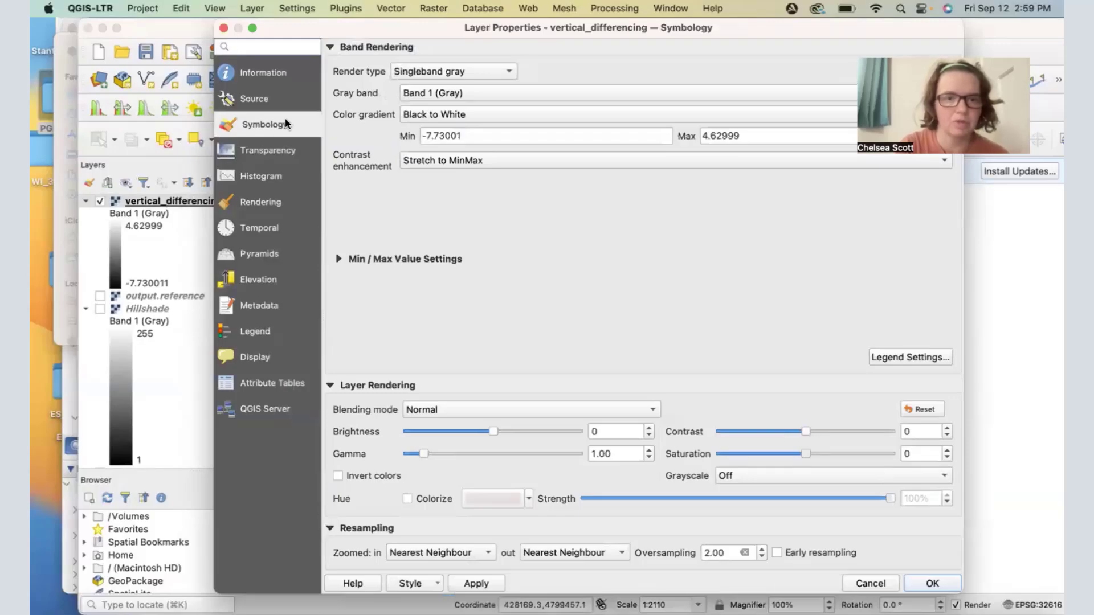
pyautogui.click(424, 72)
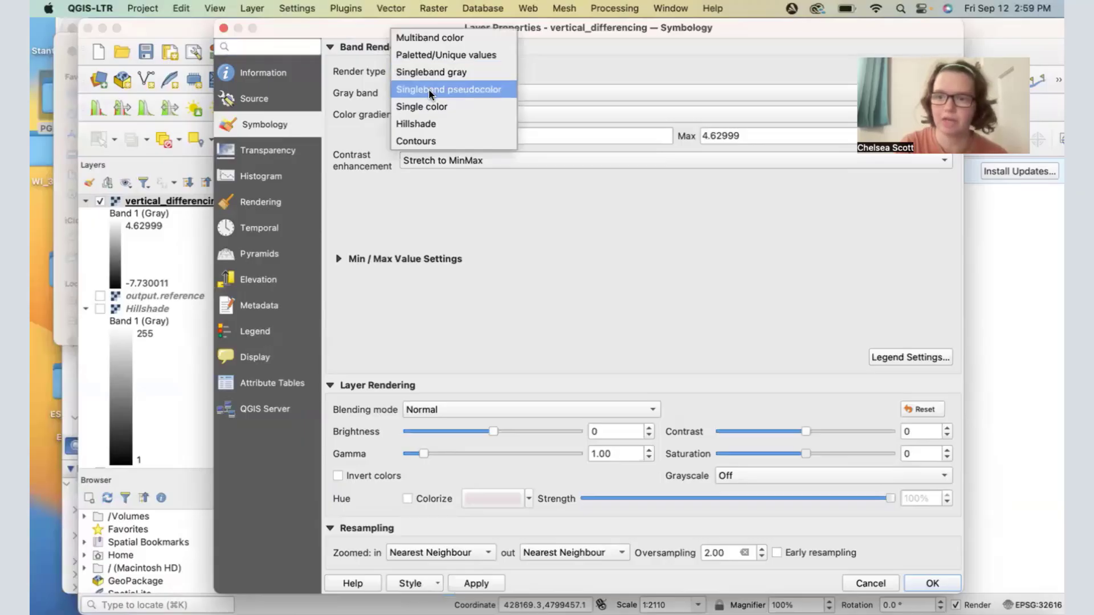
pyautogui.click(429, 89)
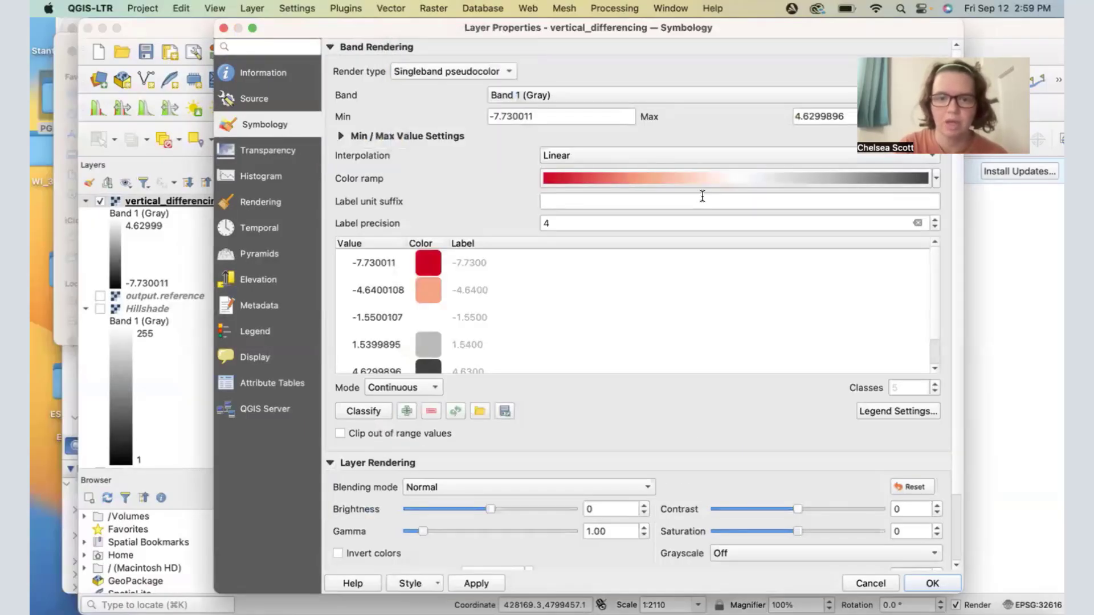
pyautogui.moveTo(796, 22); pyautogui.dragTo(673, 26)
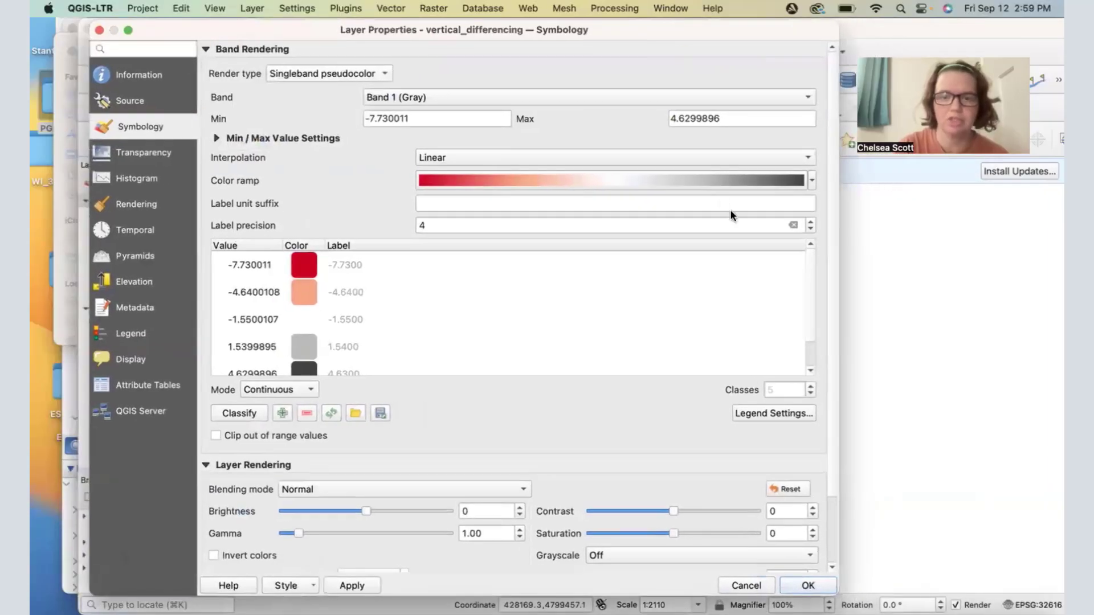
# - Edit the pseudocolor ramp so the gray 75% stop becomes a lighter blue and the end color becomes blue #4040d9
pyautogui.click(810, 183)
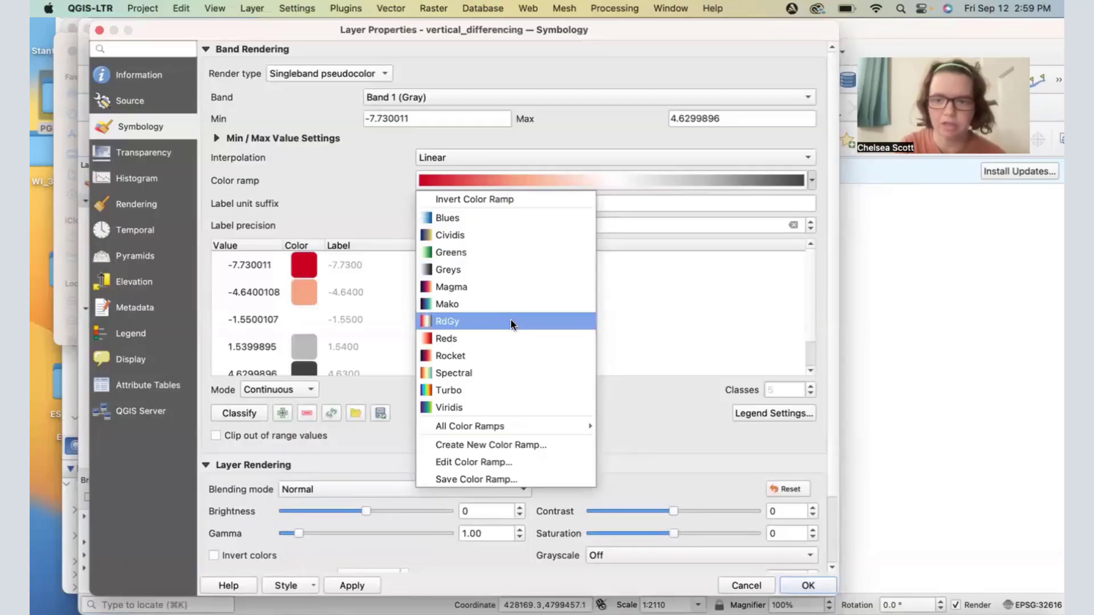
pyautogui.click(622, 184)
pyautogui.click(795, 182)
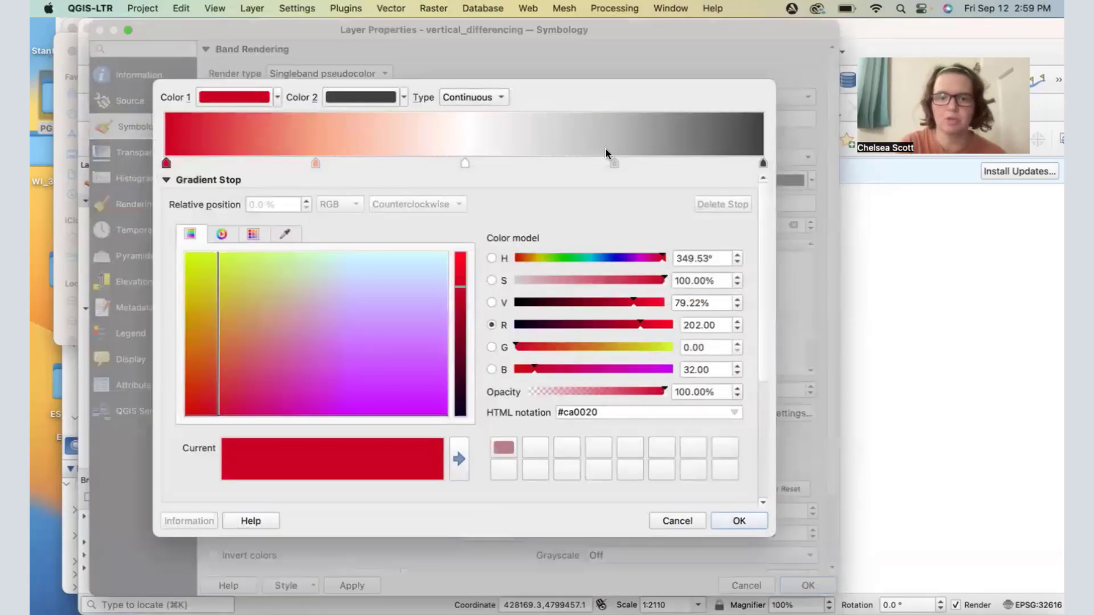
pyautogui.click(614, 163)
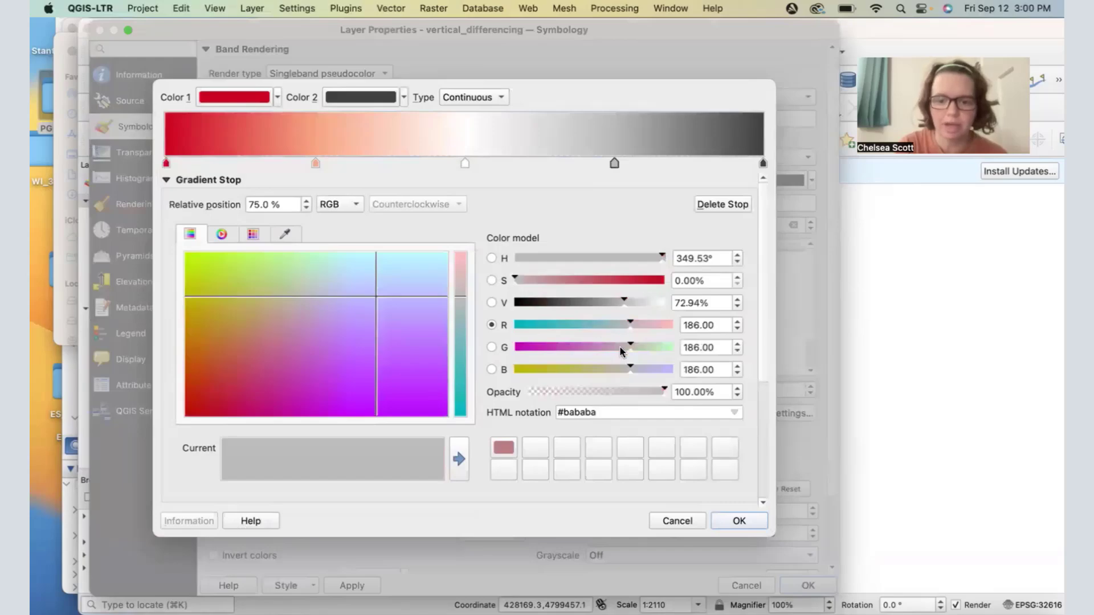
pyautogui.click(651, 370)
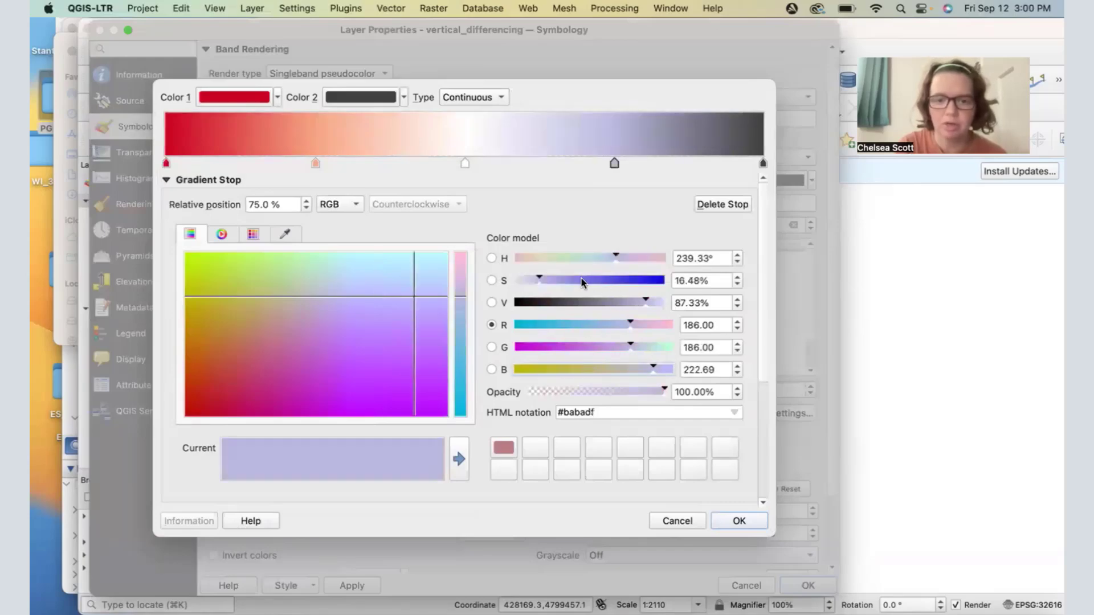
pyautogui.click(763, 164)
pyautogui.click(649, 369)
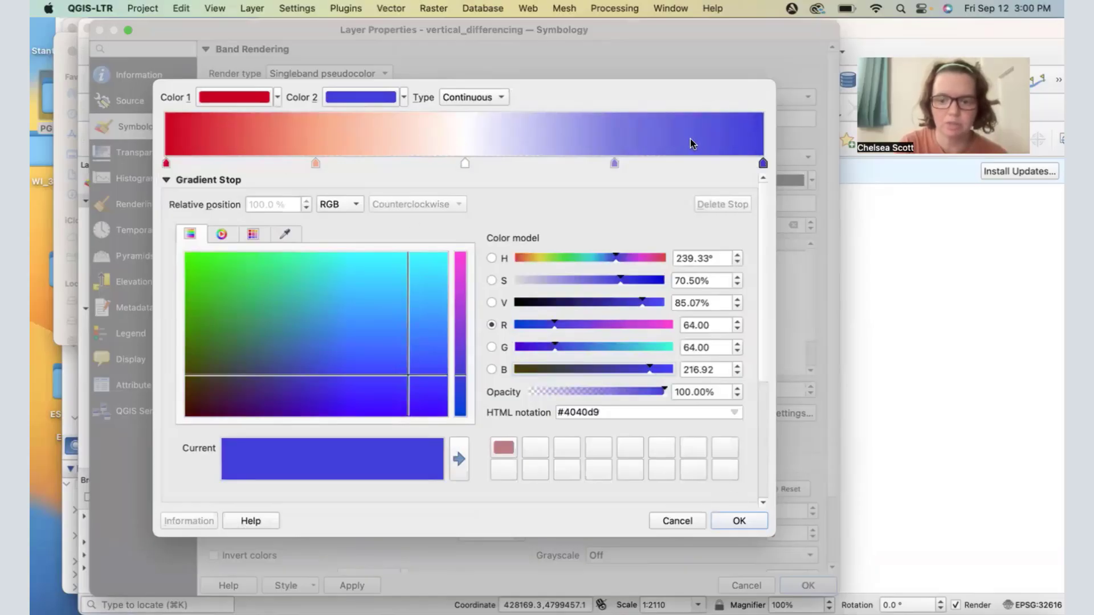
pyautogui.click(744, 519)
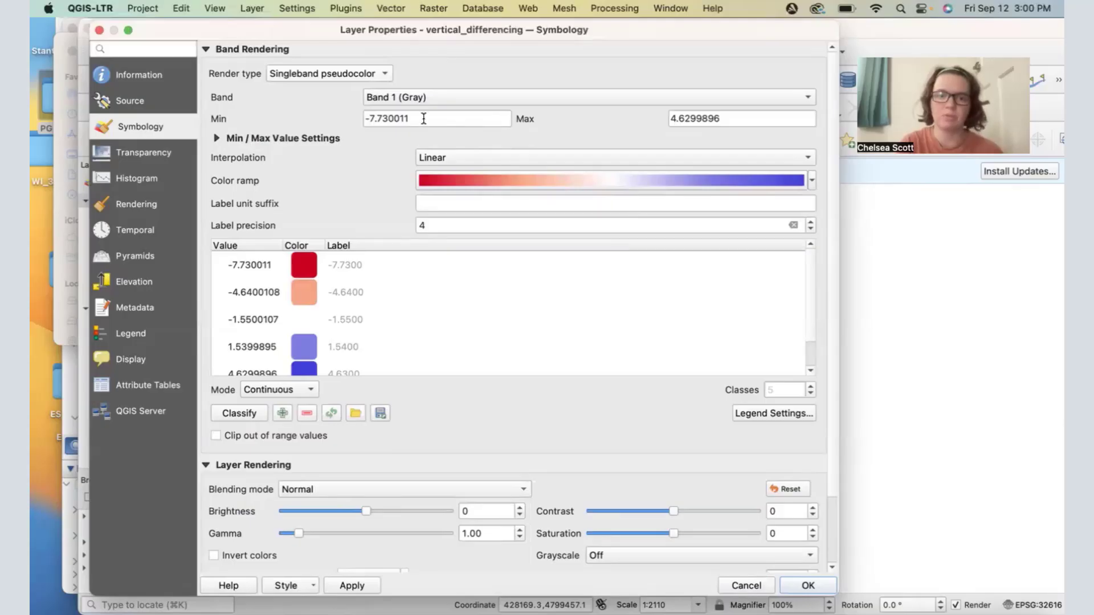
# - Set the color range to a minimum of -5 and a maximum of 5 and apply the styling to vertical_differencing
pyautogui.moveTo(420, 117); pyautogui.dragTo(371, 115)
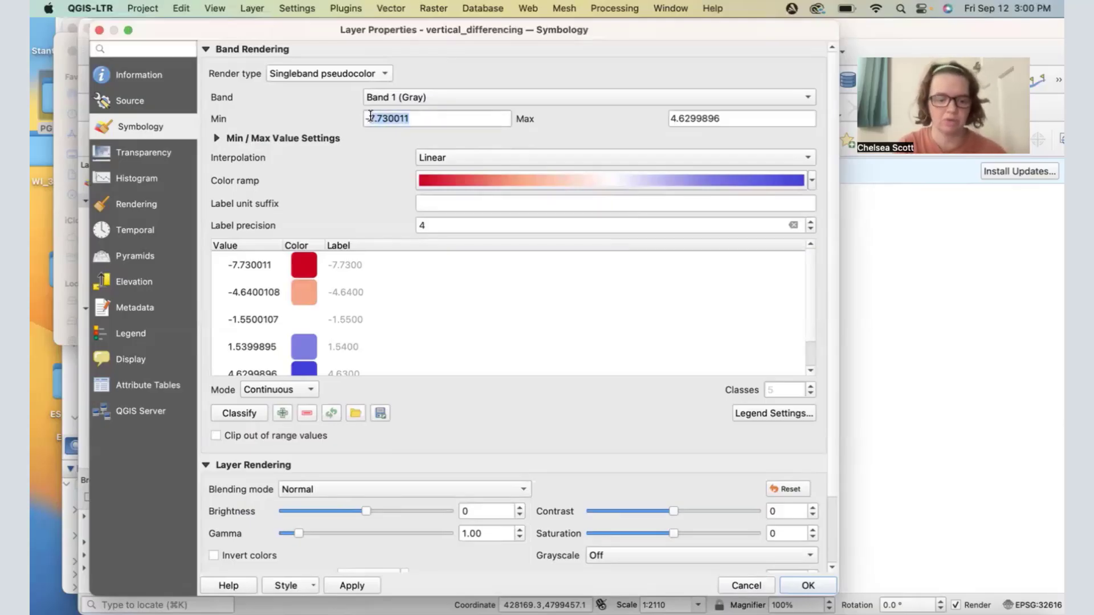
pyautogui.write('5')
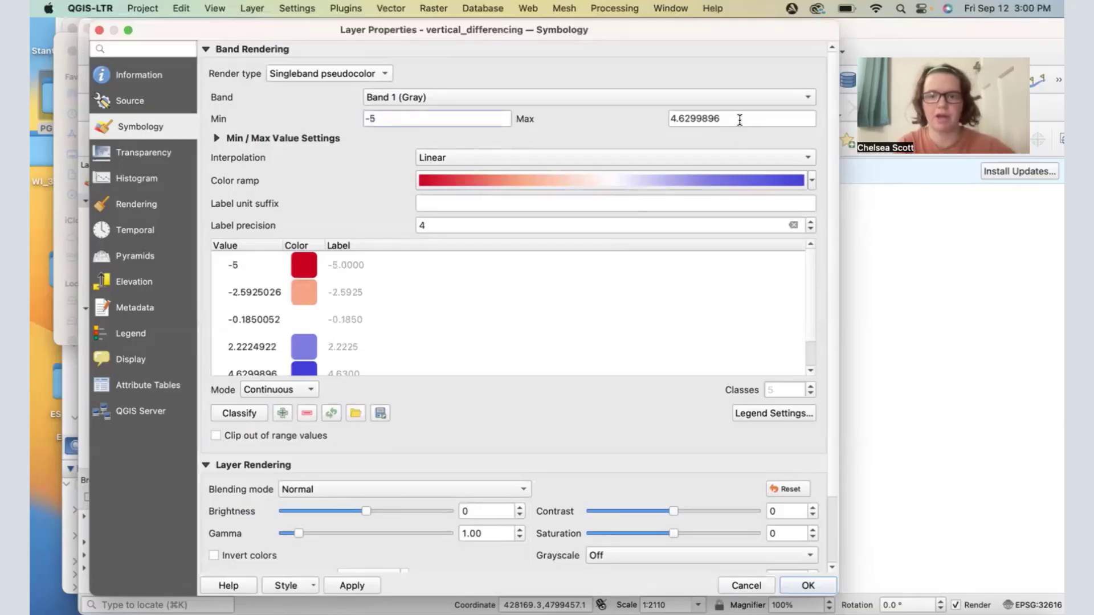
pyautogui.moveTo(741, 118); pyautogui.dragTo(651, 118)
pyautogui.write('5')
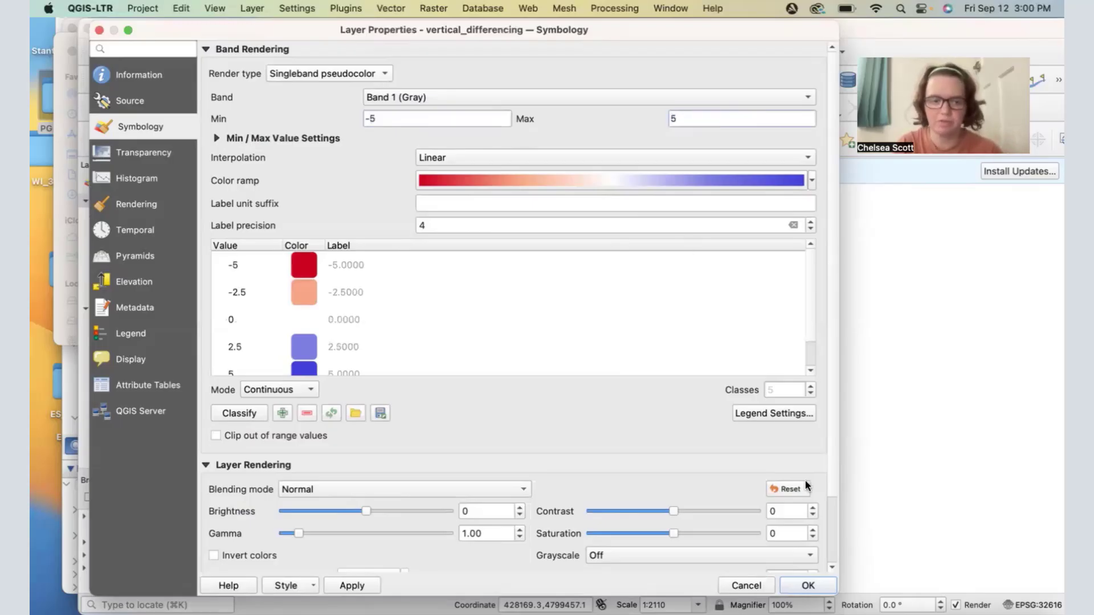
pyautogui.click(825, 587)
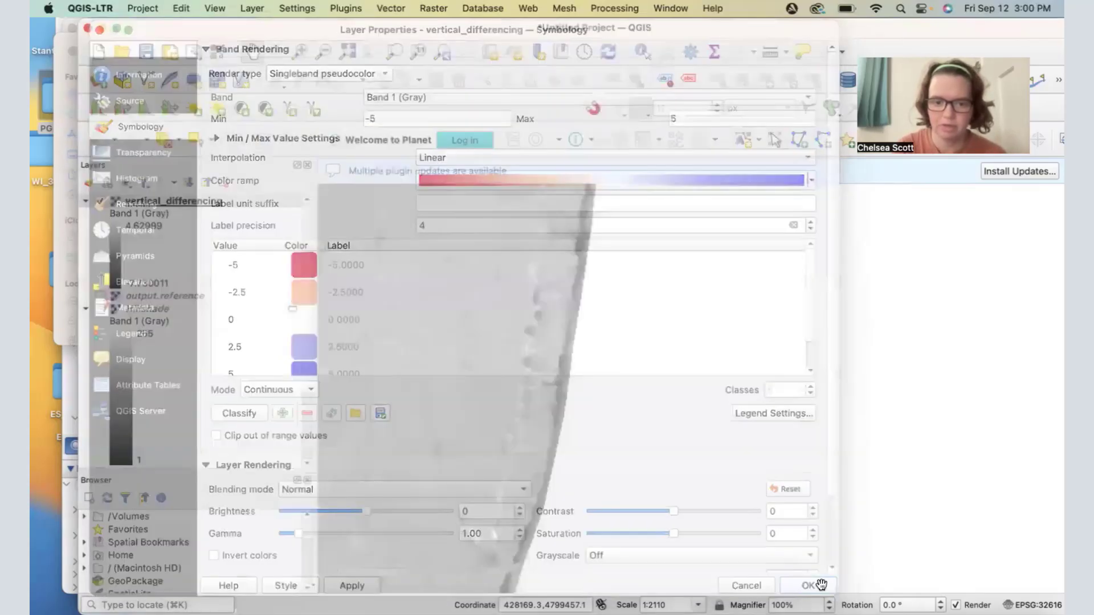
# - Examine the red and blue elevation changes along the bluff down to the southern end of vertical_differencing
pyautogui.moveTo(570, 427)
pyautogui.mouseDown()
pyautogui.moveTo(566, 249)
pyautogui.moveTo(523, 420)
pyautogui.moveTo(514, 349)
pyautogui.moveTo(549, 232)
pyautogui.mouseUp()
pyautogui.moveTo(504, 484); pyautogui.dragTo(523, 238)
pyautogui.moveTo(510, 410); pyautogui.dragTo(515, 239)
pyautogui.moveTo(498, 479); pyautogui.dragTo(496, 378)
pyautogui.moveTo(490, 444); pyautogui.dragTo(484, 376)
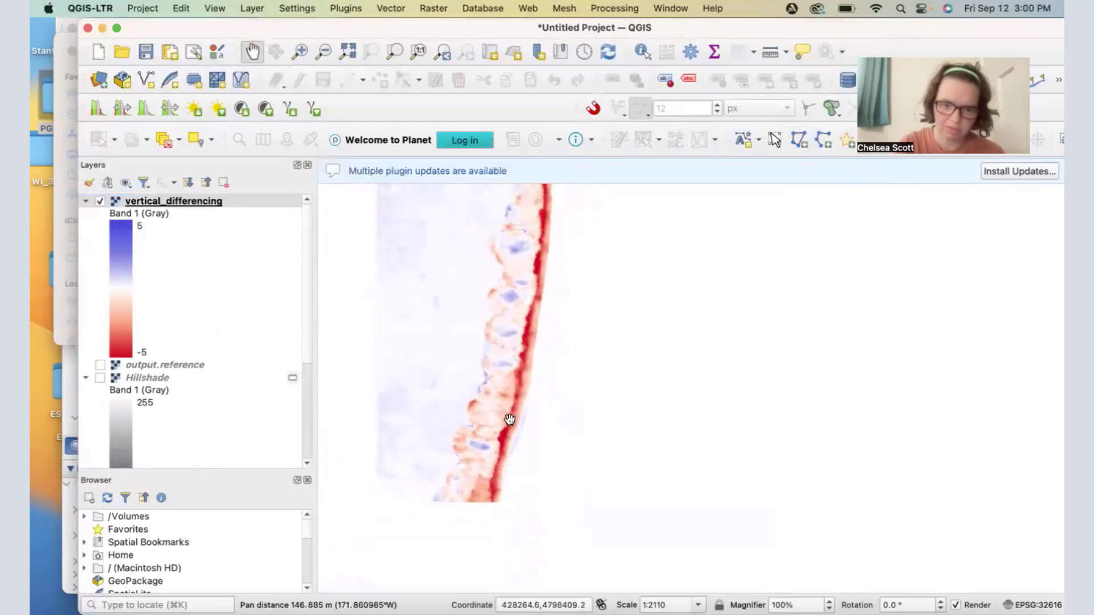
pyautogui.moveTo(478, 542); pyautogui.dragTo(475, 431)
pyautogui.scroll(3, 484, 457)
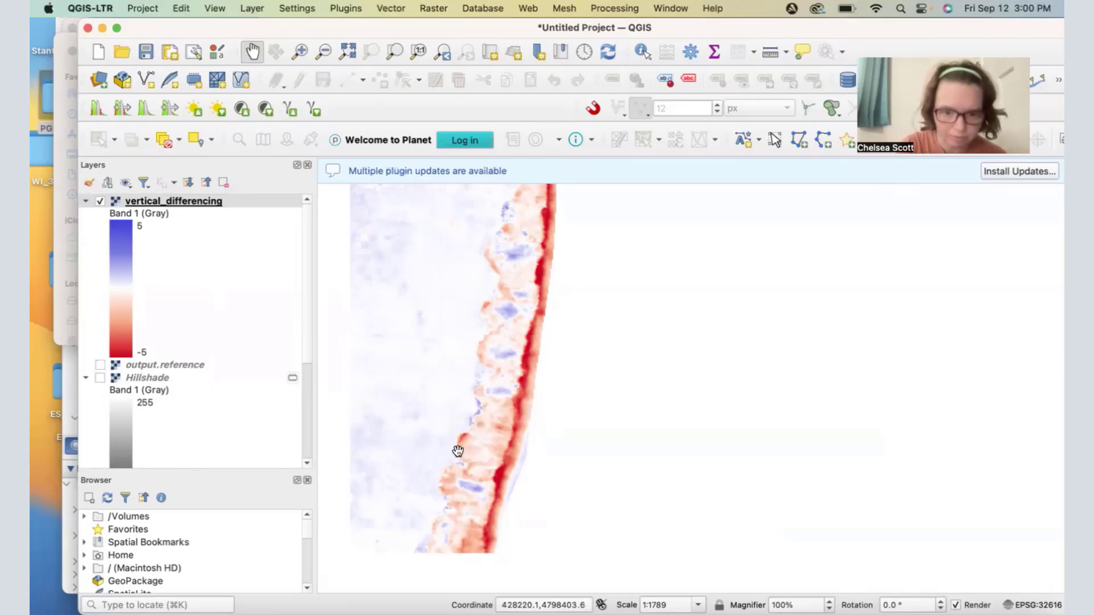
pyautogui.scroll(2, 454, 448)
pyautogui.scroll(2, 454, 447)
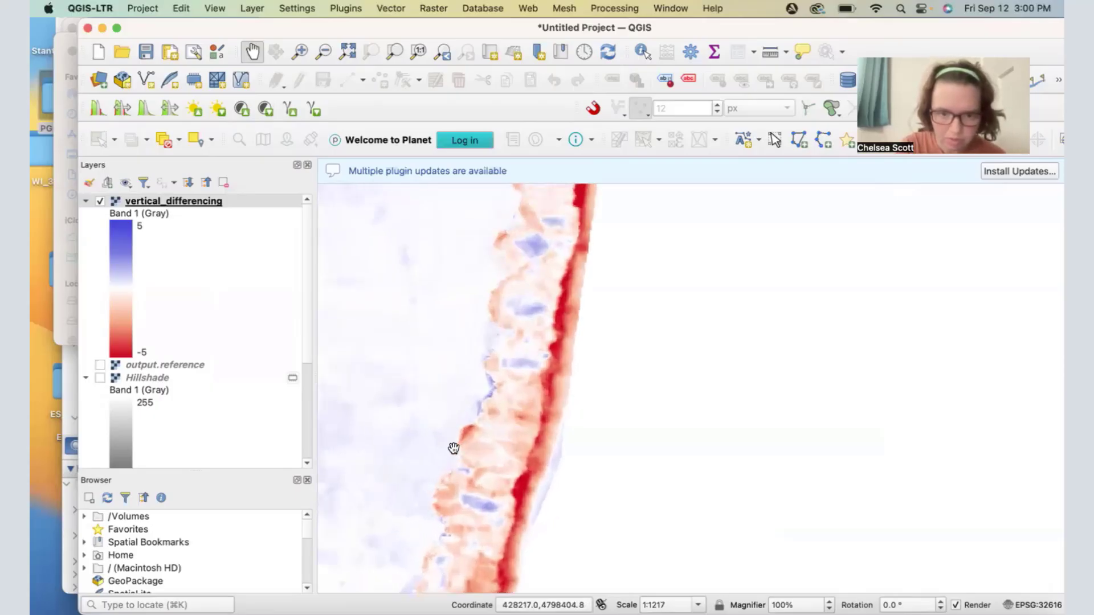
# - Hide vertical_differencing and check the symbology settings of the output.reference layer
pyautogui.click(100, 201)
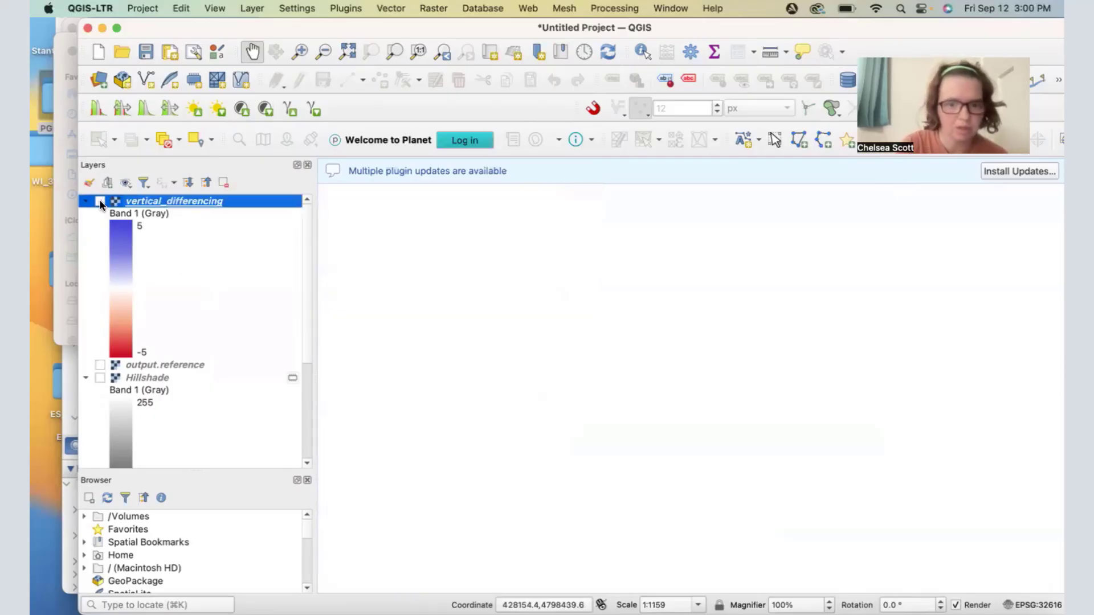
pyautogui.click(100, 364)
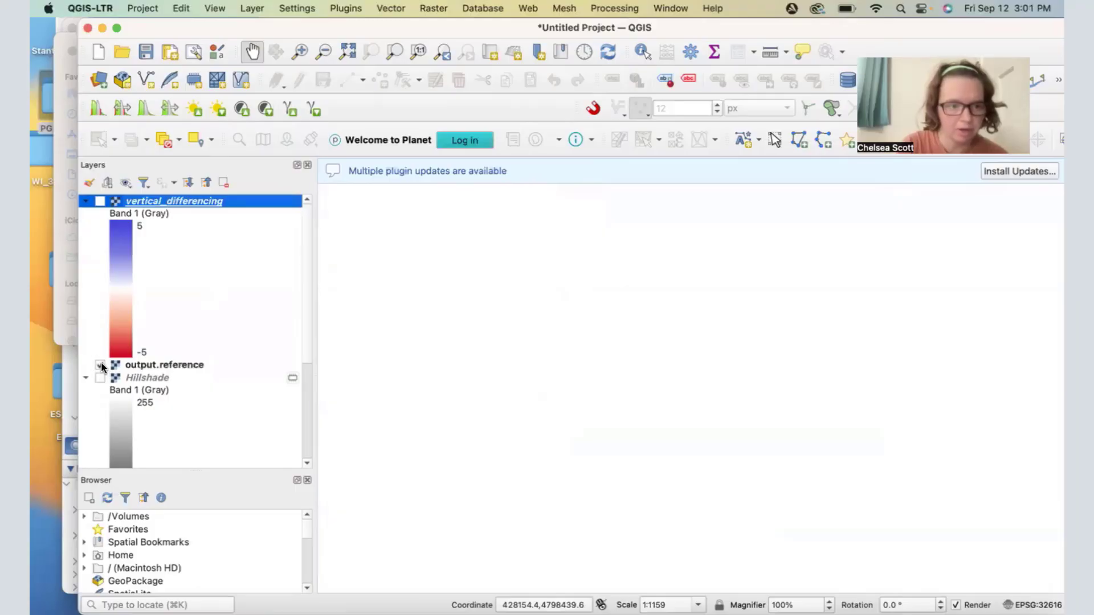
pyautogui.click(101, 364)
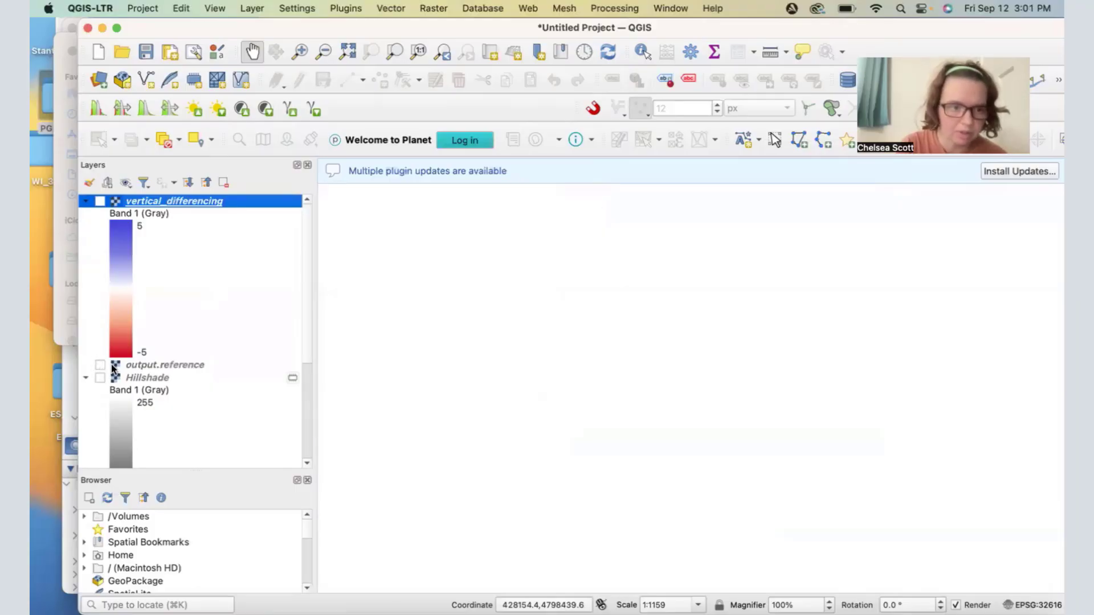
pyautogui.click(164, 365)
pyautogui.doubleClick(164, 365)
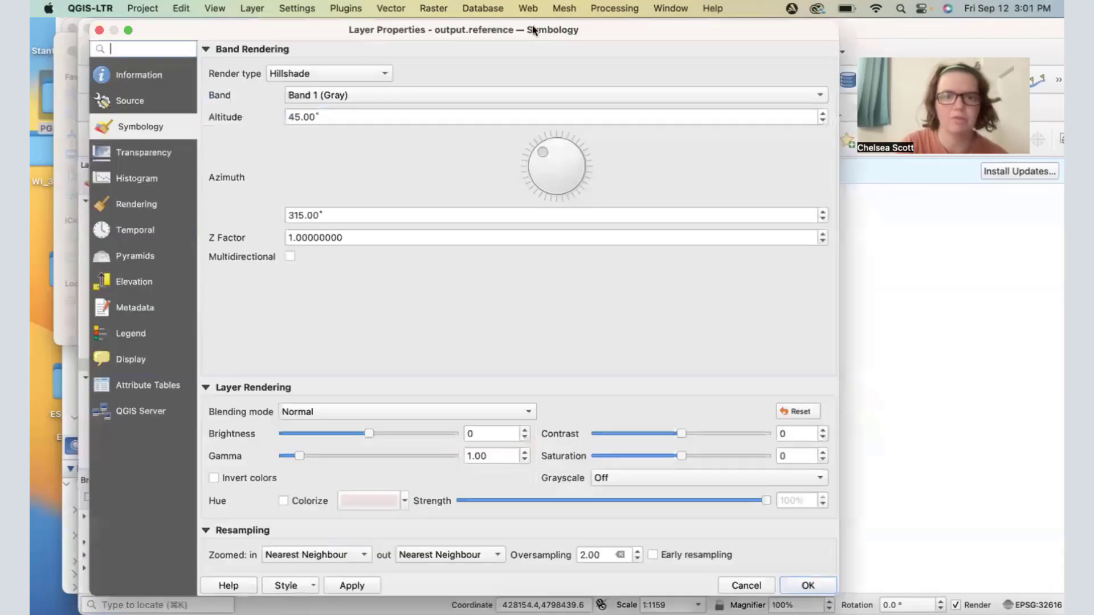
pyautogui.click(98, 29)
# - Generate a hillshade raster from output.reference with azimuth 315, altitude 45 and a temporary output file
pyautogui.click(434, 8)
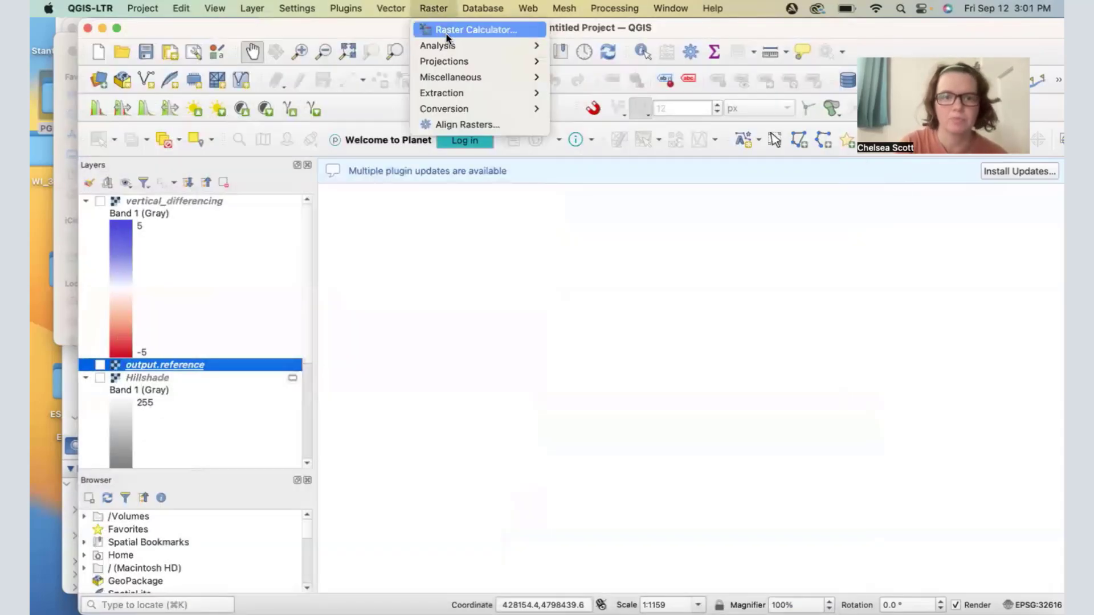
pyautogui.moveTo(441, 45)
pyautogui.click(597, 141)
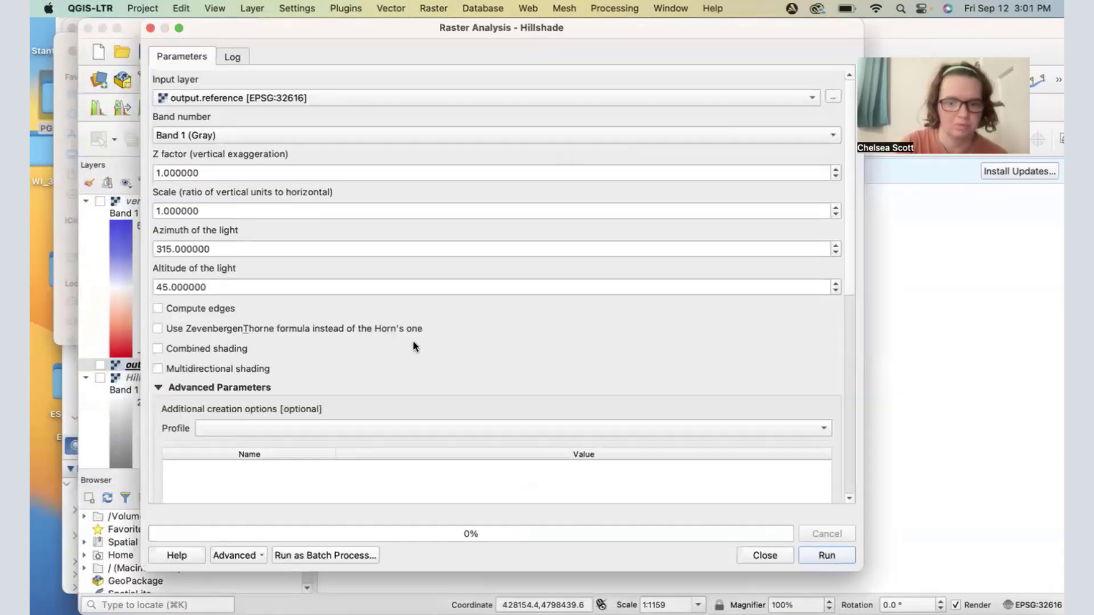
pyautogui.click(812, 549)
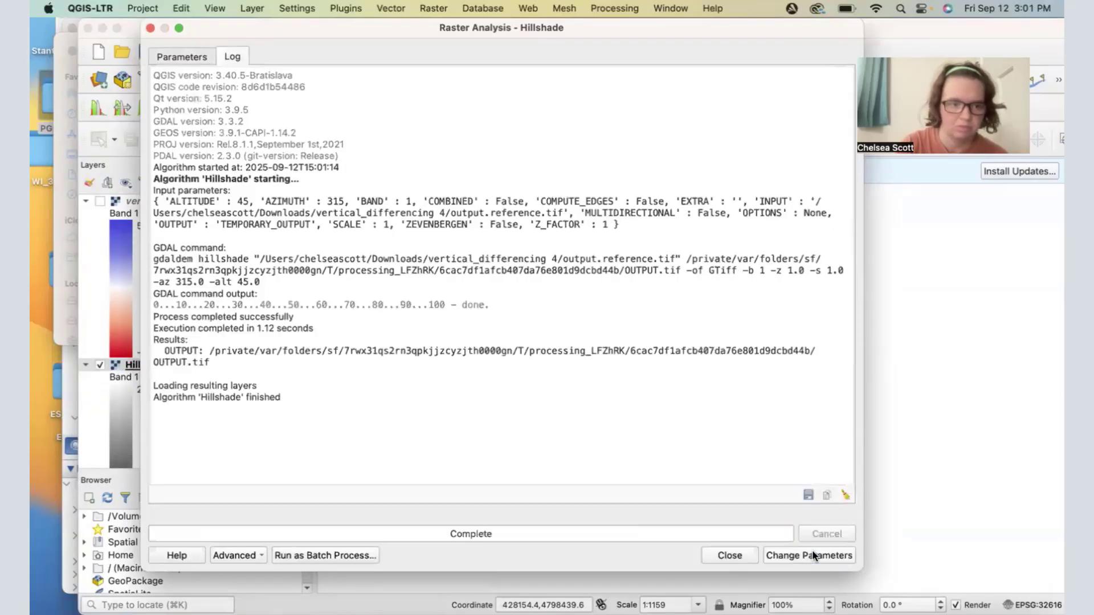
pyautogui.click(734, 552)
# - Arrange the two Hillshade layers next to each other above output.reference and collapse both of their legends
pyautogui.click(88, 363)
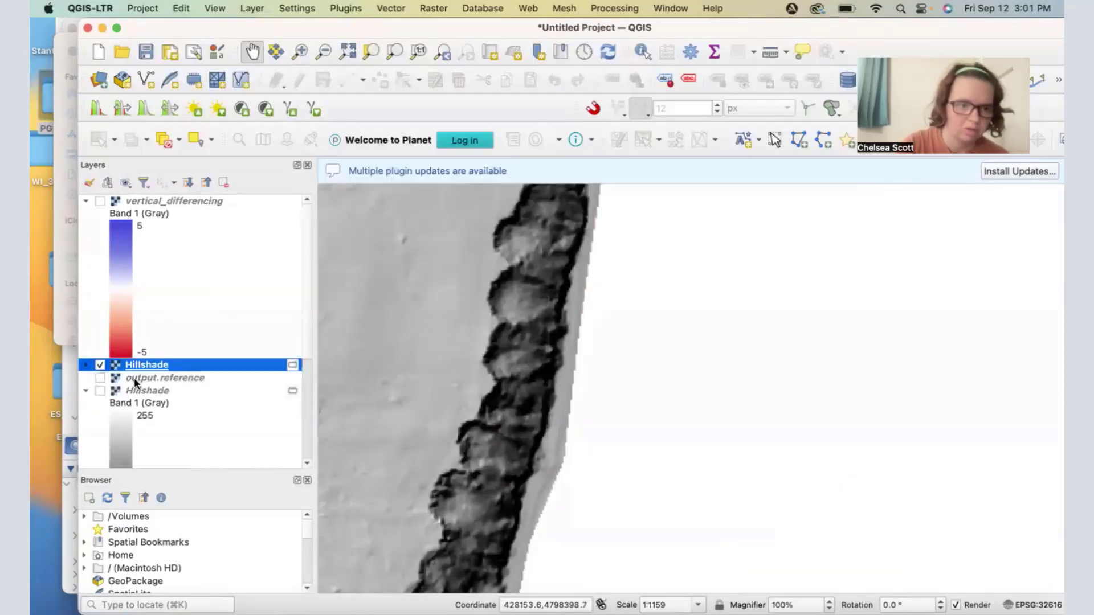
pyautogui.moveTo(135, 390); pyautogui.dragTo(143, 370)
pyautogui.scroll(-3, 143, 369)
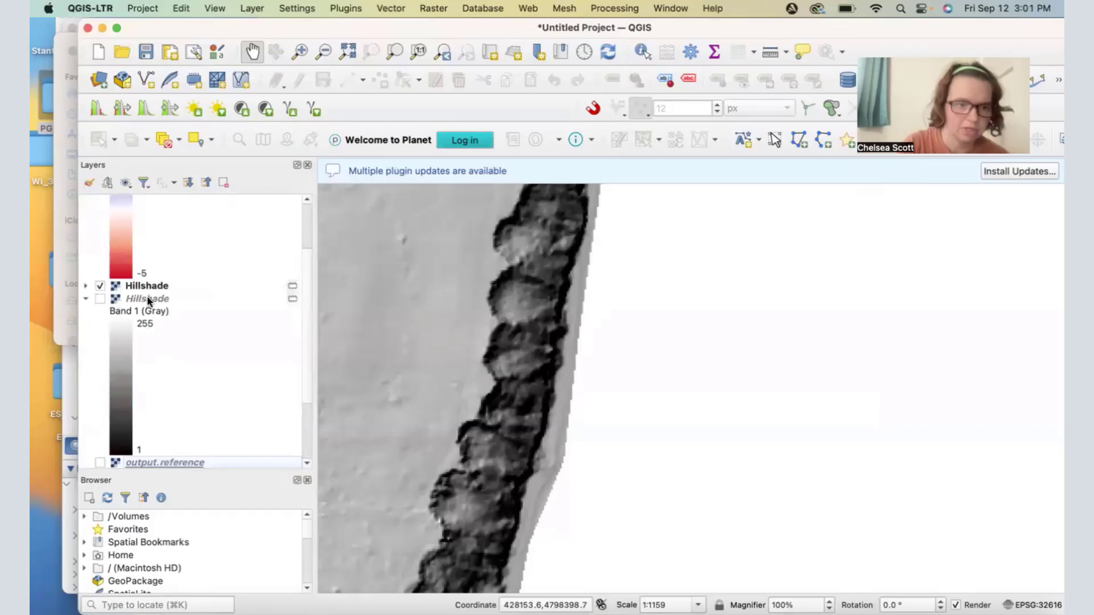
pyautogui.click(85, 298)
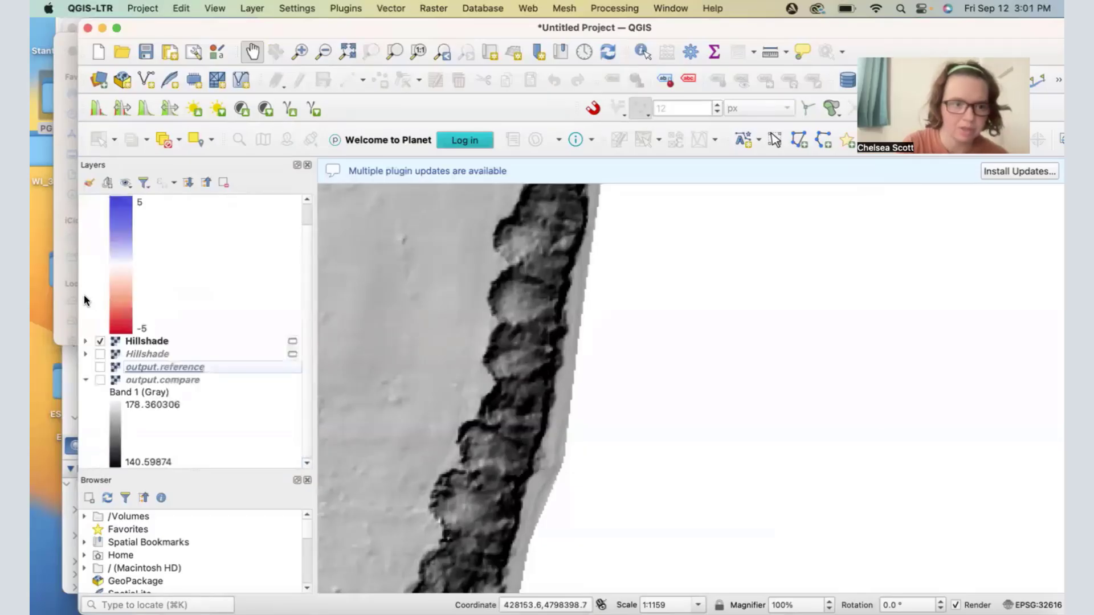
# - Rename the visible Hillshade layer, generated from output.reference, as Hill ref
pyautogui.rightClick(161, 345)
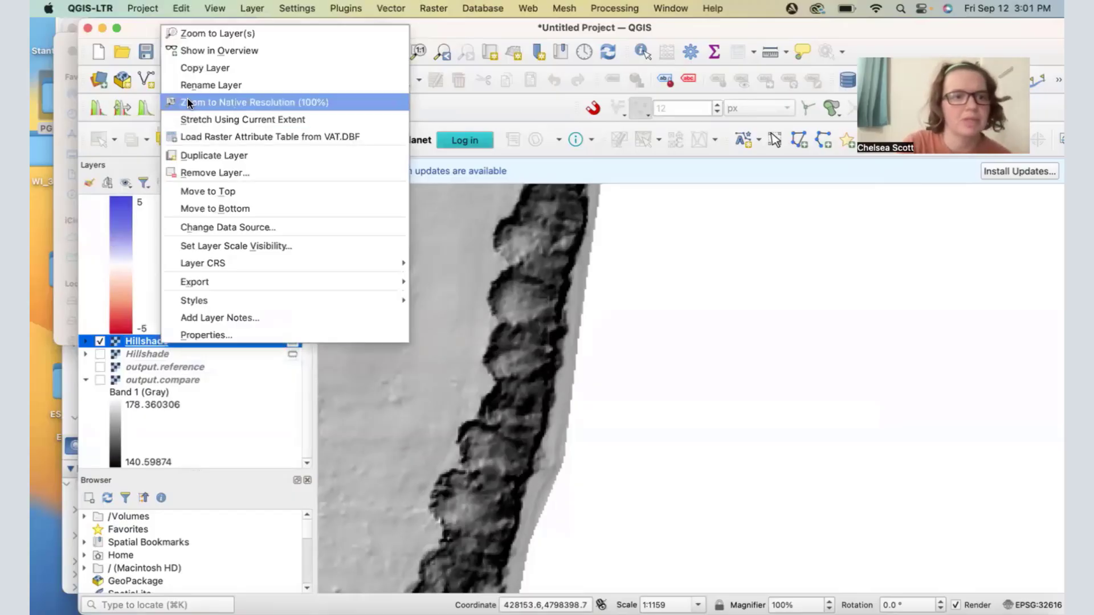
pyautogui.press('Escape')
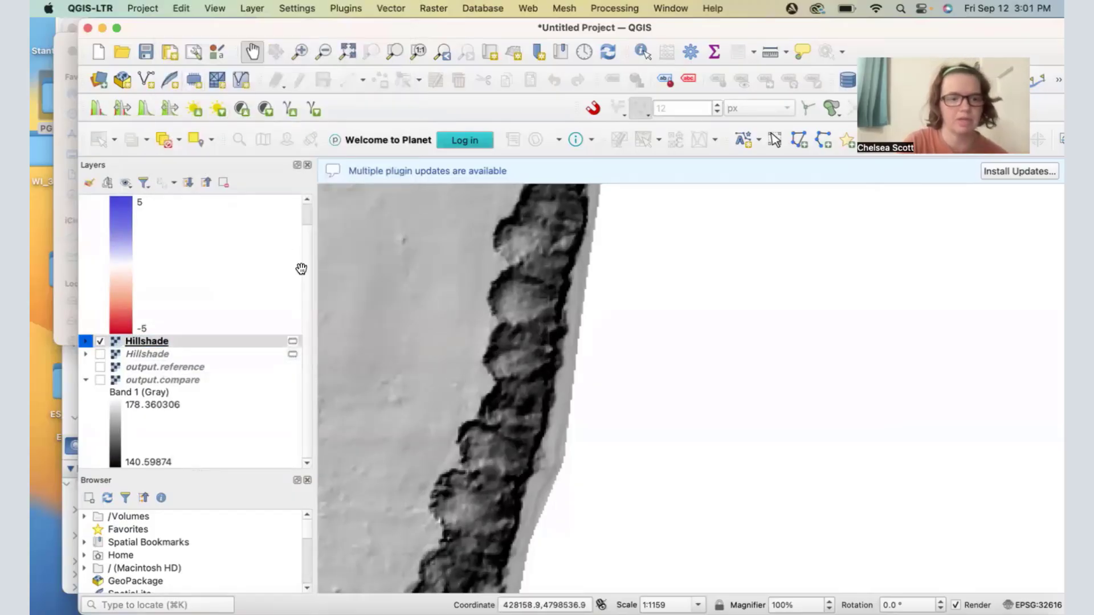
pyautogui.rightClick(162, 341)
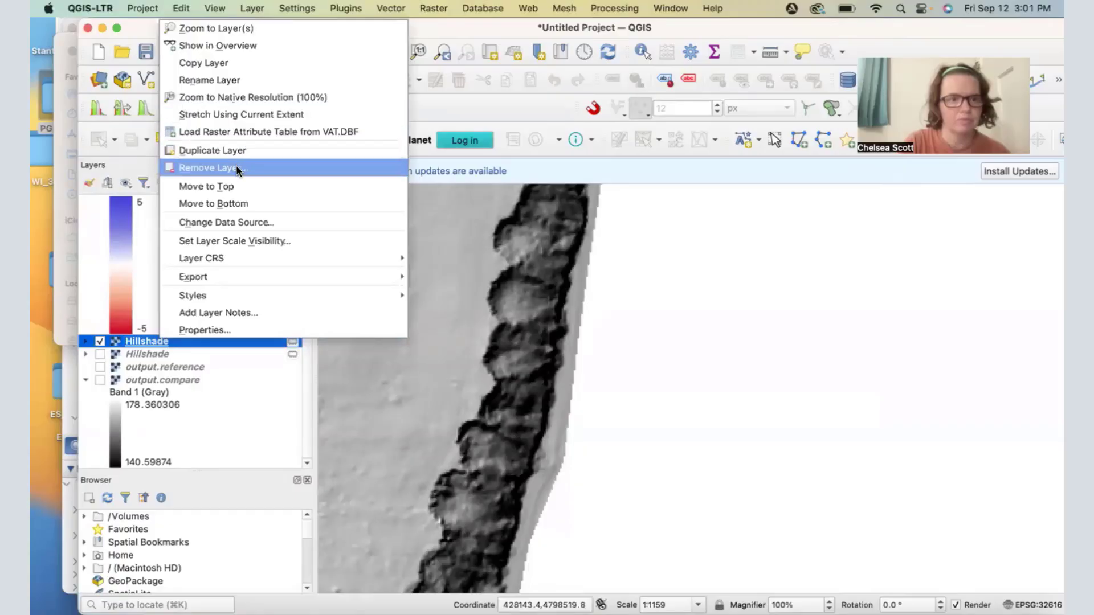
pyautogui.click(230, 81)
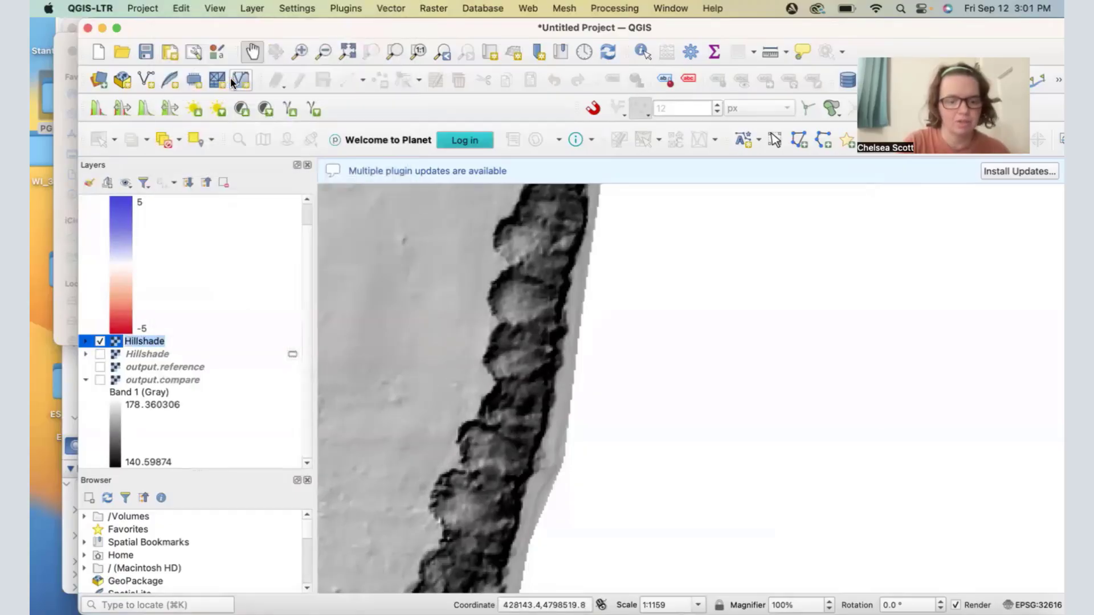
pyautogui.write('Hill ref')
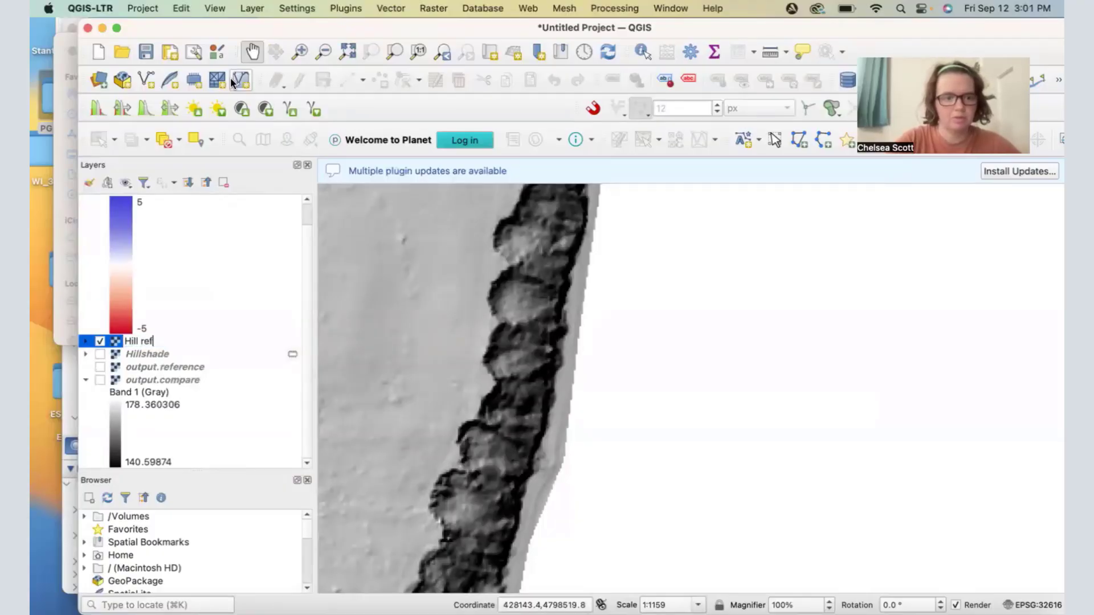
pyautogui.press('Return')
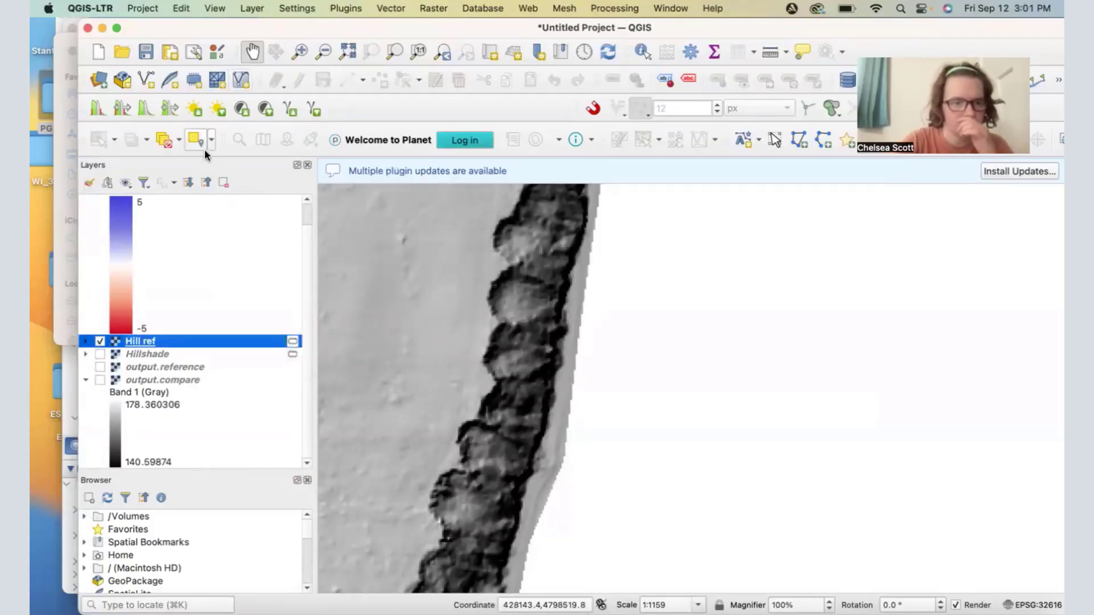
# - Rename the remaining Hillshade layer, directly below Hill ref, as Hill Comp
pyautogui.click(164, 356)
pyautogui.rightClick(164, 355)
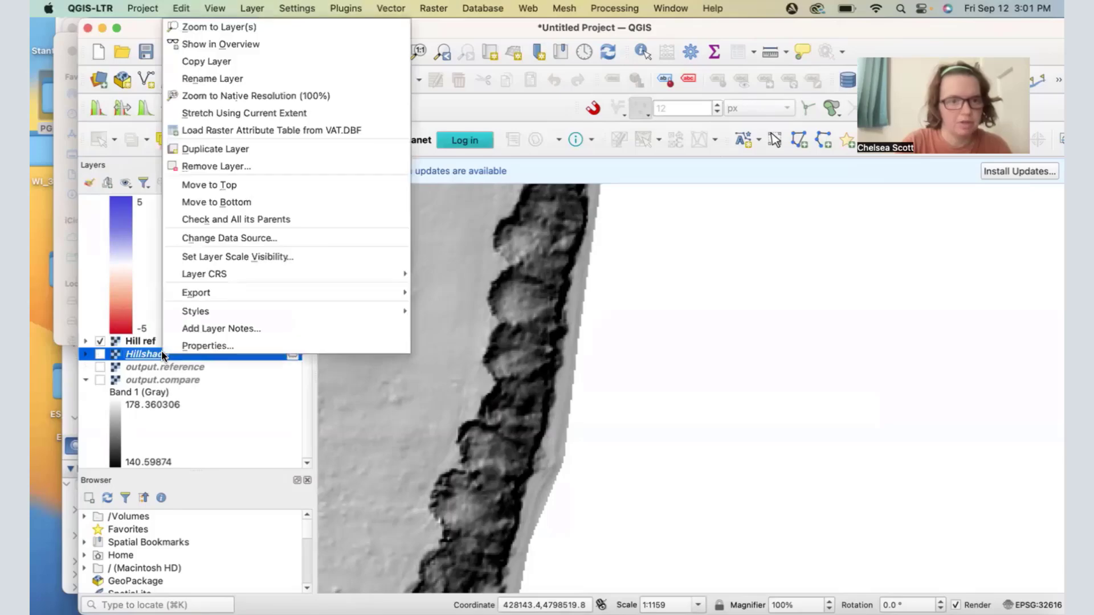
pyautogui.click(228, 76)
pyautogui.write('Hi')
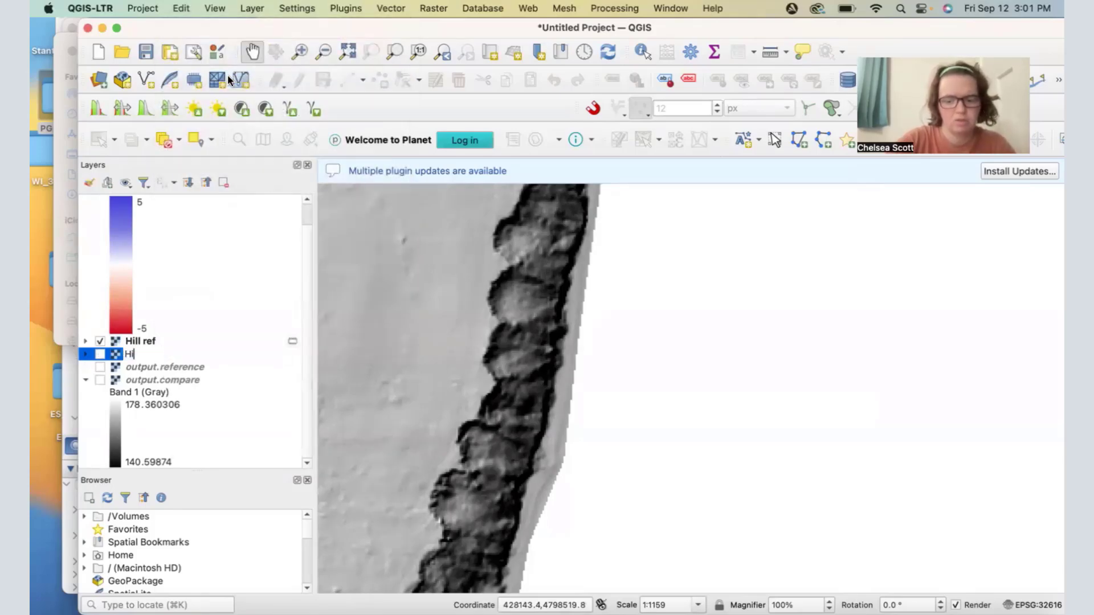
pyautogui.write('ll Comp')
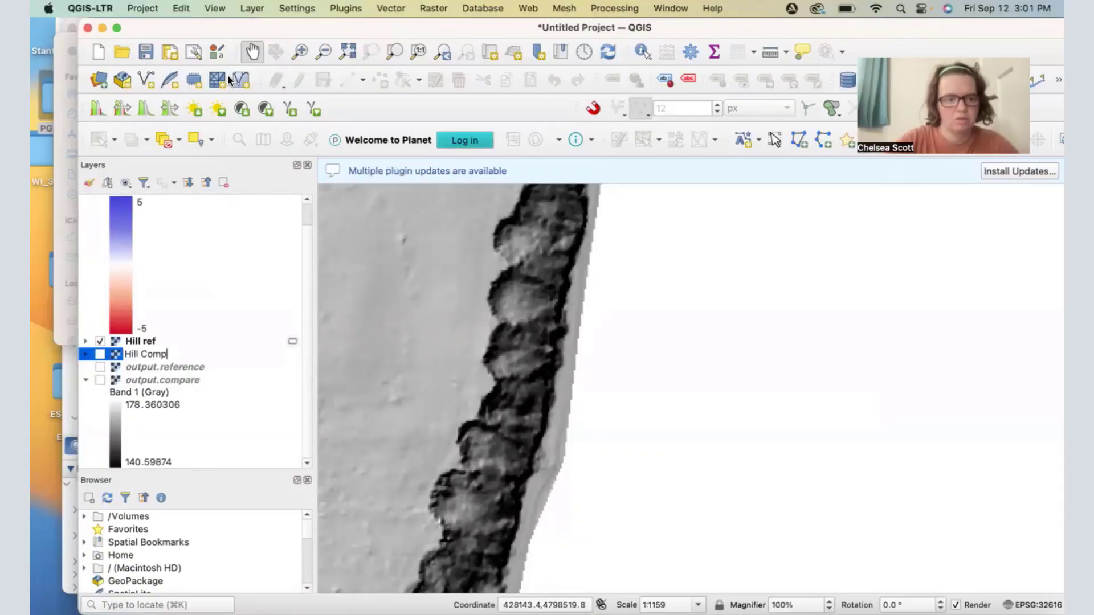
pyautogui.press('Return')
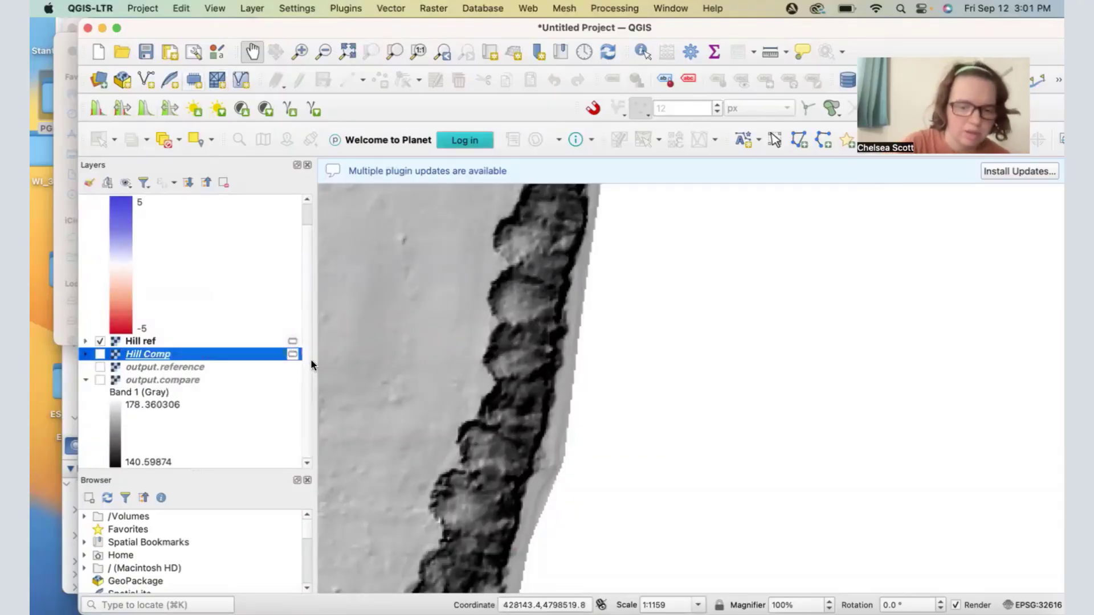
# - Show Hill Comp and switch Hill ref off and on to compare the bluff in both hillshades, leaving both visible
pyautogui.click(100, 354)
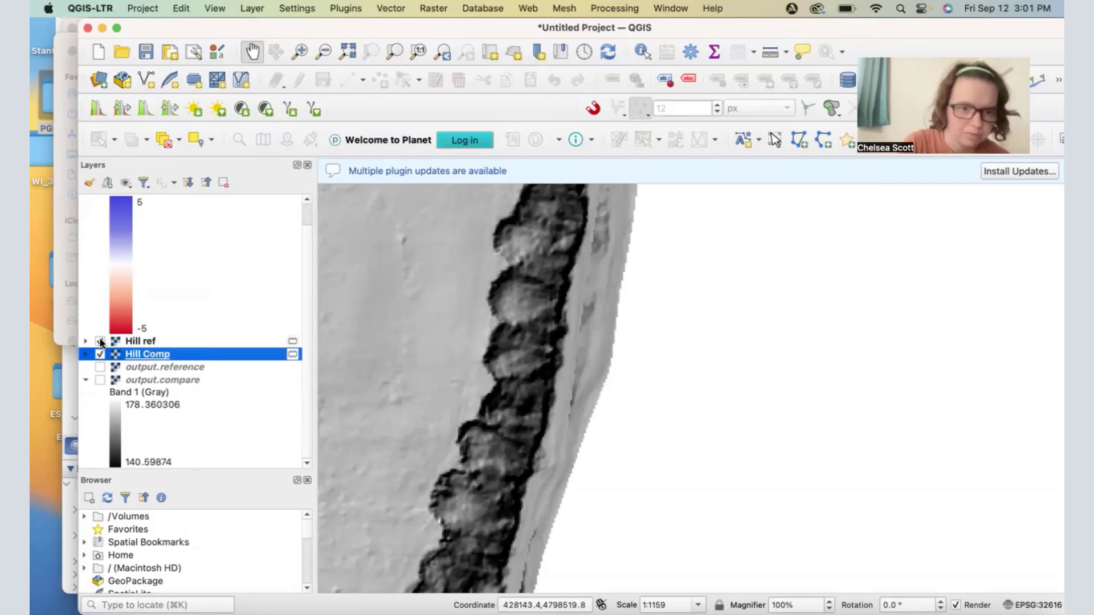
pyautogui.click(100, 341)
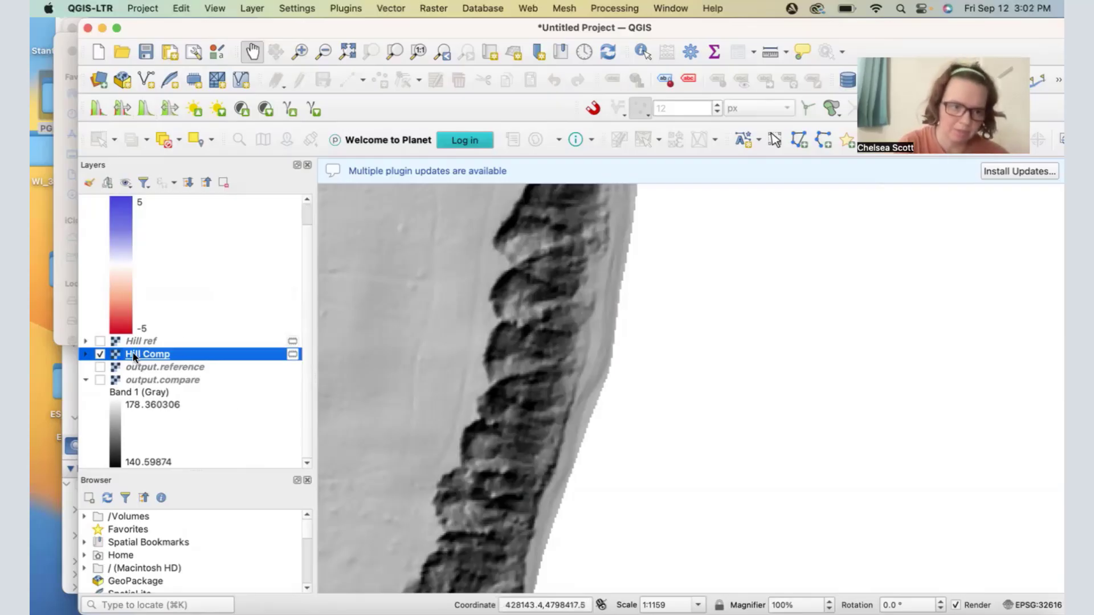
pyautogui.click(101, 344)
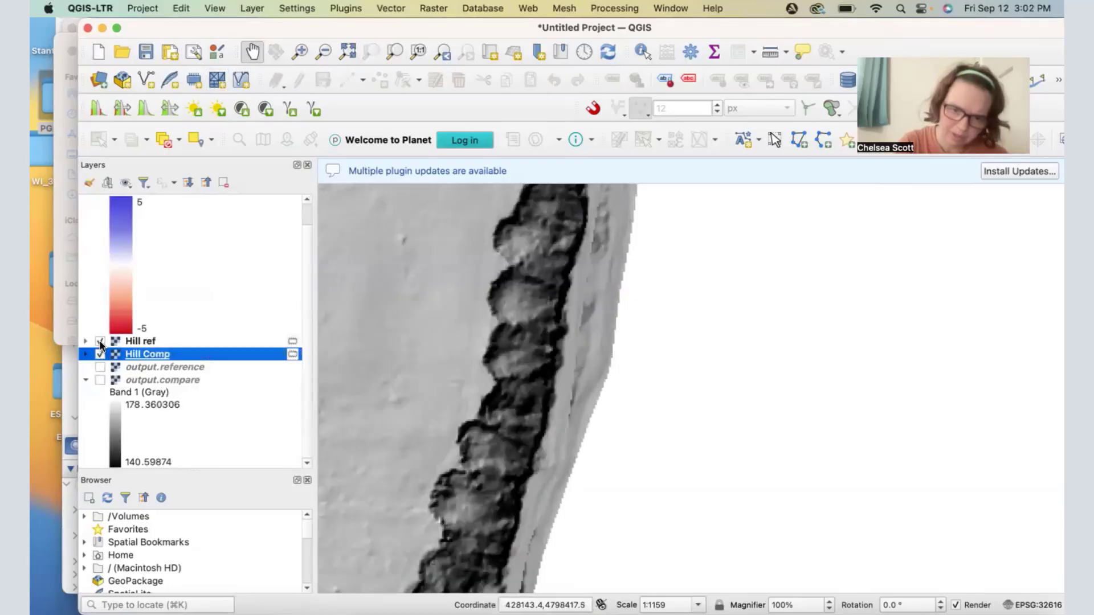
pyautogui.click(101, 342)
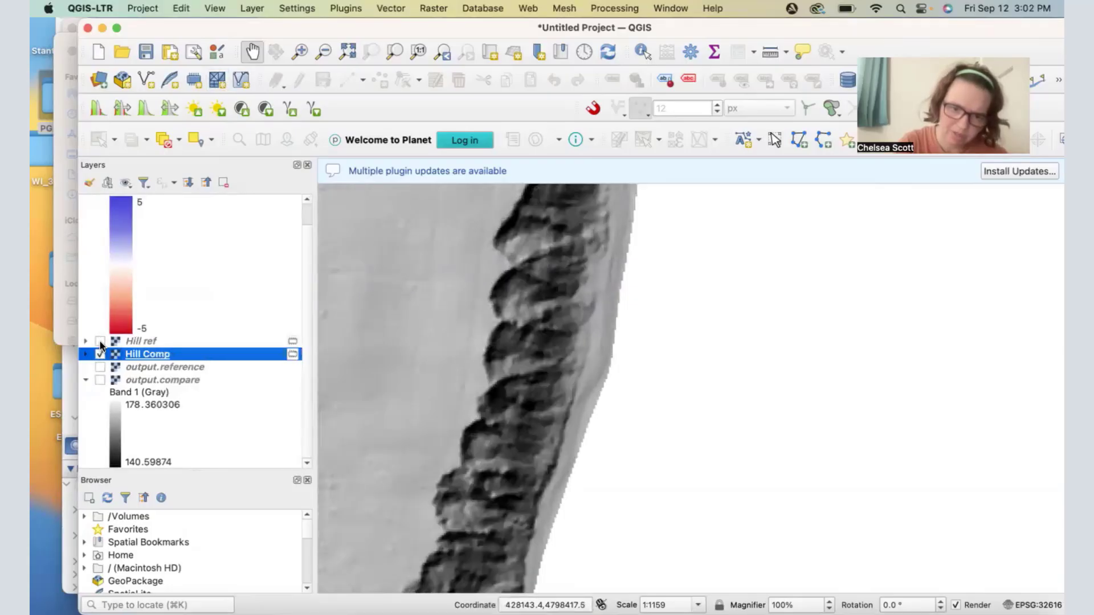
pyautogui.click(101, 343)
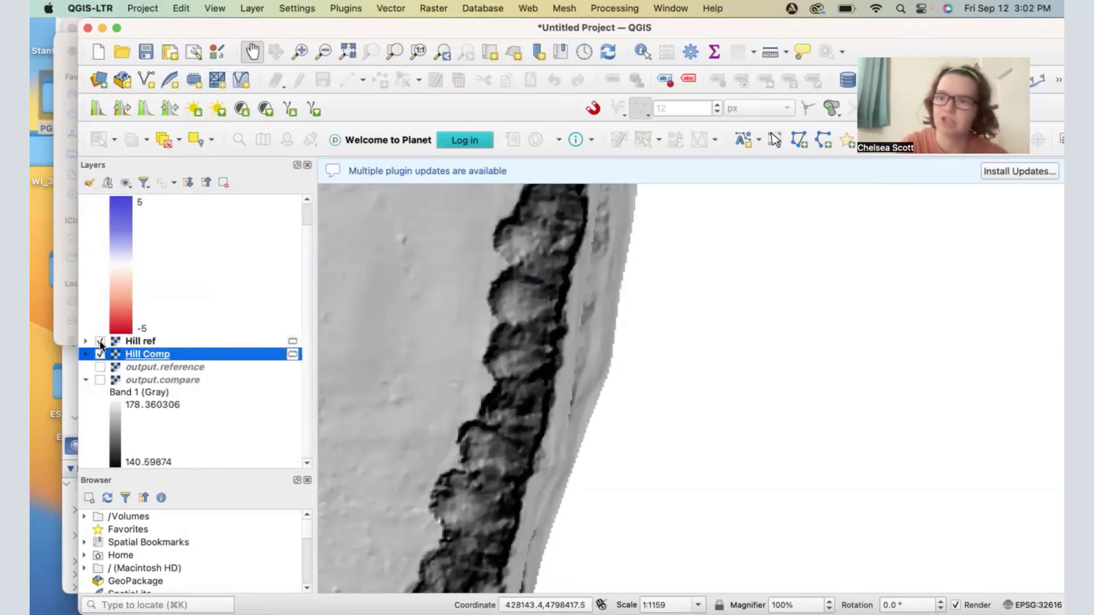
# - Show the vertical_differencing layer over the two hillshades
pyautogui.scroll(2, 95, 233)
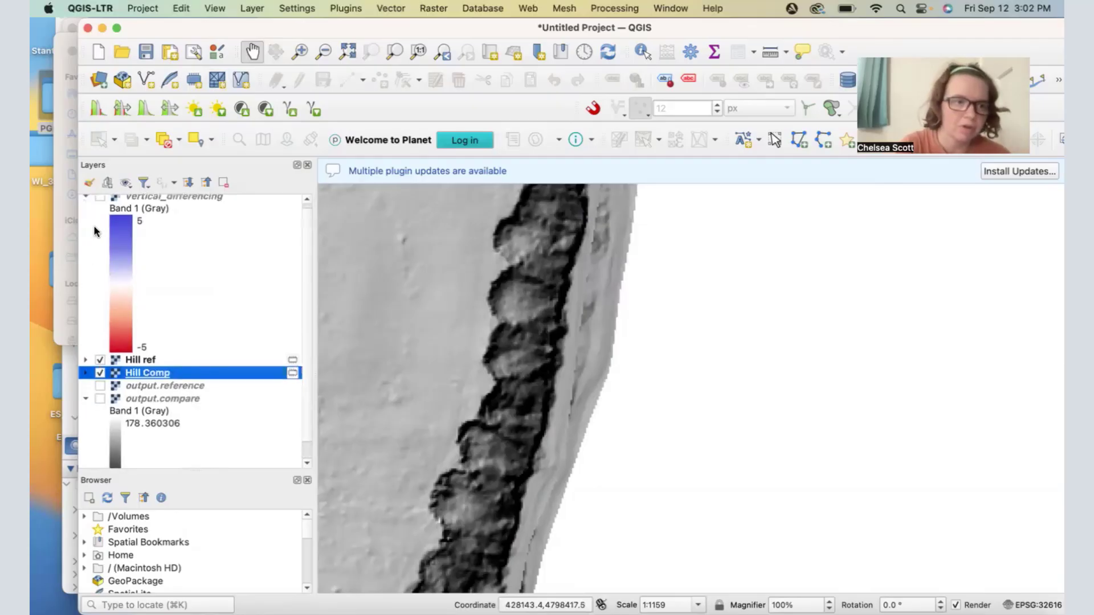
pyautogui.click(100, 197)
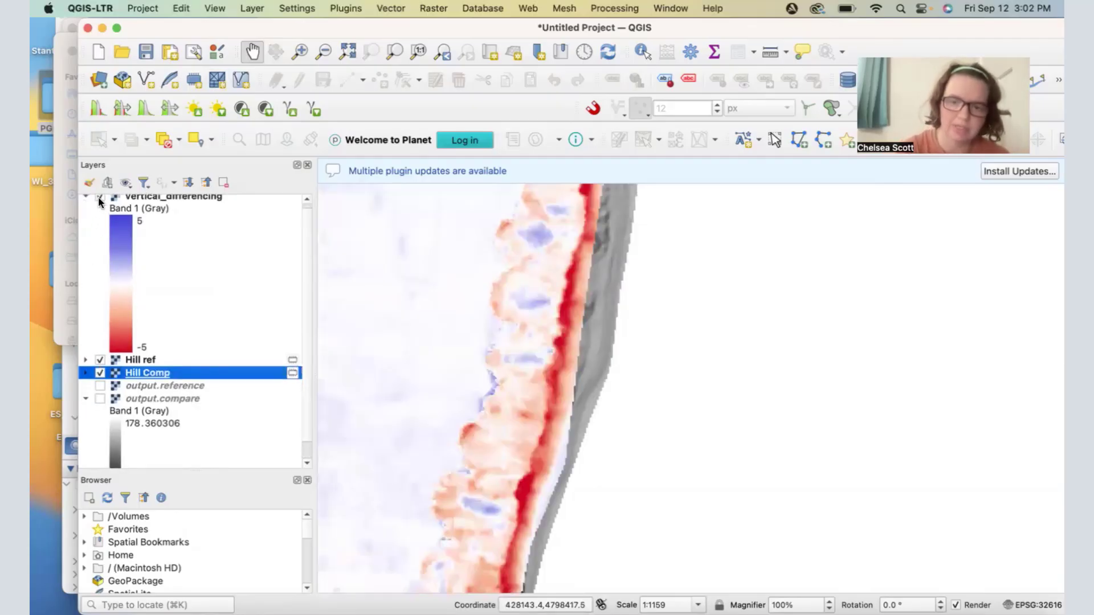